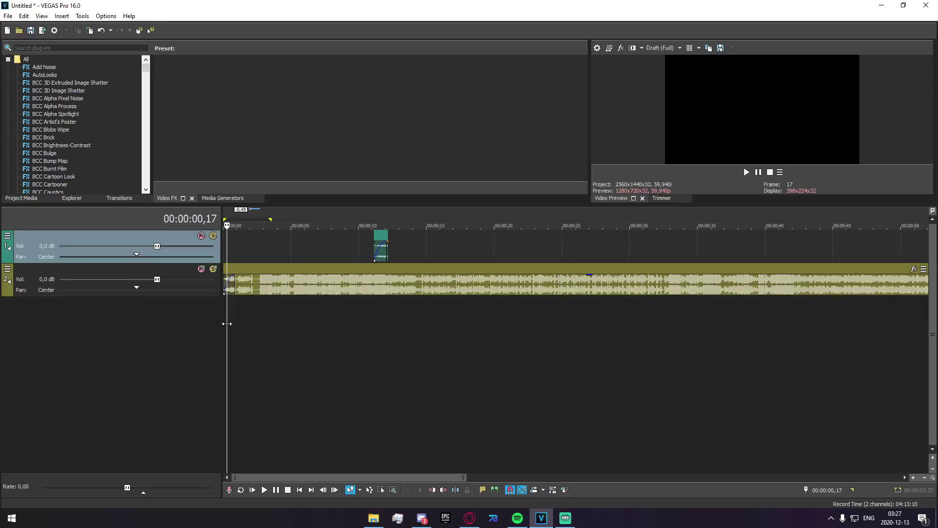
Step: Lower the volume of the music track to -2.1 dB
{"action": "left_click_drag", "start_coordinate": [157, 279], "coordinate": [139, 279]}
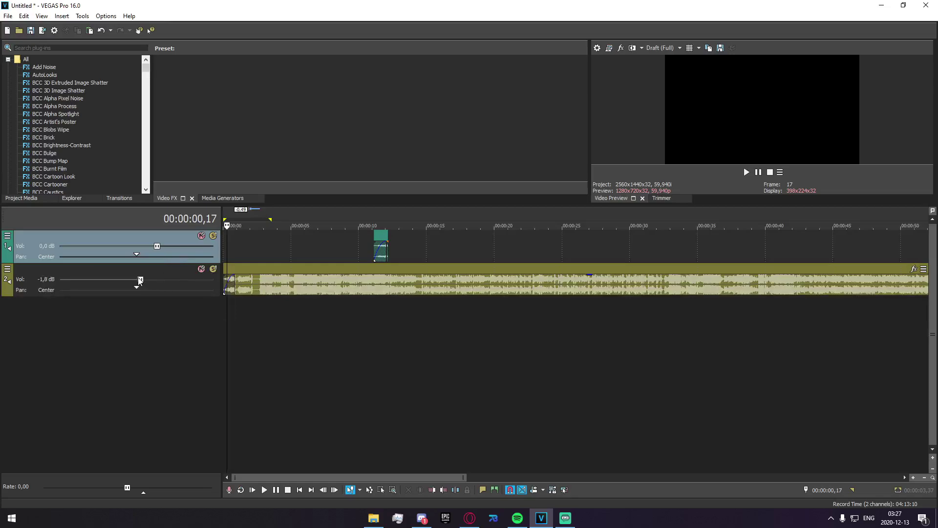
Step: Import the gameplay clip from File Explorer and place it at the project start on tracks above the sound effect
{"action": "left_click", "coordinate": [372, 517]}
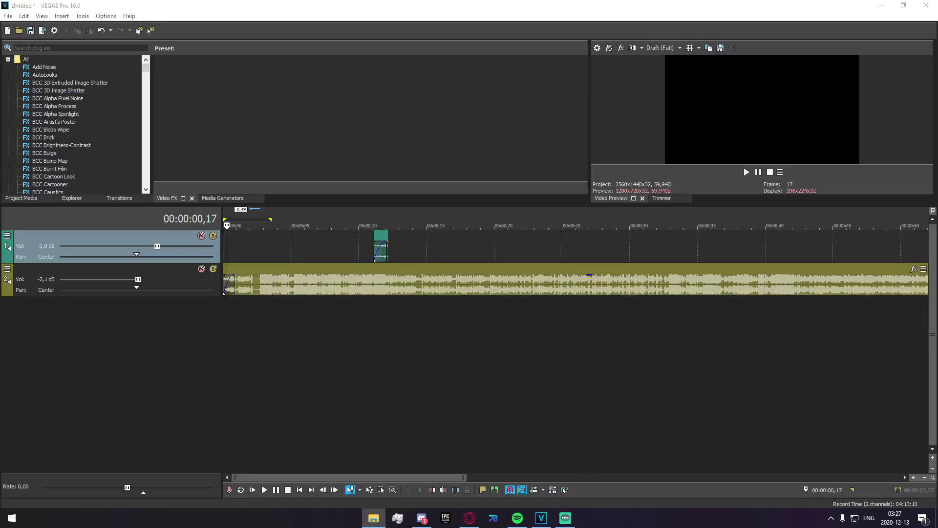
{"action": "left_click_drag", "start_coordinate": [293, 382], "coordinate": [147, 239]}
{"action": "key", "text": "Return"}
{"action": "left_click", "coordinate": [352, 285]}
{"action": "scroll", "coordinate": [361, 314], "scroll_direction": "up", "scroll_amount": 2}
{"action": "left_click_drag", "start_coordinate": [105, 332], "coordinate": [126, 274]}
{"action": "left_click", "coordinate": [467, 304]}
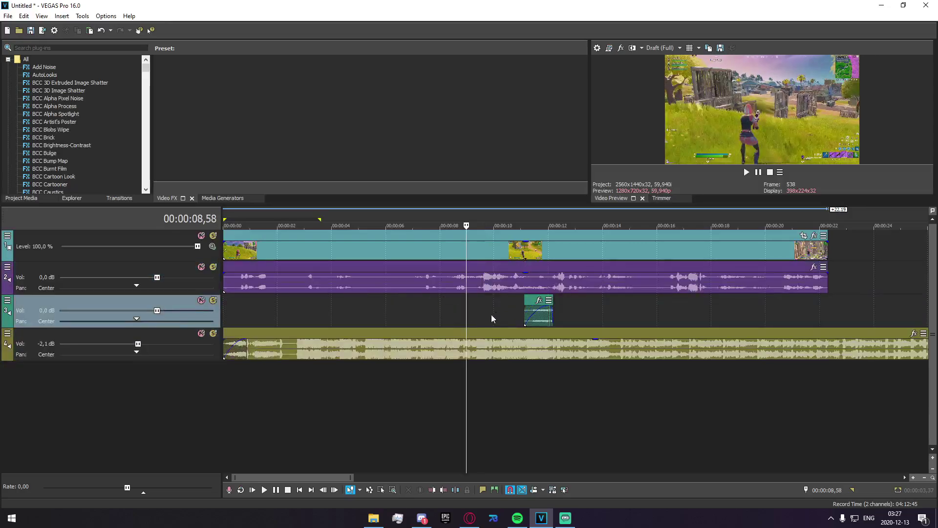
Step: Locate the music's beat drop at 00:00:02,44, trim the gameplay clip's beginning and move the clip to start there
{"action": "left_click", "coordinate": [297, 323]}
{"action": "scroll", "coordinate": [437, 376], "scroll_direction": "up", "scroll_amount": 8}
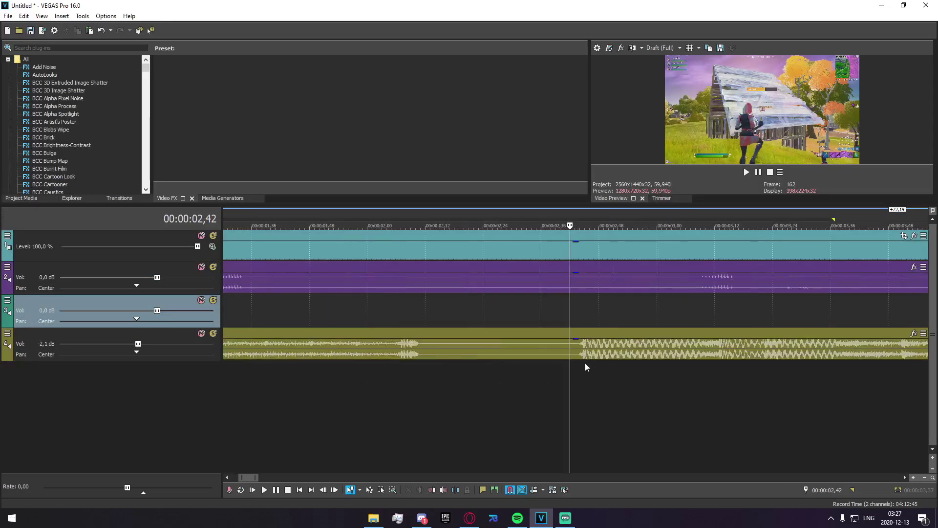
{"action": "left_click", "coordinate": [581, 362]}
{"action": "scroll", "coordinate": [581, 361], "scroll_direction": "down", "scroll_amount": 10}
{"action": "left_click_drag", "start_coordinate": [223, 250], "coordinate": [337, 249]}
{"action": "left_click_drag", "start_coordinate": [350, 249], "coordinate": [255, 250]}
{"action": "scroll", "coordinate": [256, 251], "scroll_direction": "up", "scroll_amount": 6}
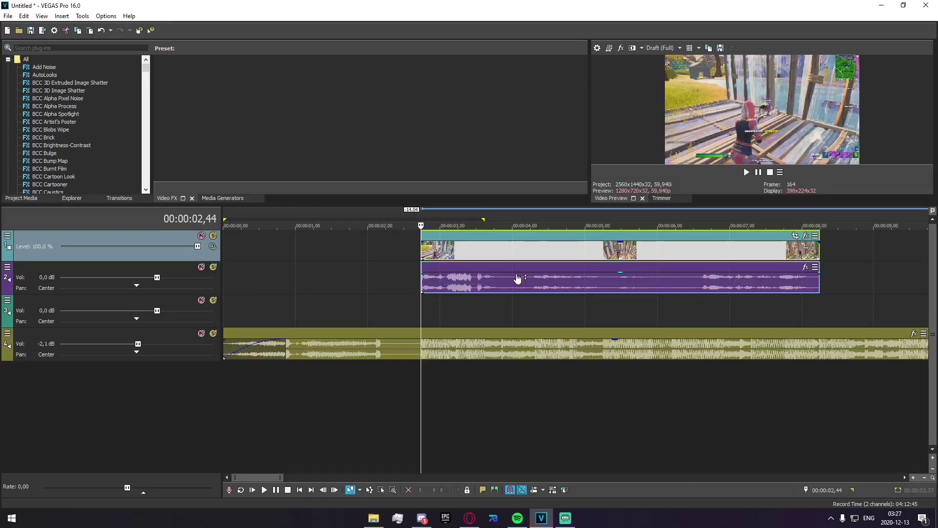
Step: Align the shot in the gameplay clip with the beat drop and extend the clip's beginning back to the project start
{"action": "left_click_drag", "start_coordinate": [422, 253], "coordinate": [787, 254]}
{"action": "scroll", "coordinate": [500, 264], "scroll_direction": "up", "scroll_amount": 5}
{"action": "left_click_drag", "start_coordinate": [632, 251], "coordinate": [764, 251]}
{"action": "left_click_drag", "start_coordinate": [546, 251], "coordinate": [407, 251]}
{"action": "left_click_drag", "start_coordinate": [543, 243], "coordinate": [616, 277]}
{"action": "key", "text": "ctrl+z"}
{"action": "scroll", "coordinate": [616, 277], "scroll_direction": "down", "scroll_amount": 3}
{"action": "scroll", "coordinate": [616, 277], "scroll_direction": "down", "scroll_amount": 2}
{"action": "left_click_drag", "start_coordinate": [346, 255], "coordinate": [287, 247]}
{"action": "key", "text": "space"}
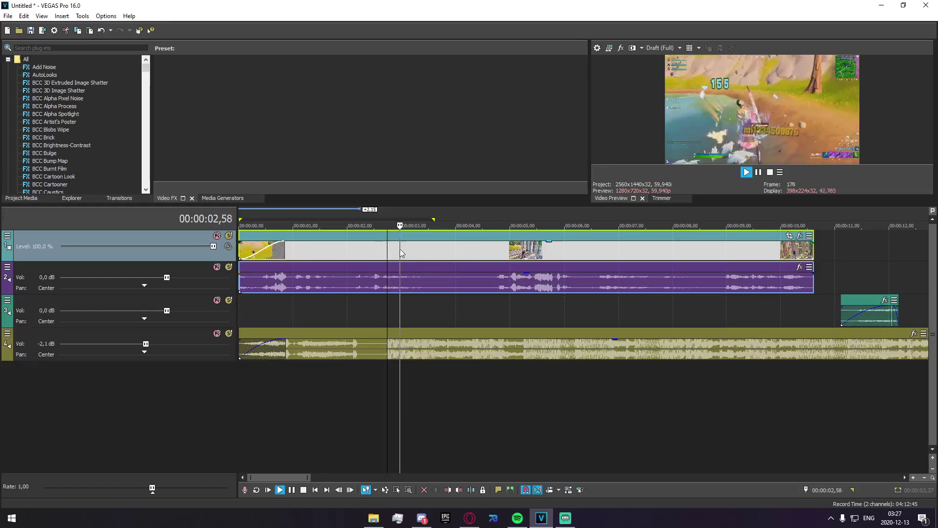
{"action": "key", "text": "space"}
Step: Split the gameplay clip and the music shortly before the four-second mark and delete the remainder of both
{"action": "left_click", "coordinate": [448, 260]}
{"action": "key", "text": "space"}
{"action": "key", "text": "space"}
{"action": "key", "text": "s"}
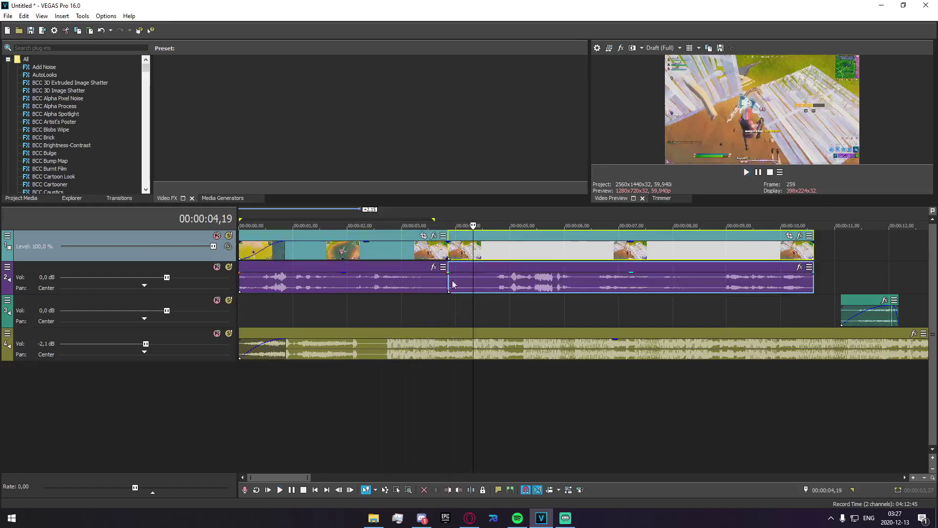
{"action": "key", "text": "Delete"}
{"action": "left_click", "coordinate": [470, 357]}
{"action": "left_click", "coordinate": [484, 353]}
{"action": "key", "text": "Delete"}
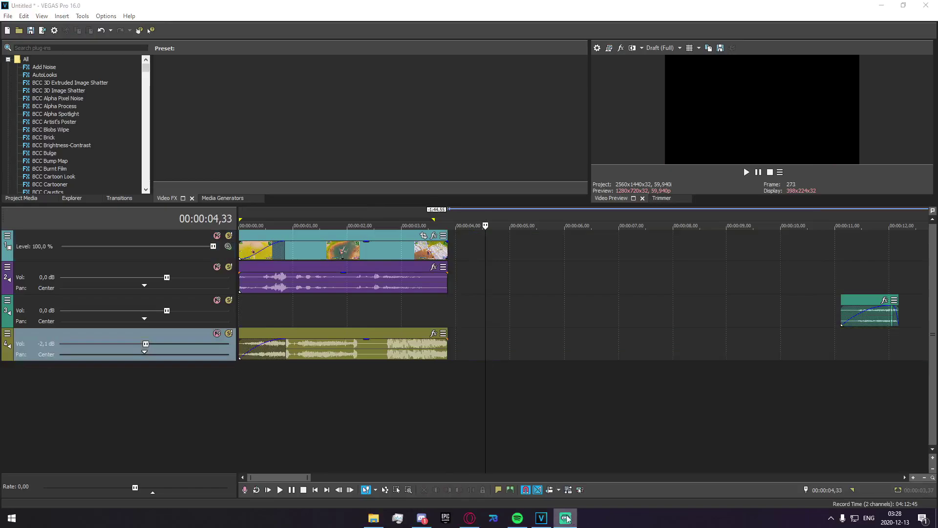
Step: Play the shortened sequence from several points to check how the shot lines up with the music
{"action": "left_click", "coordinate": [296, 391]}
{"action": "key", "text": "space"}
{"action": "key", "text": "space"}
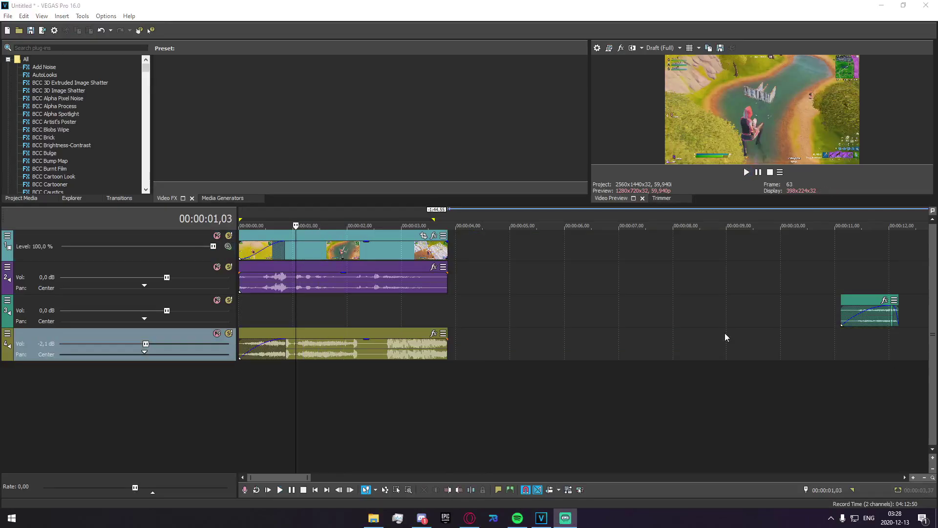
{"action": "left_click", "coordinate": [319, 396]}
{"action": "key", "text": "space"}
{"action": "key", "text": "space"}
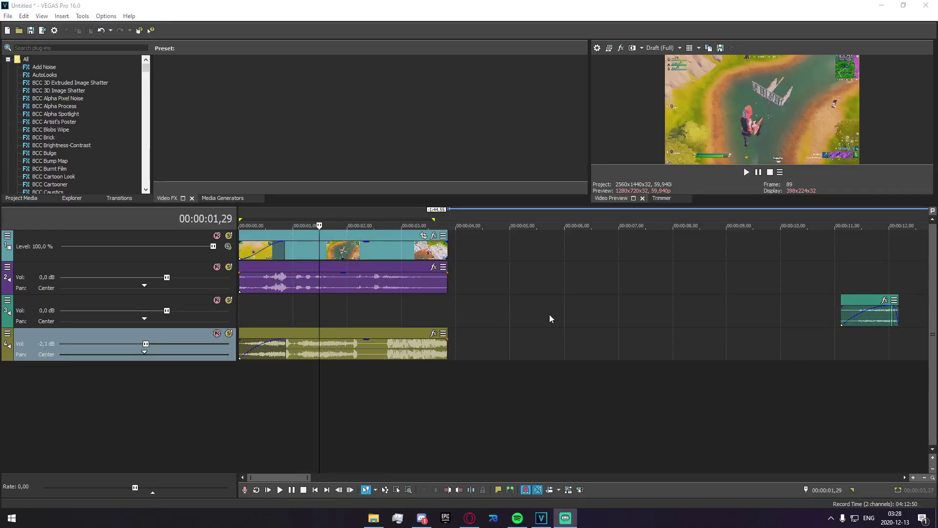
{"action": "left_click", "coordinate": [241, 374]}
{"action": "key", "text": "space"}
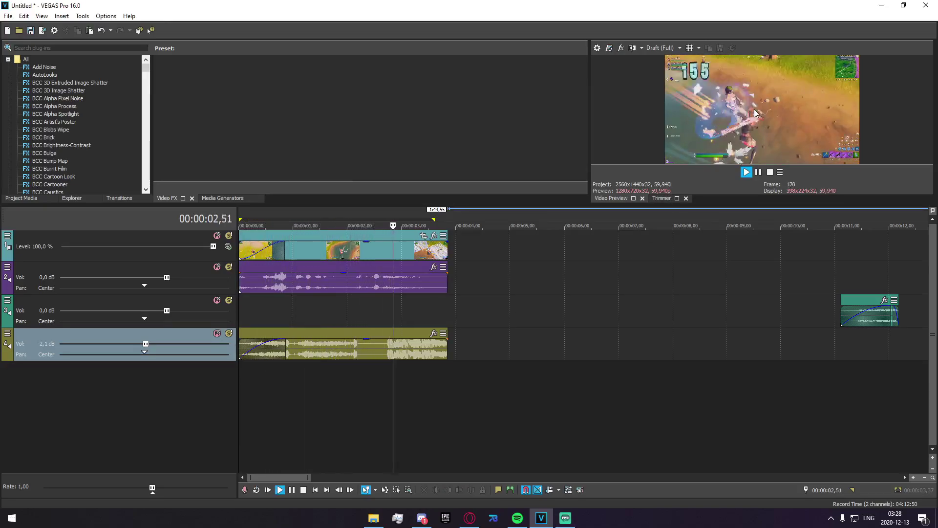
{"action": "key", "text": "space"}
Step: Extend the ends of the music and gameplay clip slightly past four seconds with matching fade-outs, and play part of the result
{"action": "mouse_move", "coordinate": [447, 346]}
{"action": "left_mouse_down"}
{"action": "mouse_move", "coordinate": [462, 346]}
{"action": "mouse_move", "coordinate": [449, 343]}
{"action": "left_mouse_up"}
{"action": "left_click_drag", "start_coordinate": [446, 250], "coordinate": [464, 249]}
{"action": "left_click_drag", "start_coordinate": [464, 242], "coordinate": [445, 246]}
{"action": "left_click", "coordinate": [321, 255]}
{"action": "key", "text": "space"}
{"action": "key", "text": "space"}
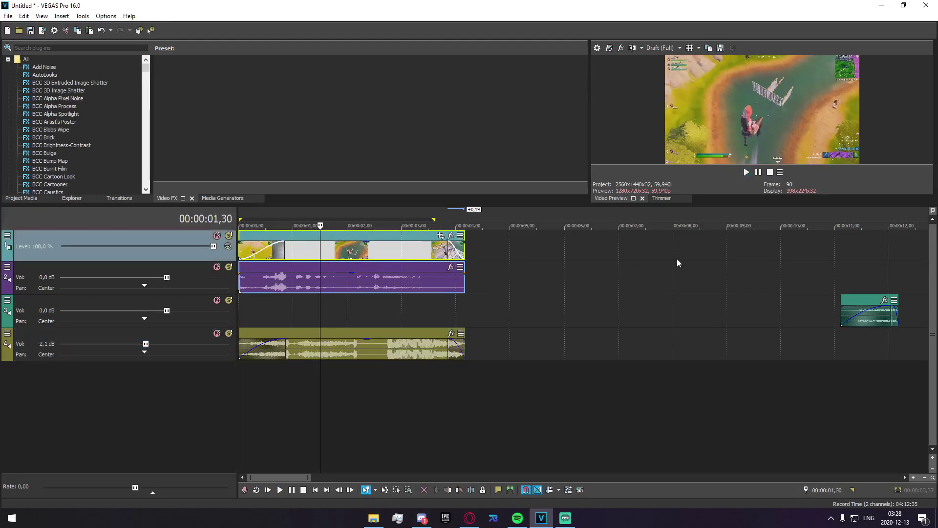
Step: Move the short sound effect from about the 11-second mark to just before the music's beat drop
{"action": "left_click", "coordinate": [386, 257]}
{"action": "scroll", "coordinate": [386, 257], "scroll_direction": "up", "scroll_amount": 1}
{"action": "scroll", "coordinate": [386, 257], "scroll_direction": "down", "scroll_amount": 1}
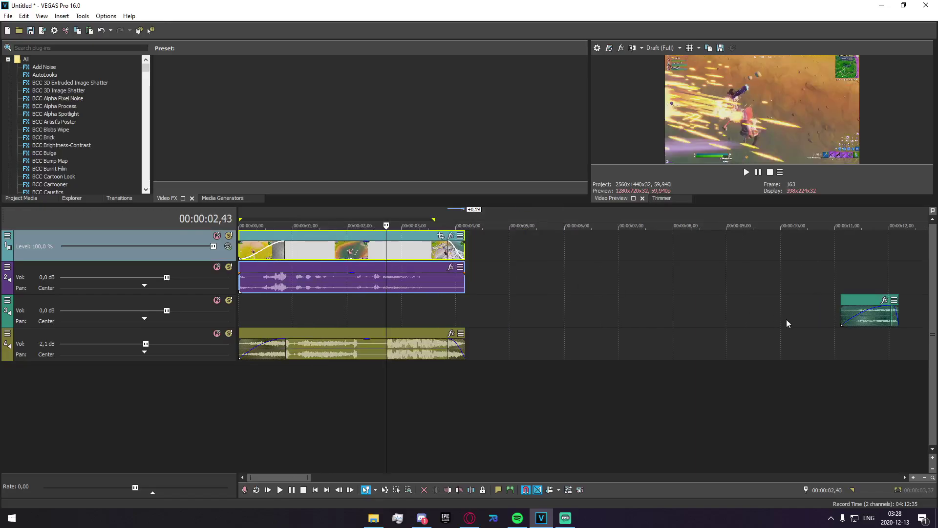
{"action": "left_click", "coordinate": [881, 320]}
{"action": "left_click_drag", "start_coordinate": [875, 328], "coordinate": [389, 319]}
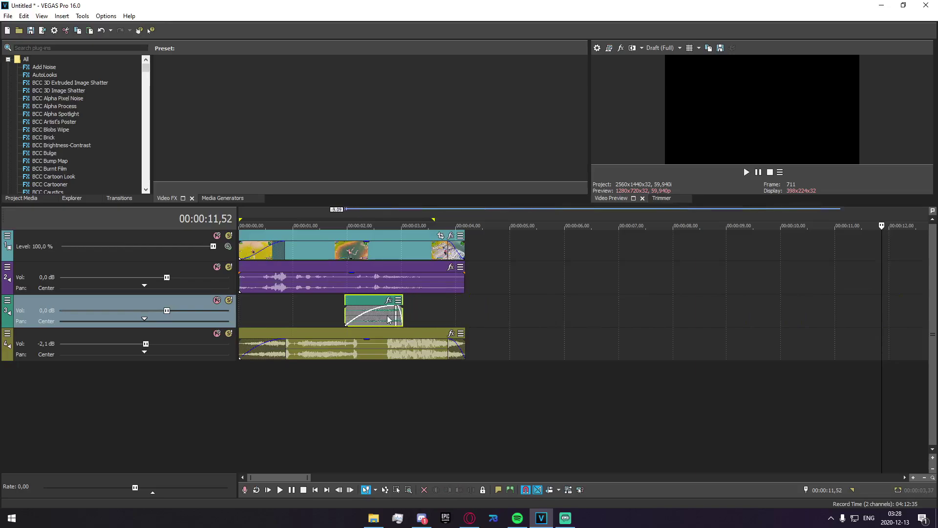
Step: Fine-position the sound effect so that its fade-out begins on the beat drop at 00:00:02,44
{"action": "left_click", "coordinate": [387, 322]}
{"action": "scroll", "coordinate": [420, 359], "scroll_direction": "up", "scroll_amount": 8}
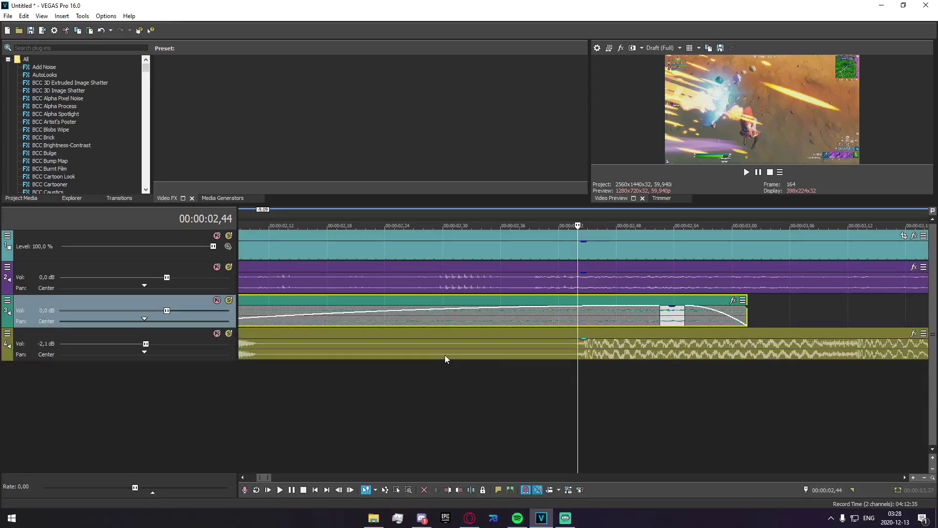
{"action": "left_click_drag", "start_coordinate": [524, 323], "coordinate": [419, 317]}
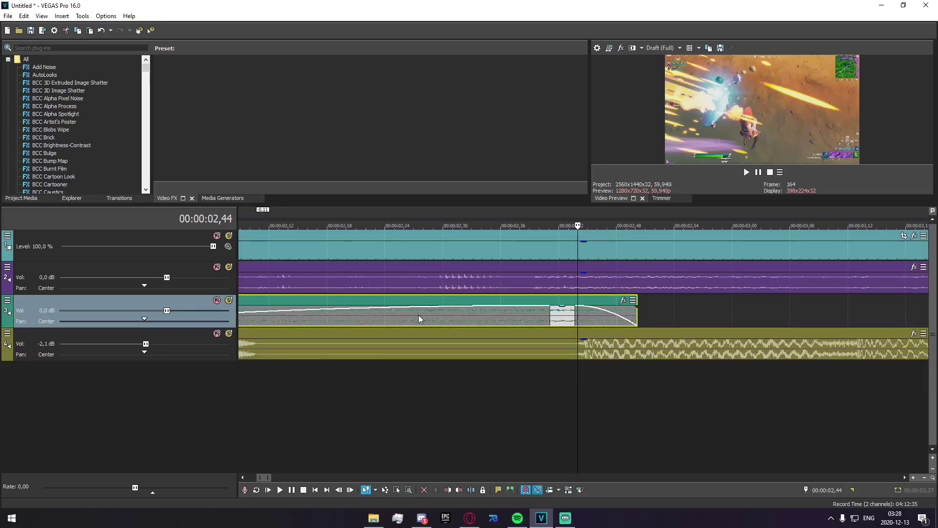
{"action": "left_click_drag", "start_coordinate": [611, 317], "coordinate": [568, 315]}
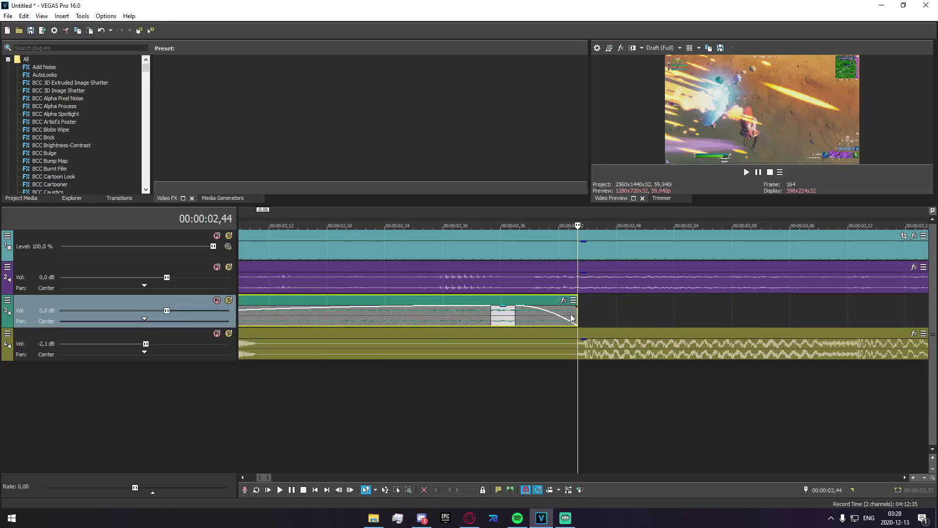
{"action": "left_click", "coordinate": [571, 315]}
{"action": "key", "text": "Left"}
{"action": "key", "text": "Left"}
{"action": "key", "text": "Left"}
{"action": "key", "text": "Left"}
{"action": "key", "text": "Left"}
{"action": "key", "text": "Left"}
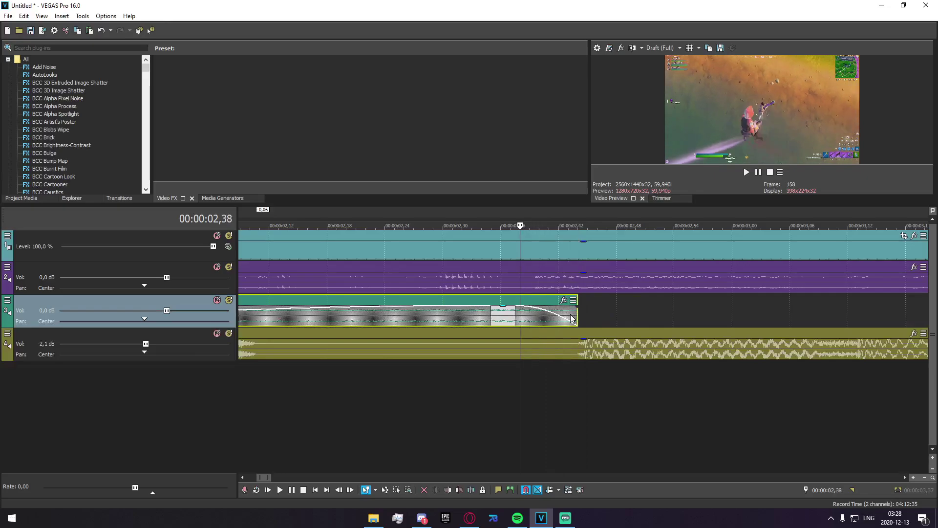
{"action": "left_click_drag", "start_coordinate": [504, 321], "coordinate": [571, 322]}
{"action": "left_click", "coordinate": [579, 323]}
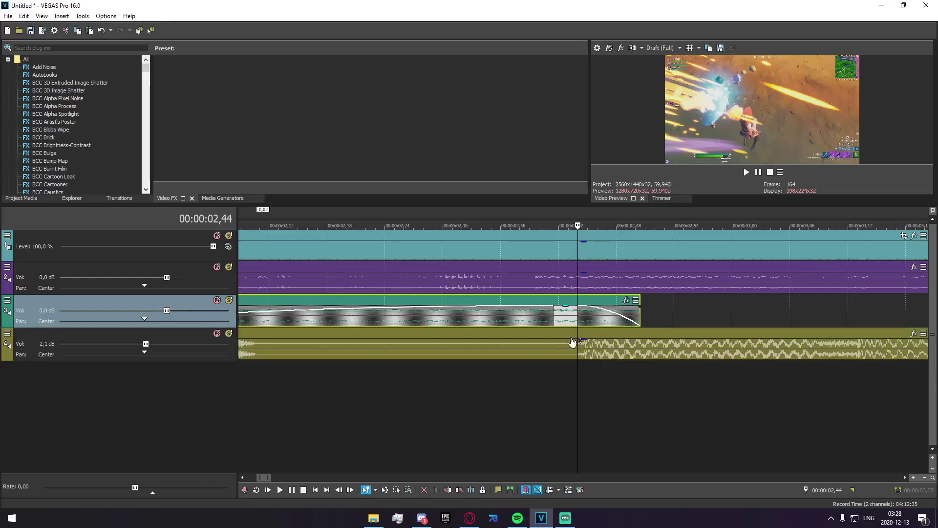
Step: Insert an empty video track above the gameplay clip
{"action": "scroll", "coordinate": [569, 331], "scroll_direction": "down", "scroll_amount": 4}
{"action": "left_click", "coordinate": [356, 394]}
{"action": "scroll", "coordinate": [345, 398], "scroll_direction": "down", "scroll_amount": 4}
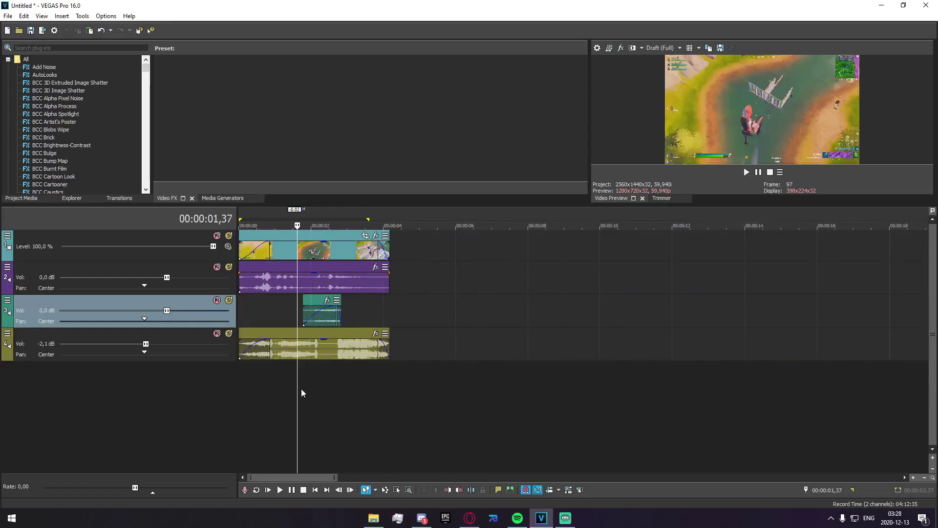
{"action": "right_click", "coordinate": [276, 396]}
{"action": "left_click", "coordinate": [313, 424]}
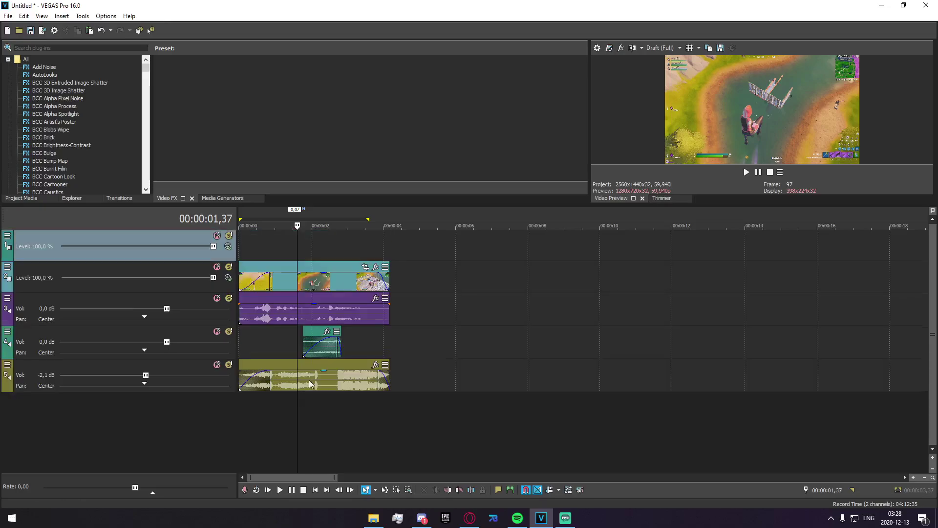
{"action": "scroll", "coordinate": [324, 321], "scroll_direction": "up", "scroll_amount": 6}
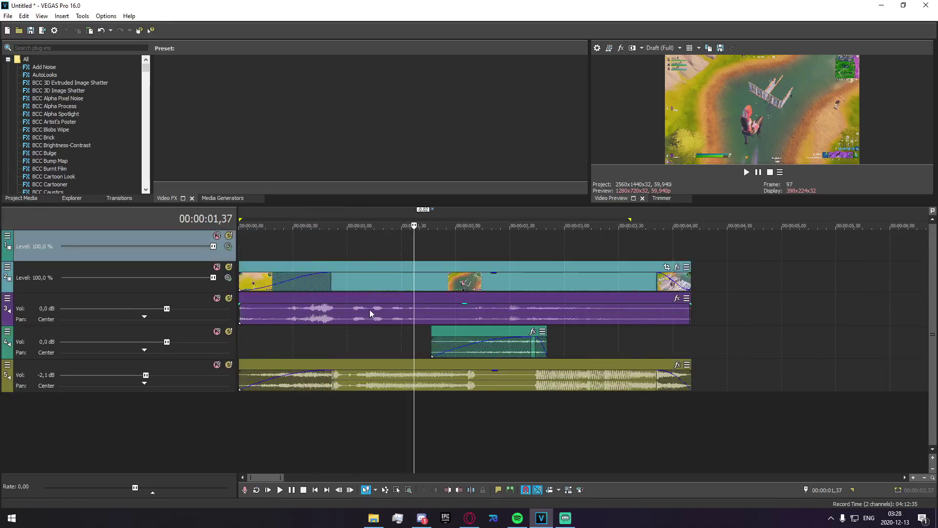
Step: Open Event Pan/Crop for the gameplay clip and add a position keyframe at 00:00:01,46, where the sound effect starts
{"action": "left_click", "coordinate": [339, 256]}
{"action": "key", "text": "space"}
{"action": "key", "text": "space"}
{"action": "left_click", "coordinate": [439, 254]}
{"action": "left_click", "coordinate": [431, 249]}
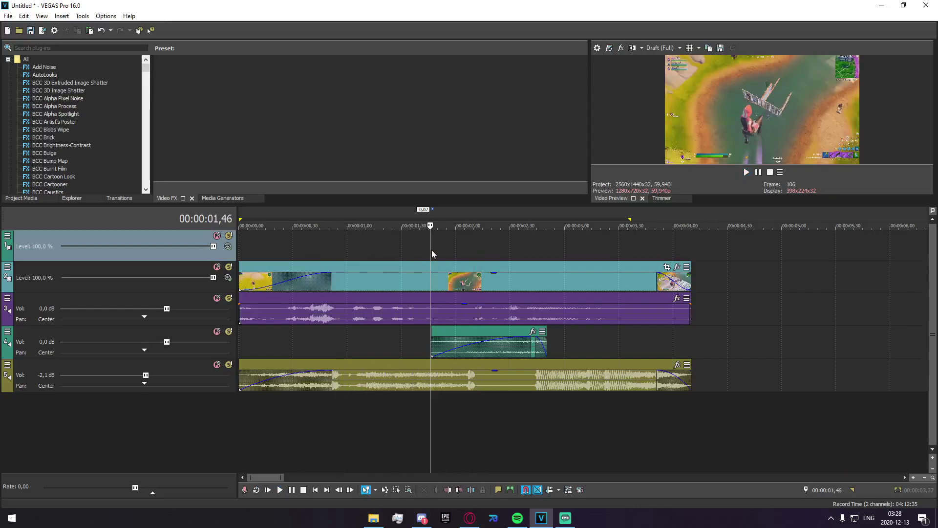
{"action": "left_click", "coordinate": [667, 266]}
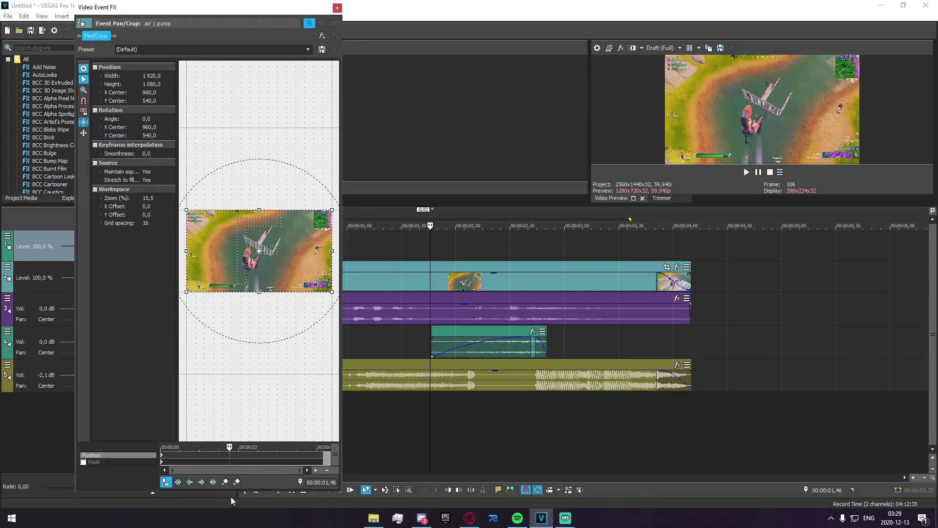
{"action": "left_click_drag", "start_coordinate": [229, 447], "coordinate": [327, 462]}
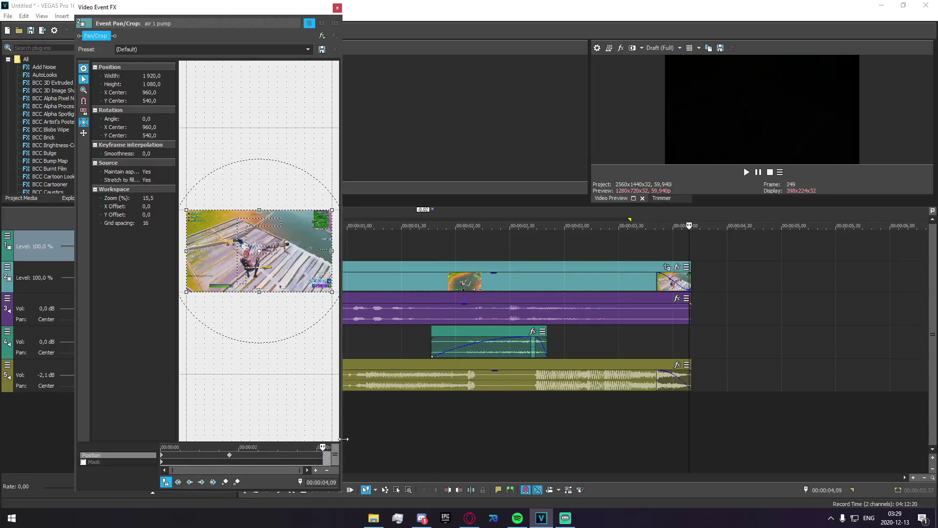
Step: Add a marker on the beat drop and put the playhead there at 00:00:02,44
{"action": "left_click", "coordinate": [687, 282]}
{"action": "scroll", "coordinate": [687, 299], "scroll_direction": "up", "scroll_amount": 4}
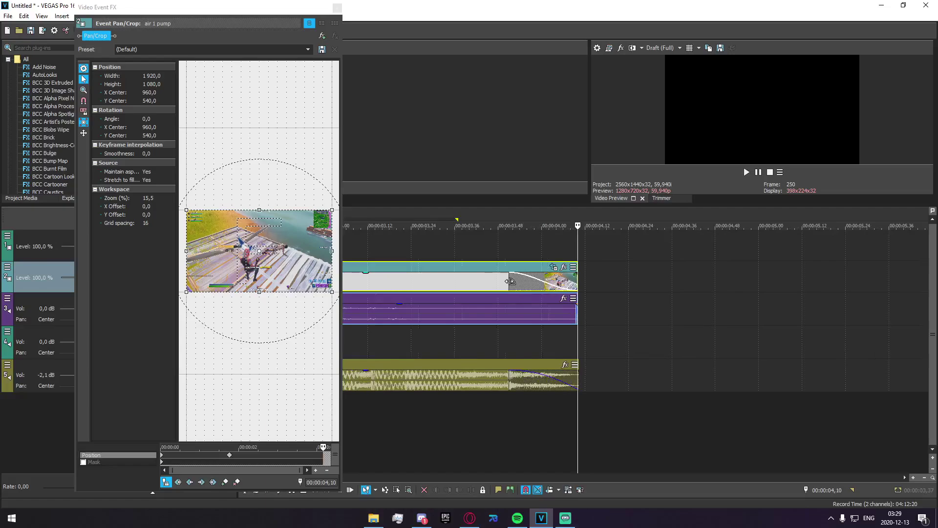
{"action": "scroll", "coordinate": [511, 286], "scroll_direction": "down", "scroll_amount": 6}
{"action": "scroll", "coordinate": [452, 295], "scroll_direction": "up", "scroll_amount": 2}
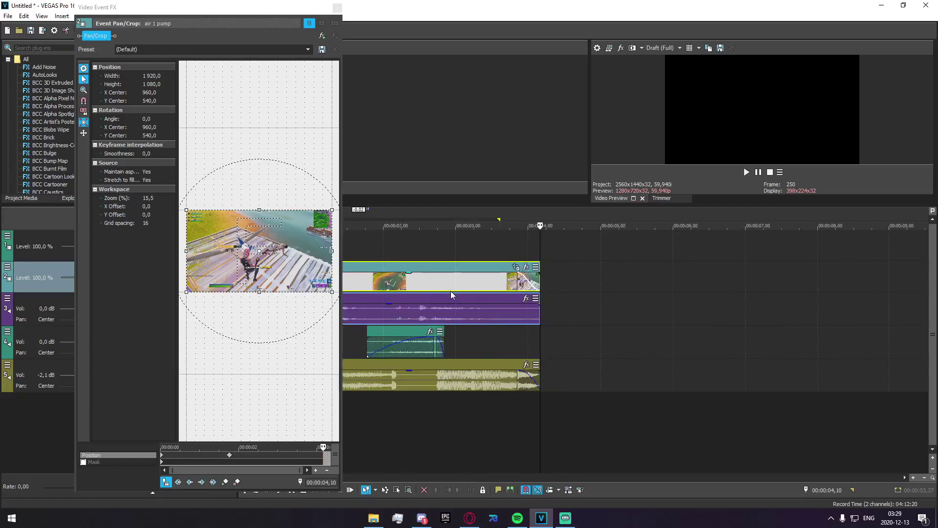
{"action": "left_click", "coordinate": [438, 248]}
{"action": "scroll", "coordinate": [506, 298], "scroll_direction": "up", "scroll_amount": 3}
{"action": "key", "text": "m"}
{"action": "key", "text": "Return"}
{"action": "left_click", "coordinate": [576, 285]}
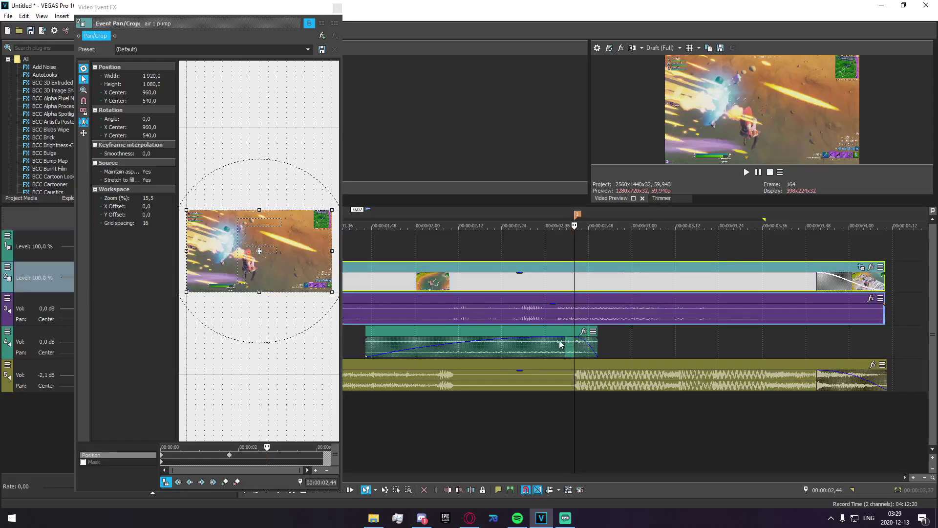
{"action": "scroll", "coordinate": [305, 245], "scroll_direction": "down", "scroll_amount": 2}
{"action": "scroll", "coordinate": [299, 239], "scroll_direction": "up", "scroll_amount": 3}
{"action": "scroll", "coordinate": [297, 237], "scroll_direction": "down", "scroll_amount": 2}
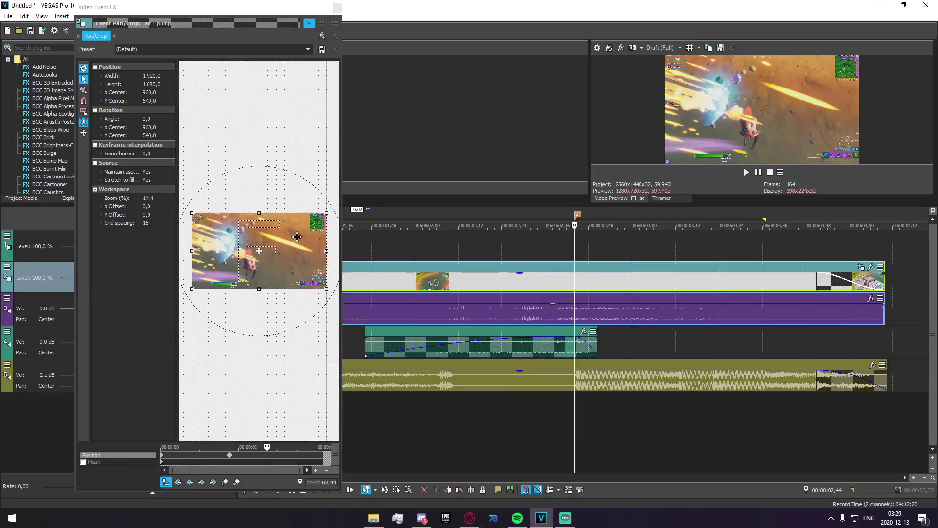
{"action": "left_click_drag", "start_coordinate": [326, 213], "coordinate": [311, 219]}
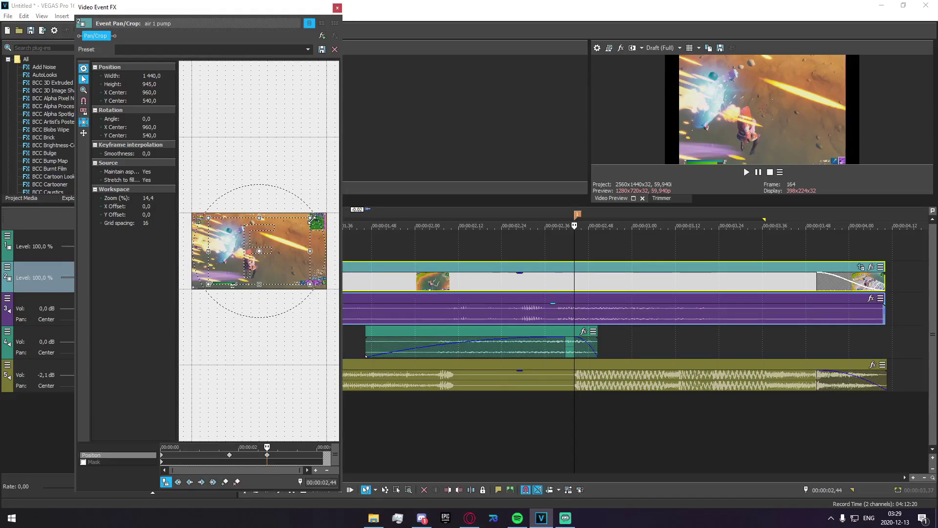
{"action": "key", "text": "ctrl+z"}
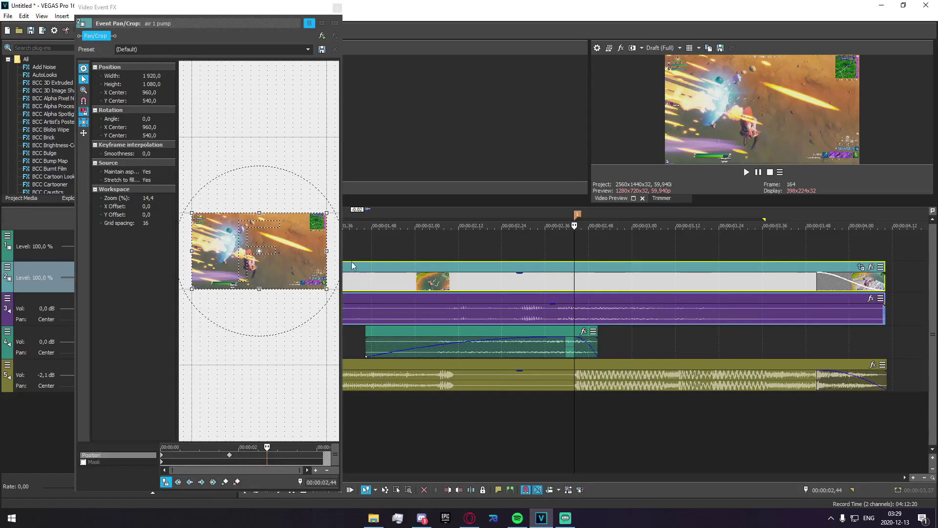
Step: With the aspect ratio locked, set the pan/crop frame at 00:00:02,44 to 1200 × 675 with a 20° rotation
{"action": "left_click_drag", "start_coordinate": [326, 212], "coordinate": [294, 233]}
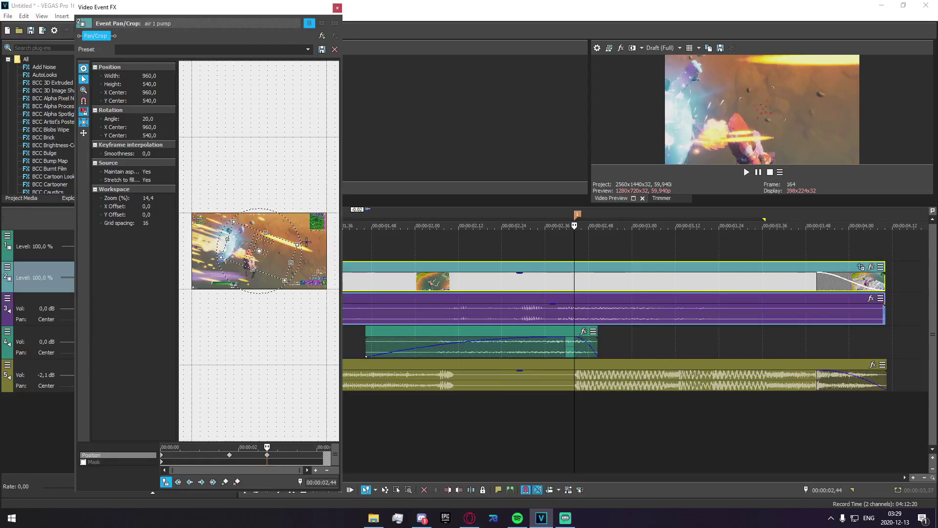
{"action": "left_click_drag", "start_coordinate": [287, 278], "coordinate": [290, 285]}
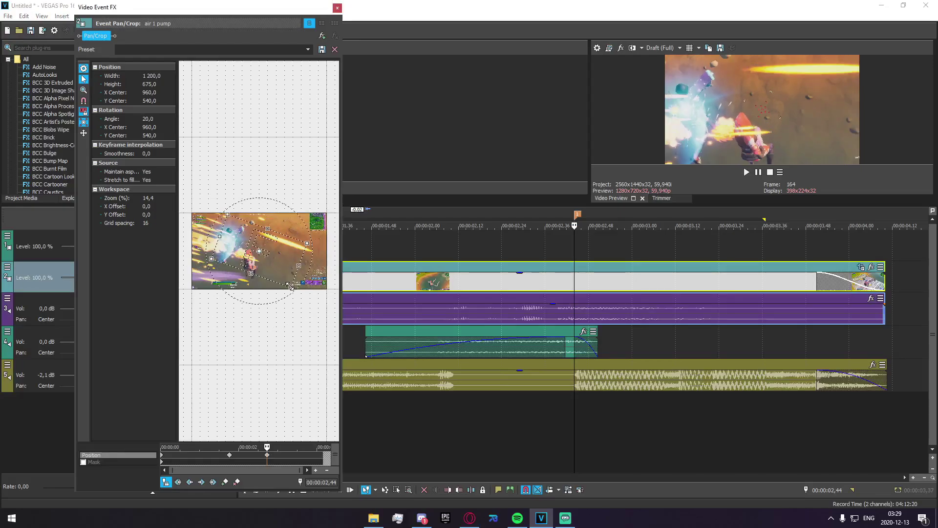
Step: Play the zoom and rotation from just before the sound effect, and return to the keyframe at 00:00:02,44
{"action": "left_click", "coordinate": [415, 249]}
{"action": "scroll", "coordinate": [414, 249], "scroll_direction": "down", "scroll_amount": 2}
{"action": "left_click", "coordinate": [421, 251]}
{"action": "key", "text": "space"}
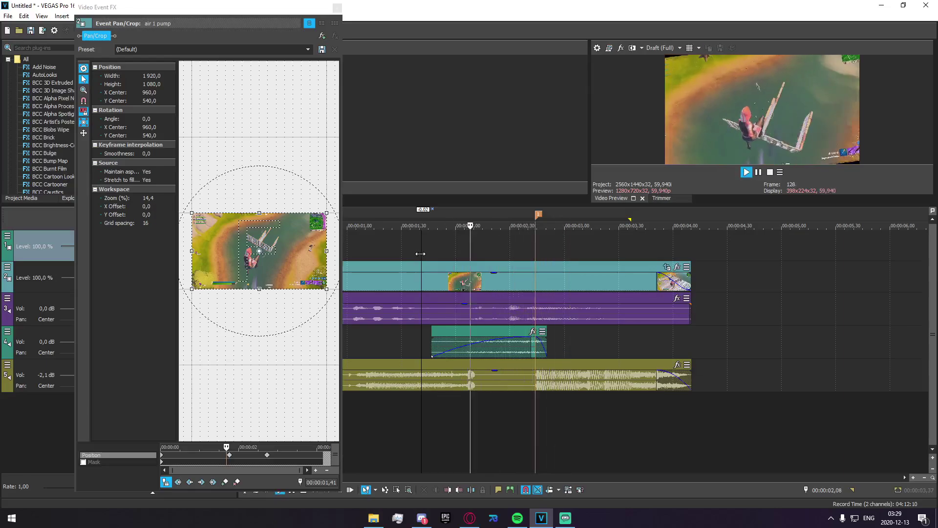
{"action": "key", "text": "space"}
{"action": "left_click_drag", "start_coordinate": [441, 250], "coordinate": [536, 248]}
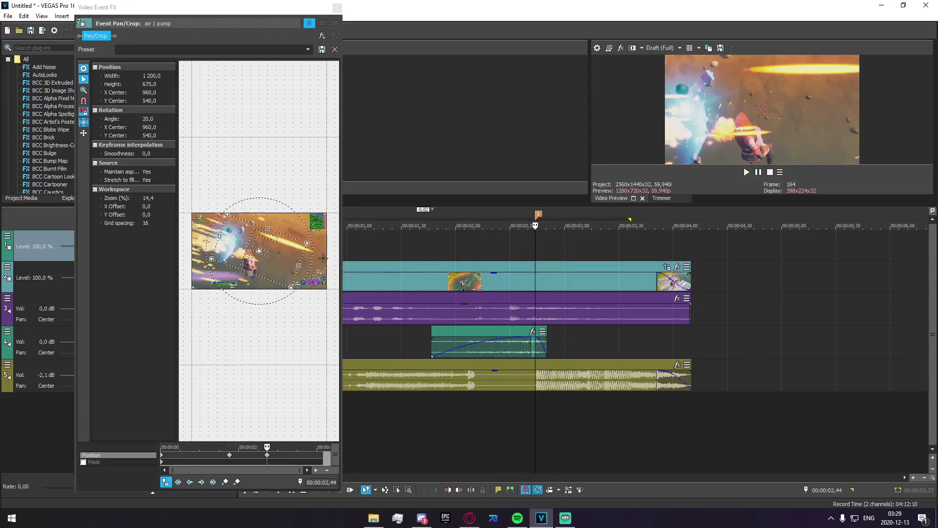
Step: Tighten the pan/crop frame at the 00:00:02,44 keyframe to 1160,8 × 653,0, keeping the 20° rotation
{"action": "left_click", "coordinate": [517, 250]}
{"action": "left_click", "coordinate": [538, 250]}
{"action": "left_click", "coordinate": [306, 242]}
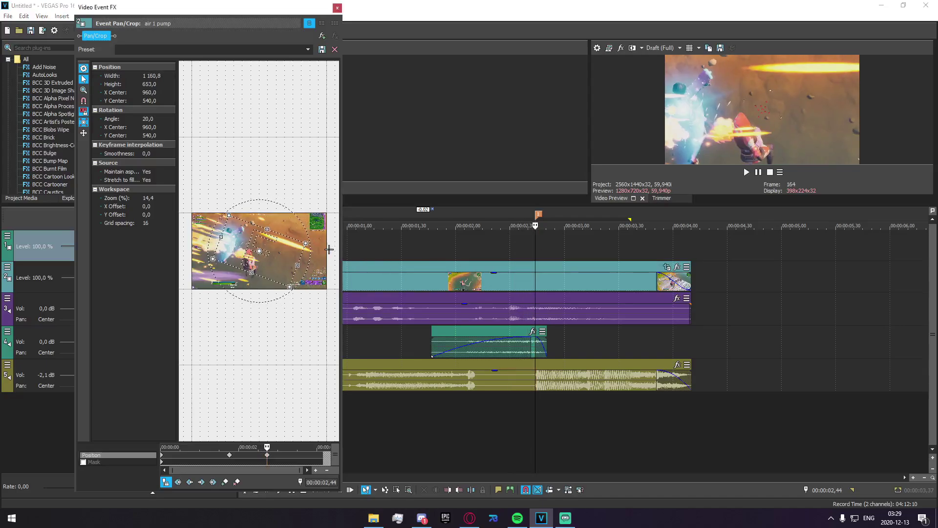
Step: Split the gameplay clip at 00:00:02,44 and restore the default pan/crop on the part after the beat drop
{"action": "left_click", "coordinate": [557, 292]}
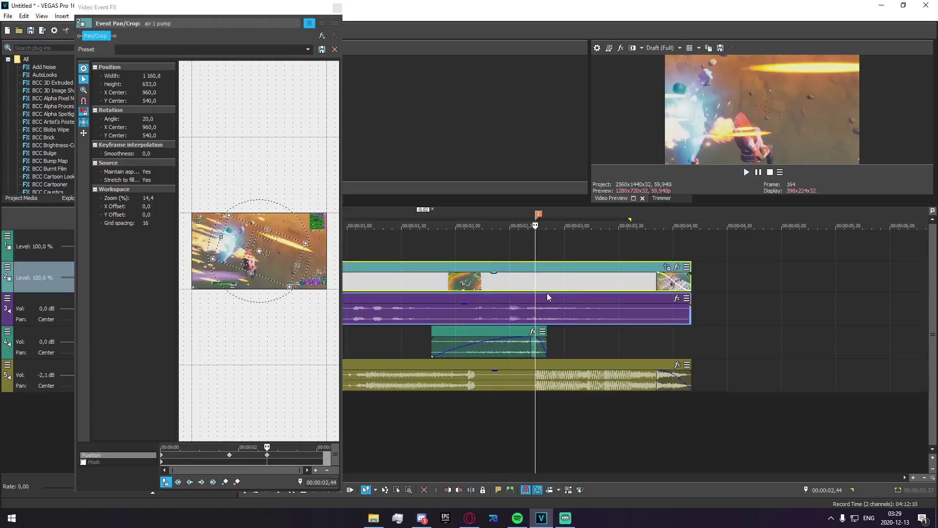
{"action": "key", "text": "s"}
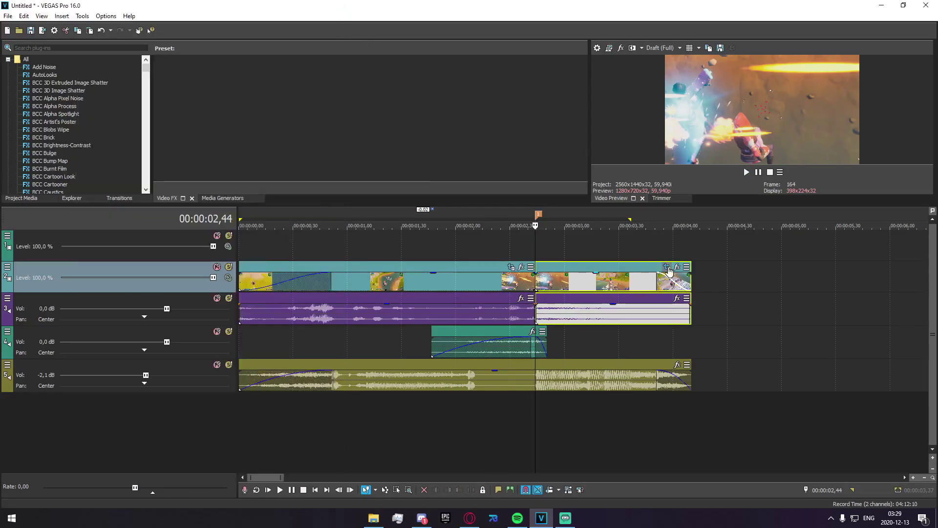
{"action": "left_click", "coordinate": [667, 267]}
{"action": "right_click", "coordinate": [254, 262]}
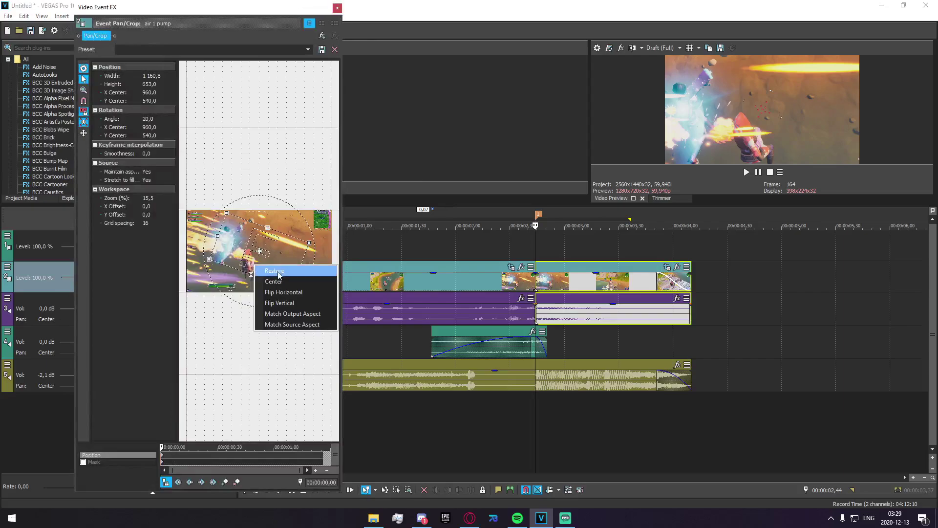
{"action": "left_click", "coordinate": [277, 271]}
{"action": "left_click", "coordinate": [337, 7]}
Step: Play the timeline across the cut to check the zoom snapping back at the beat drop
{"action": "left_click", "coordinate": [435, 476]}
{"action": "key", "text": "space"}
{"action": "scroll", "coordinate": [409, 451], "scroll_direction": "down", "scroll_amount": 5}
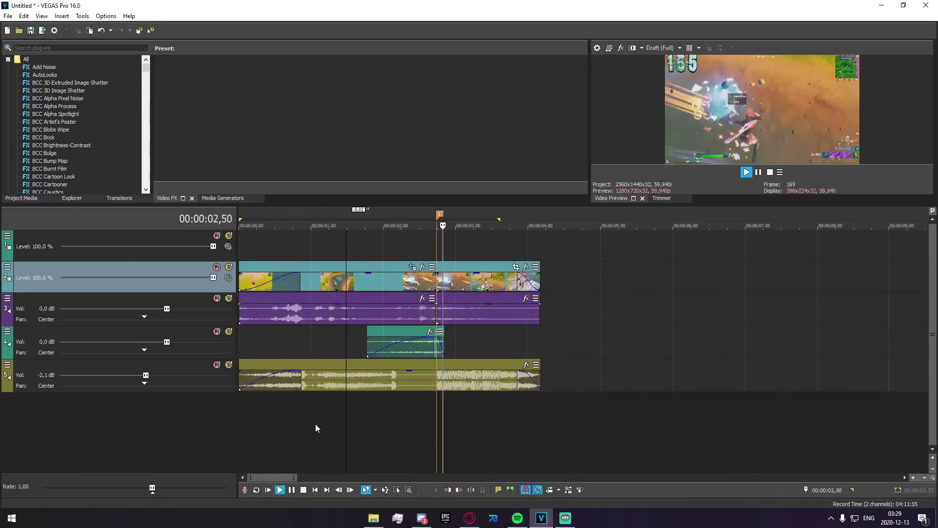
{"action": "key", "text": "space"}
Step: For the clip before the beat drop, set the pan/crop frame at the 00:00:02,44 keyframe to 1065 × 599,1
{"action": "left_click", "coordinate": [372, 420]}
{"action": "left_click", "coordinate": [413, 268]}
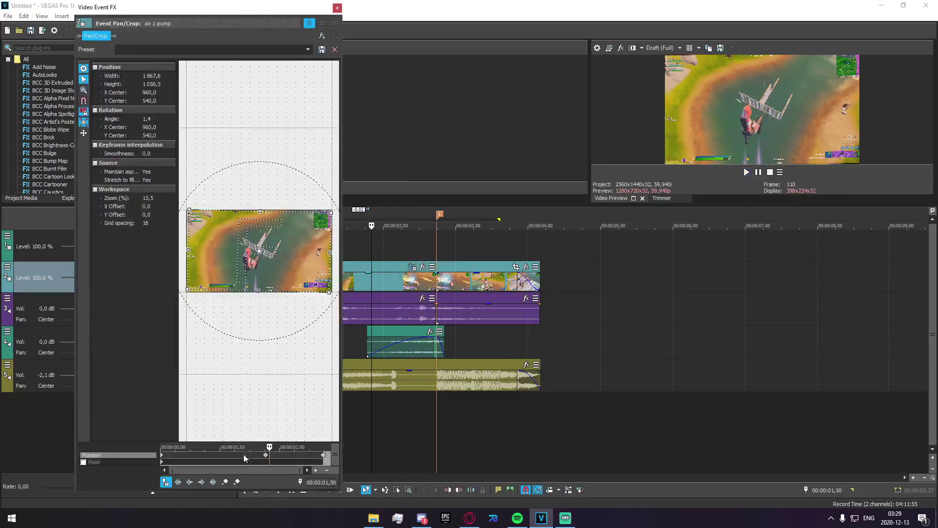
{"action": "left_click", "coordinate": [324, 458]}
{"action": "left_click_drag", "start_coordinate": [293, 287], "coordinate": [290, 284]}
{"action": "left_click_drag", "start_coordinate": [305, 246], "coordinate": [307, 243]}
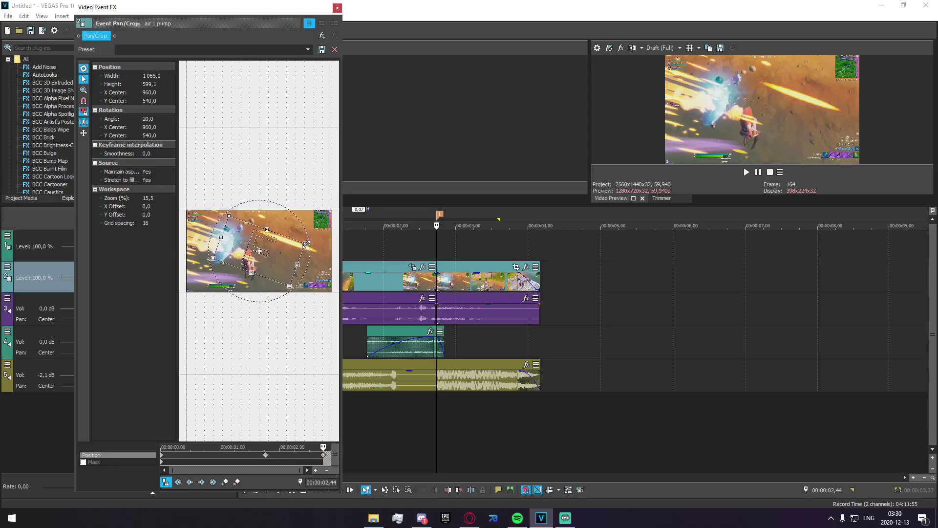
{"action": "left_click", "coordinate": [336, 8]}
Step: Play the zoom and rotation leading up to the beat drop from shortly before the sound effect
{"action": "left_click", "coordinate": [383, 241]}
{"action": "key", "text": "space"}
{"action": "key", "text": "space"}
{"action": "left_click", "coordinate": [339, 244]}
{"action": "key", "text": "space"}
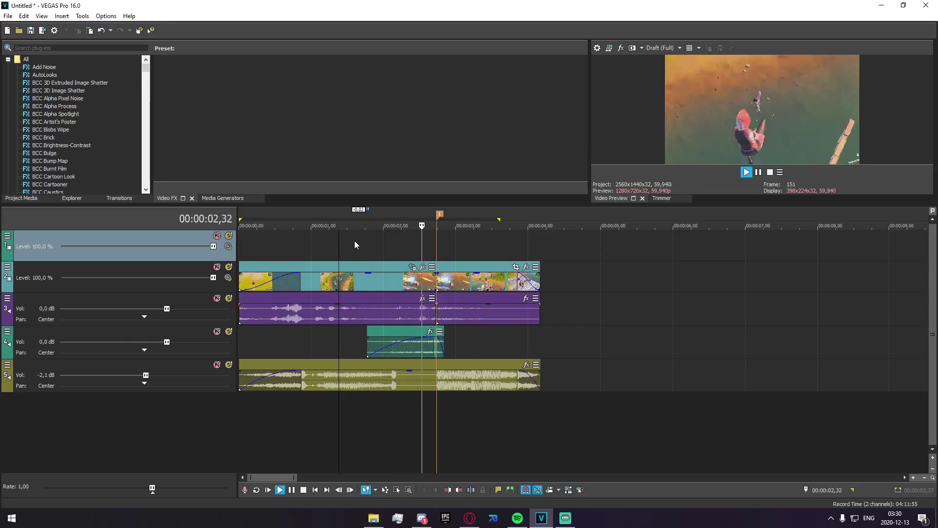
{"action": "key", "text": "space"}
Step: Insert a VEGAS Solid Color generated media event on the empty top video track
{"action": "right_click", "coordinate": [366, 432]}
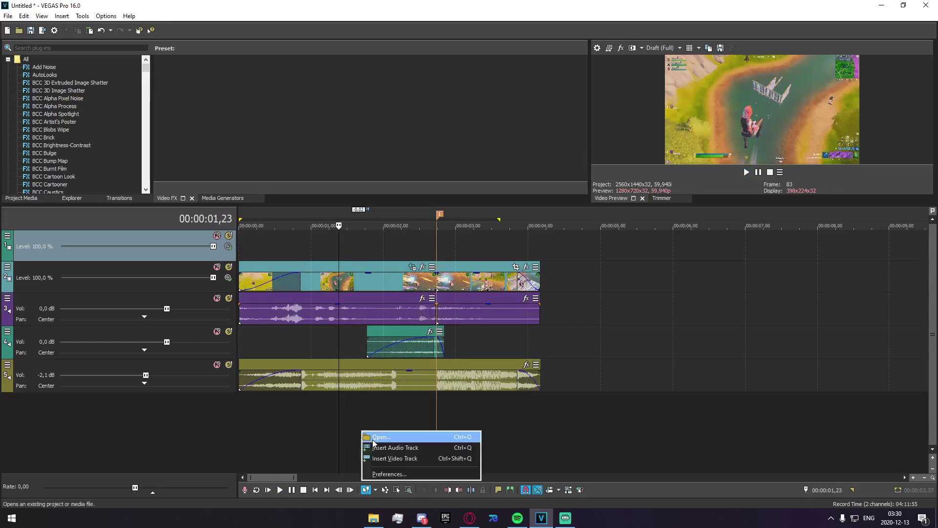
{"action": "left_click", "coordinate": [281, 250]}
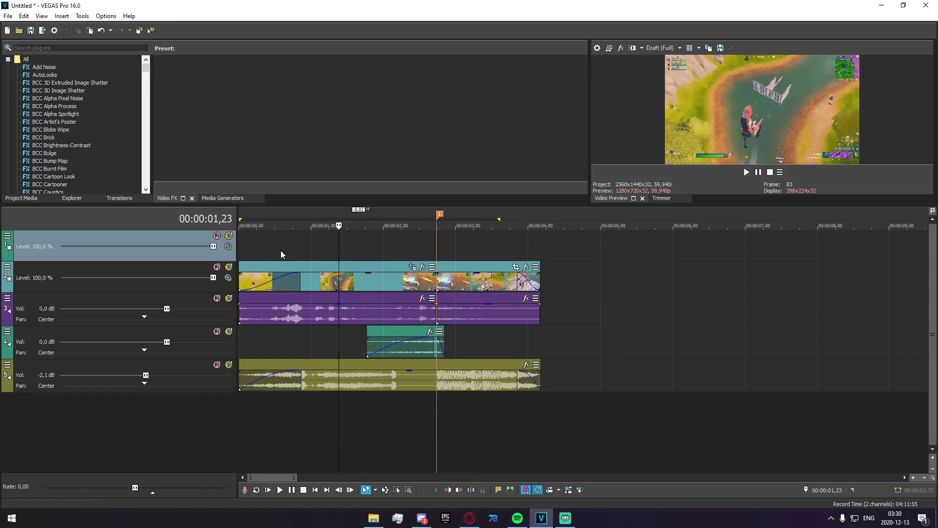
{"action": "right_click", "coordinate": [281, 250]}
{"action": "left_click", "coordinate": [317, 459]}
{"action": "left_click", "coordinate": [518, 212]}
{"action": "key", "text": "Return"}
Step: Change the solid color to opaque black, with red, green and blue at 0,0
{"action": "left_click", "coordinate": [373, 206]}
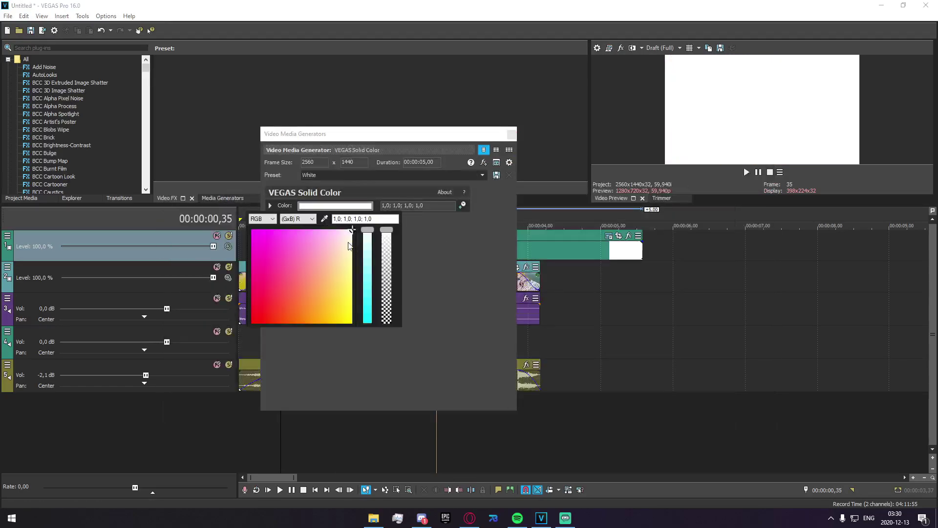
{"action": "left_click_drag", "start_coordinate": [344, 241], "coordinate": [250, 324]}
{"action": "left_click_drag", "start_coordinate": [367, 230], "coordinate": [361, 363]}
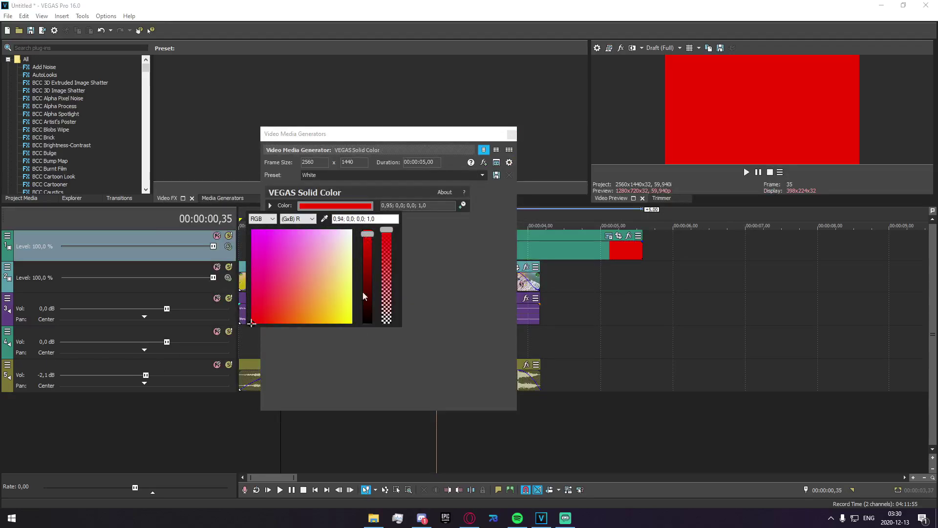
{"action": "left_click_drag", "start_coordinate": [362, 296], "coordinate": [366, 329]}
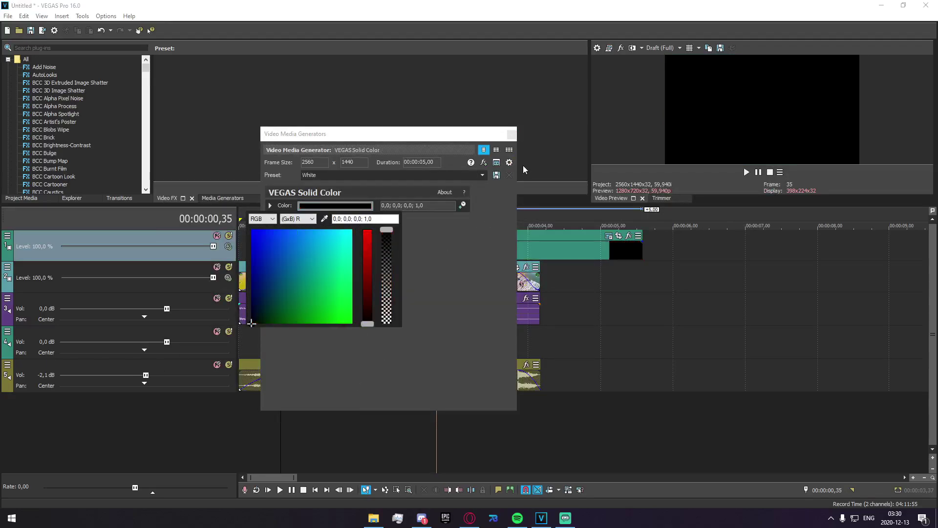
Step: Move the solid color event to the start of the timeline and trim its end to the beat-drop marker
{"action": "left_click_drag", "start_coordinate": [325, 251], "coordinate": [283, 252]}
{"action": "left_click_drag", "start_coordinate": [600, 251], "coordinate": [435, 255]}
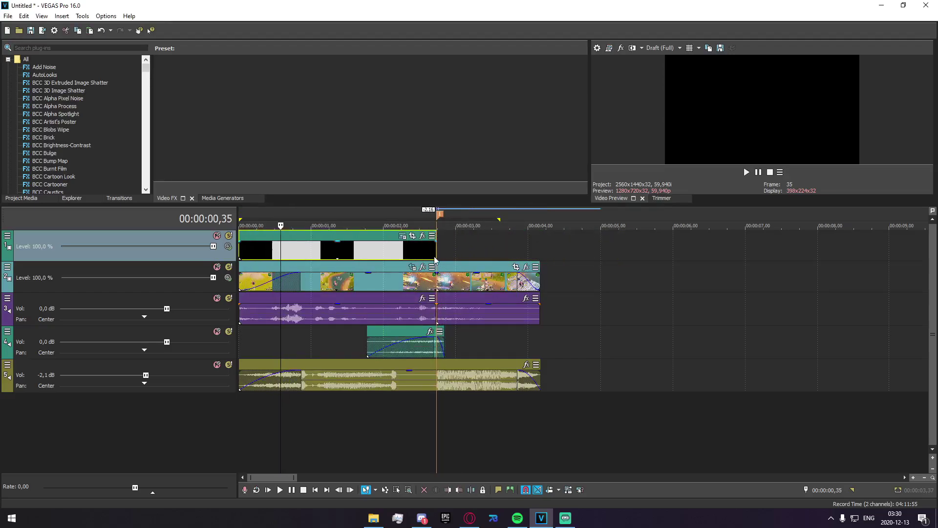
{"action": "left_click", "coordinate": [427, 260]}
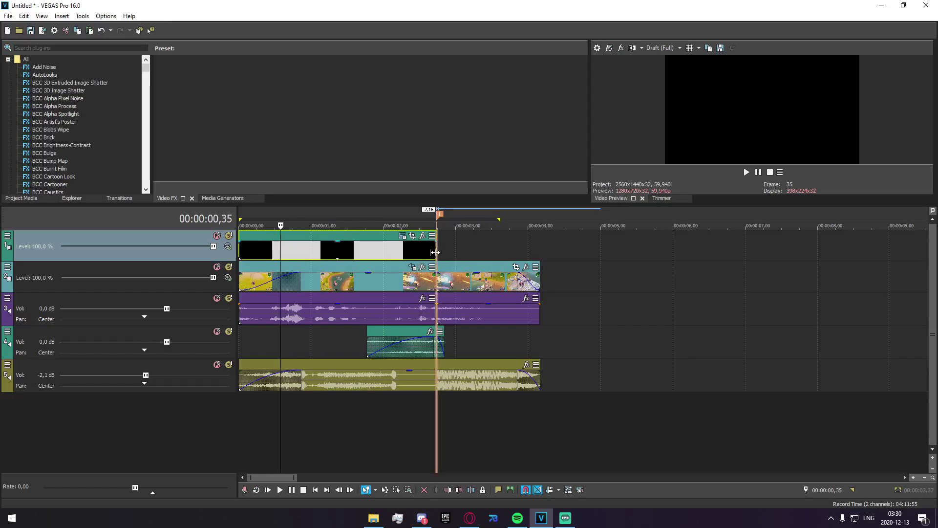
Step: Enable the mask in the solid color event's Pan/Crop, draw a rectangular bar across the frame's upper edge and copy it to the lower edge
{"action": "left_click", "coordinate": [239, 248]}
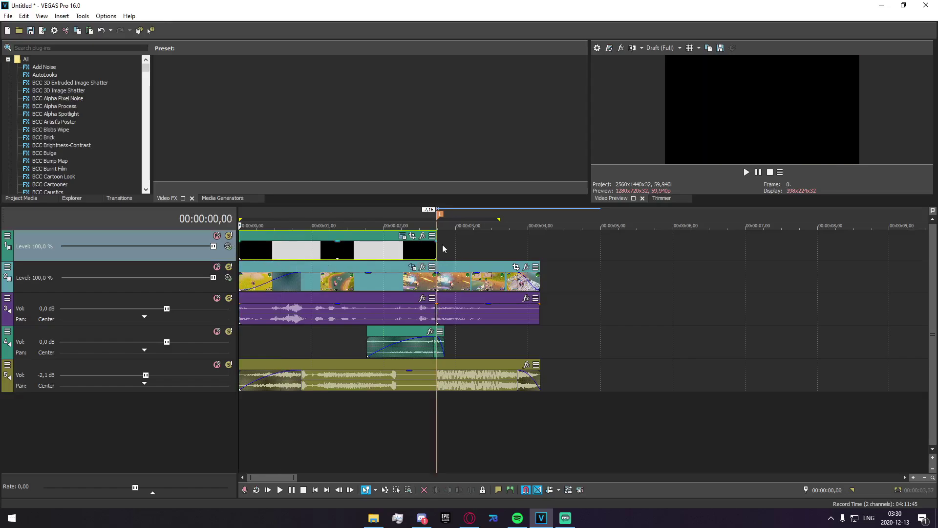
{"action": "left_click", "coordinate": [411, 236]}
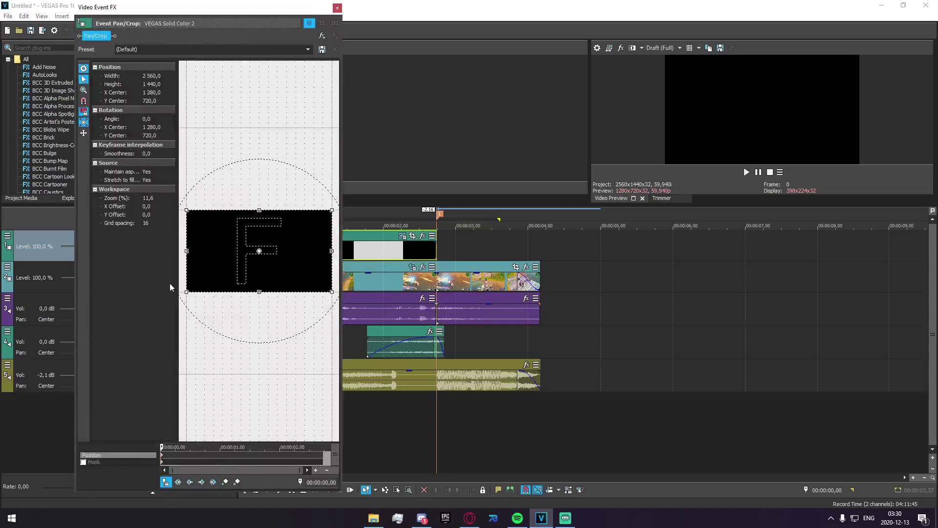
{"action": "left_click", "coordinate": [94, 461]}
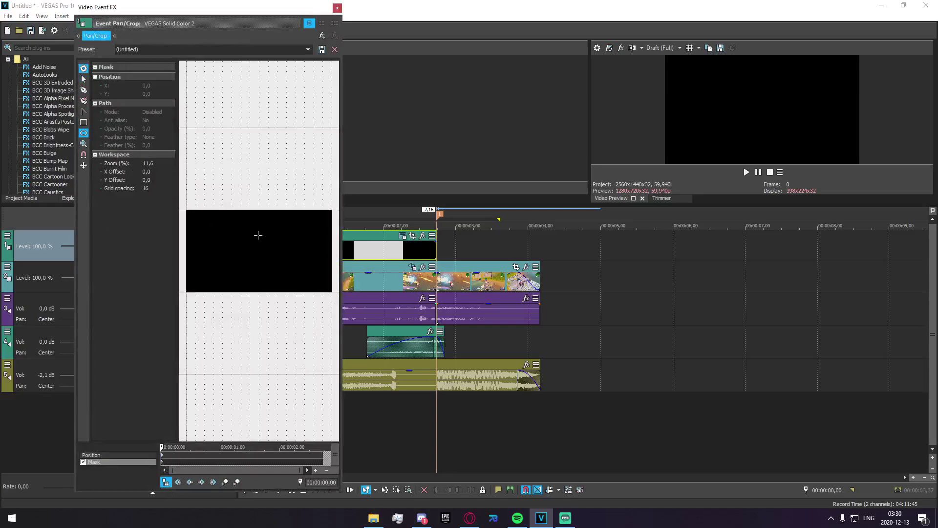
{"action": "scroll", "coordinate": [195, 193], "scroll_direction": "down", "scroll_amount": 1}
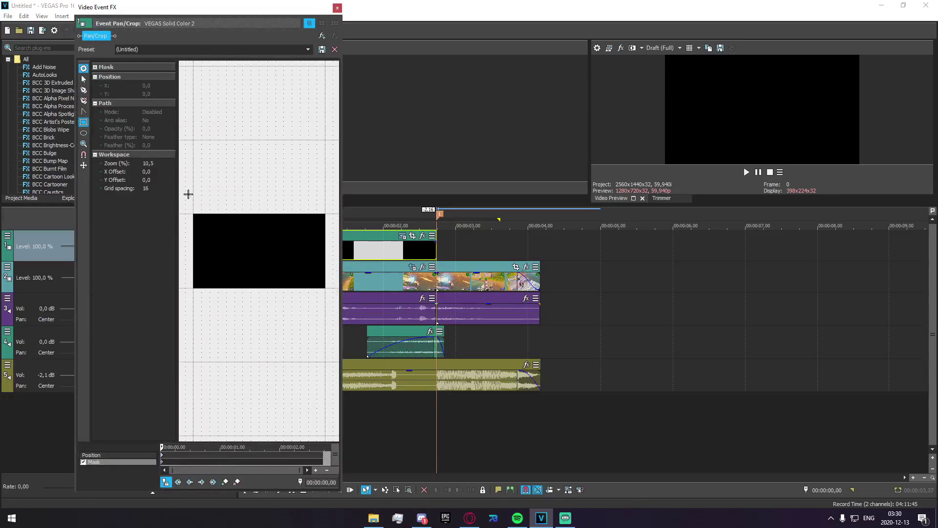
{"action": "left_click_drag", "start_coordinate": [311, 206], "coordinate": [315, 290]}
{"action": "key", "text": "ctrl+c"}
{"action": "key", "text": "ctrl+v"}
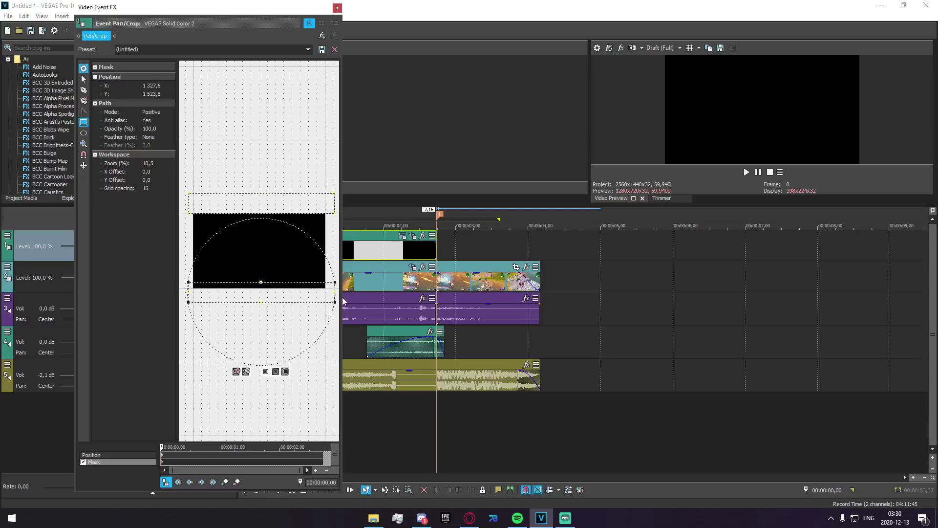
{"action": "scroll", "coordinate": [335, 298], "scroll_direction": "up", "scroll_amount": 2}
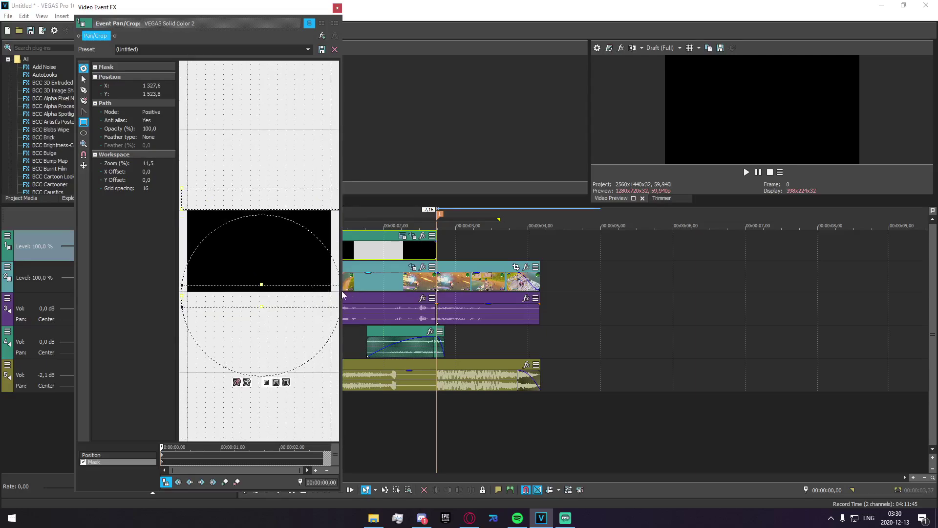
Step: Extend the letterbox mask bars past the frame's sides, with the upper bar at X 1252,4 and Y -105,1, and play the opening
{"action": "left_click_drag", "start_coordinate": [341, 292], "coordinate": [488, 292]}
{"action": "left_click_drag", "start_coordinate": [430, 309], "coordinate": [421, 311]}
{"action": "mouse_move", "coordinate": [328, 321]}
{"action": "left_mouse_down"}
{"action": "mouse_move", "coordinate": [335, 324]}
{"action": "mouse_move", "coordinate": [328, 318]}
{"action": "left_mouse_up"}
{"action": "left_click_drag", "start_coordinate": [431, 316], "coordinate": [402, 308]}
{"action": "left_click", "coordinate": [411, 176]}
{"action": "left_click_drag", "start_coordinate": [438, 185], "coordinate": [522, 192]}
{"action": "left_click_drag", "start_coordinate": [395, 184], "coordinate": [348, 190]}
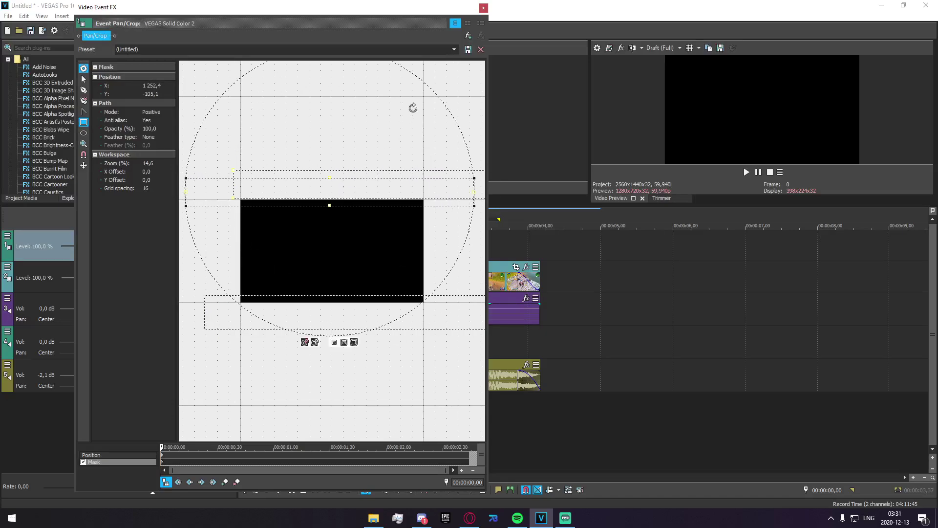
{"action": "left_click", "coordinate": [483, 8]}
{"action": "key", "text": "space"}
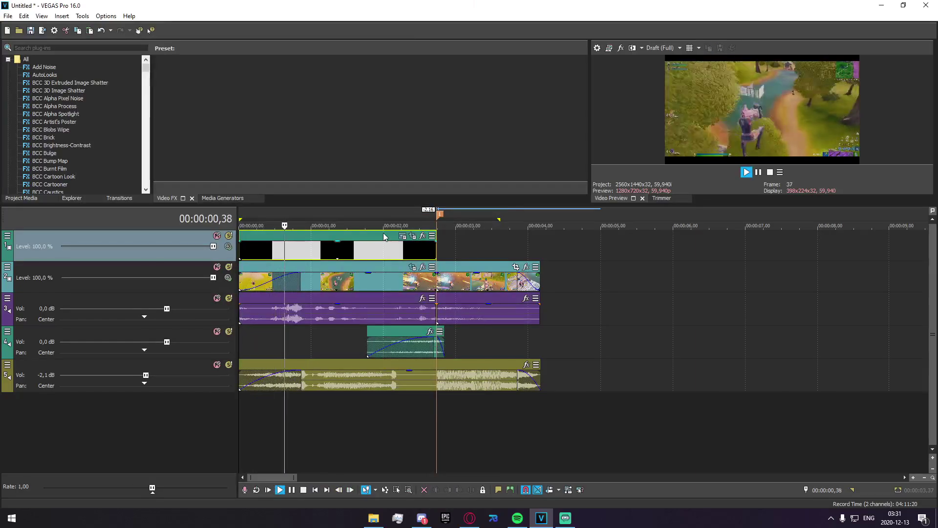
{"action": "key", "text": "space"}
Step: Add a mask keyframe for the letterbox bars at 00:00:01,46, where the sound effect starts
{"action": "left_click", "coordinate": [364, 248]}
{"action": "left_click", "coordinate": [413, 236]}
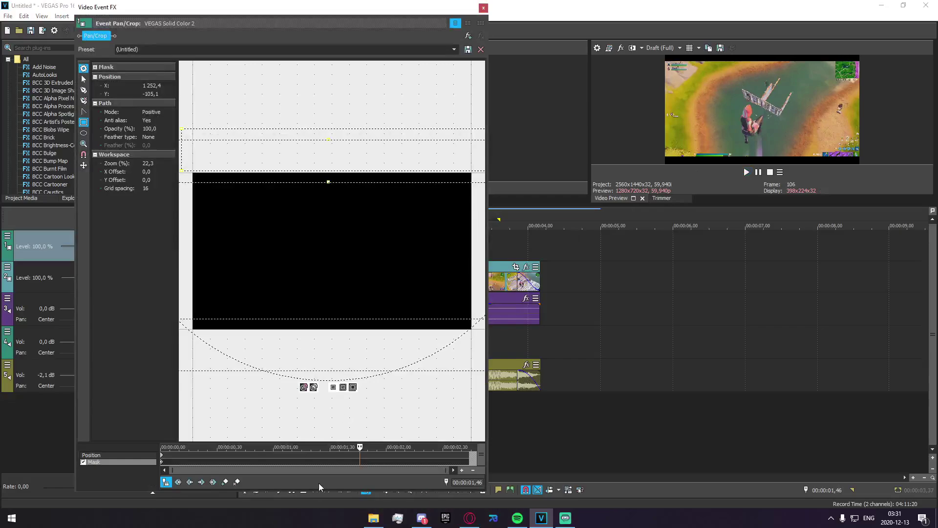
{"action": "double_click", "coordinate": [360, 462]}
Step: At 00:00:02,43, move the upper mask bar down to Y -8,1 and the lower bar further up into the frame
{"action": "left_click", "coordinate": [466, 467]}
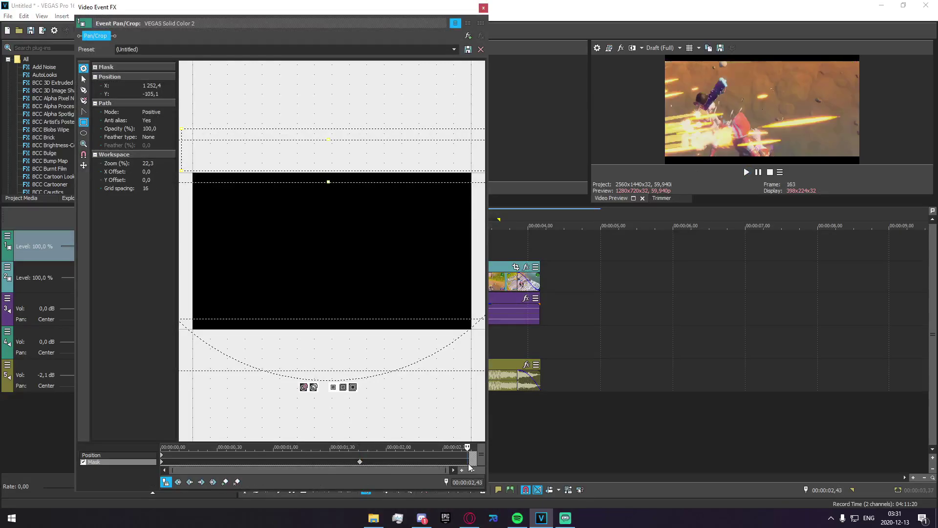
{"action": "scroll", "coordinate": [425, 250], "scroll_direction": "down", "scroll_amount": 3}
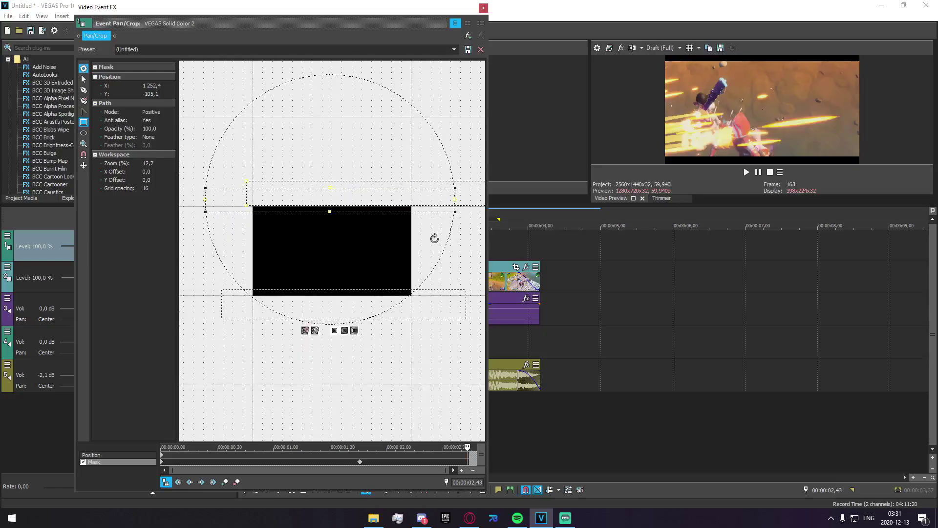
{"action": "scroll", "coordinate": [359, 251], "scroll_direction": "up", "scroll_amount": 4}
{"action": "left_click_drag", "start_coordinate": [360, 163], "coordinate": [360, 172]}
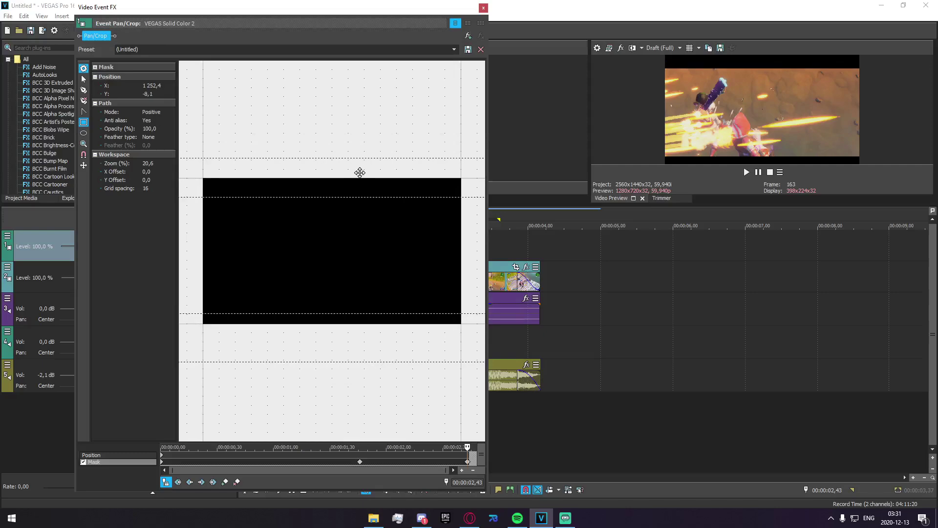
{"action": "left_click_drag", "start_coordinate": [469, 365], "coordinate": [462, 327]}
{"action": "left_click", "coordinate": [484, 9]}
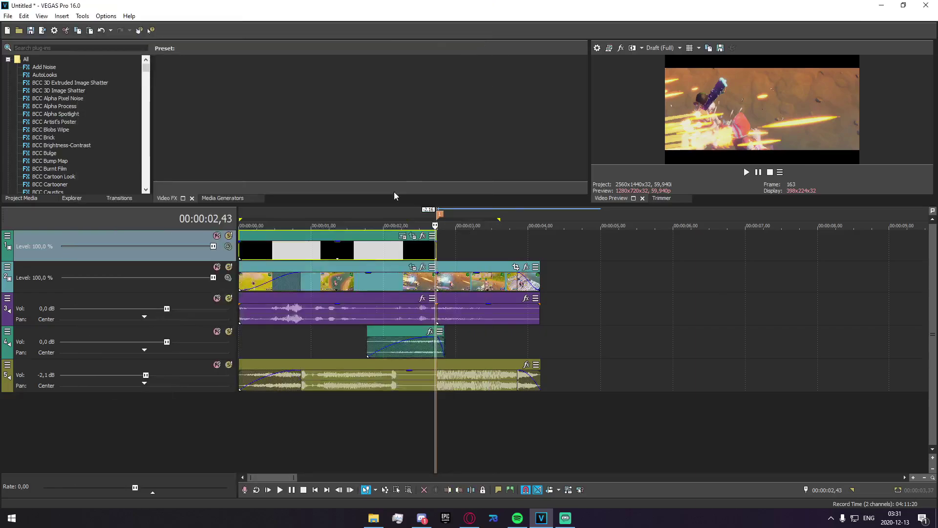
Step: Play the closing letterbox bars together with the zoom from before the sound effect through the beat drop
{"action": "left_click", "coordinate": [368, 250]}
{"action": "key", "text": "space"}
{"action": "left_click", "coordinate": [280, 253]}
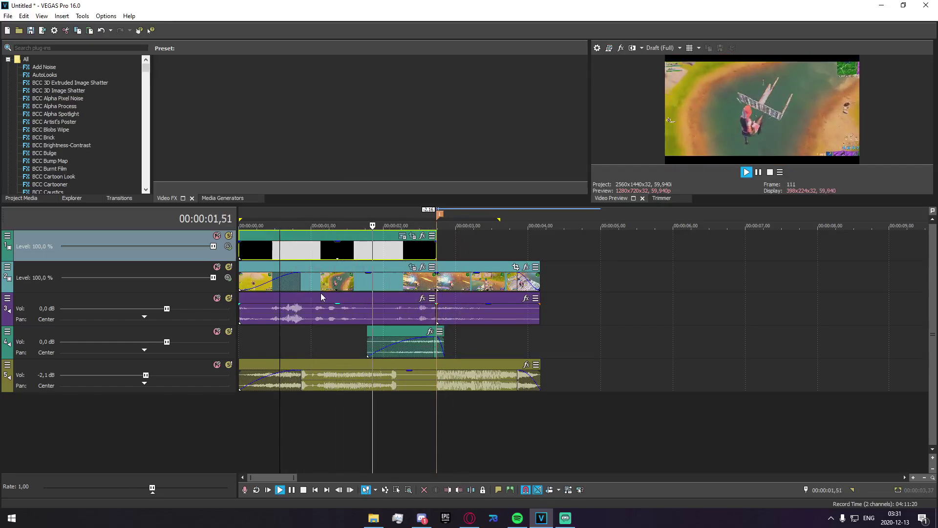
{"action": "key", "text": "space"}
{"action": "left_click", "coordinate": [346, 438]}
{"action": "left_click", "coordinate": [353, 439]}
{"action": "left_click", "coordinate": [366, 433]}
Step: Insert a velocity envelope on the gameplay clip after the beat drop and adjust the envelope point at its start
{"action": "right_click", "coordinate": [447, 280]}
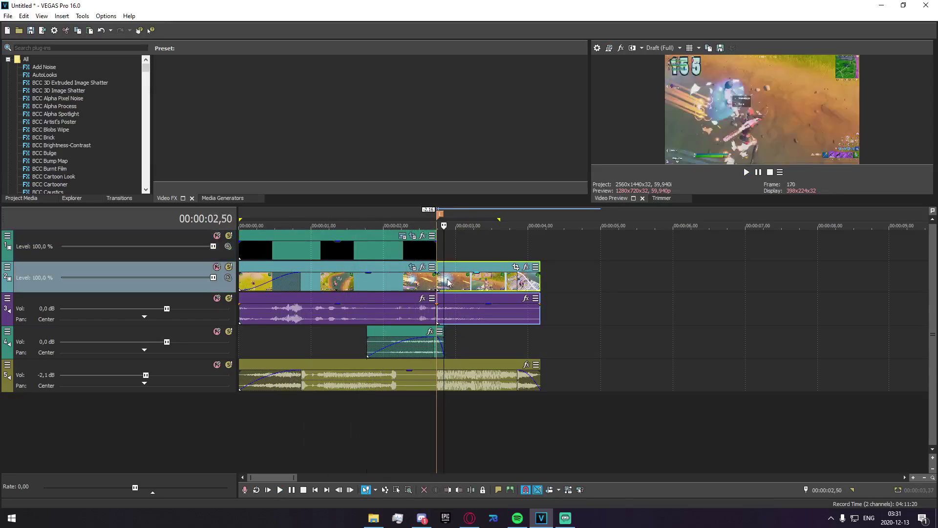
{"action": "mouse_move", "coordinate": [503, 409]}
{"action": "left_click", "coordinate": [603, 404]}
{"action": "scroll", "coordinate": [547, 322], "scroll_direction": "up", "scroll_amount": 5}
{"action": "left_click", "coordinate": [536, 286]}
{"action": "right_click", "coordinate": [541, 288]}
{"action": "left_click", "coordinate": [537, 289]}
{"action": "right_click", "coordinate": [537, 289]}
{"action": "left_click", "coordinate": [602, 142]}
Step: Insert a velocity envelope on the gameplay clip before the beat drop
{"action": "left_click", "coordinate": [506, 286]}
{"action": "right_click", "coordinate": [506, 286]}
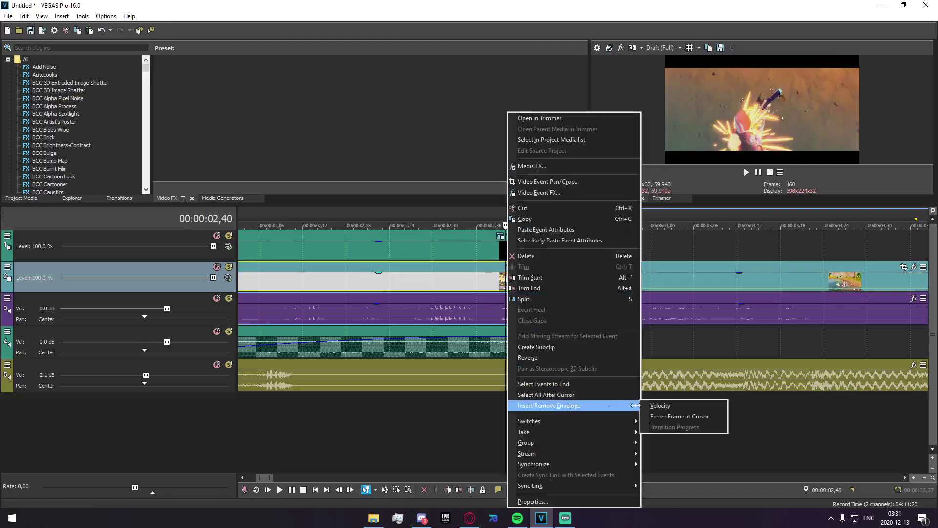
{"action": "key", "text": "Escape"}
Step: Add velocity points at 00:00:02,41, three frames before the cut, and at the clip's end, and adjust the end point
{"action": "scroll", "coordinate": [540, 282], "scroll_direction": "down", "scroll_amount": 2}
{"action": "left_click", "coordinate": [596, 294]}
{"action": "scroll", "coordinate": [597, 312], "scroll_direction": "up", "scroll_amount": 2}
{"action": "key", "text": "Left"}
{"action": "key", "text": "Left"}
{"action": "key", "text": "Left"}
{"action": "double_click", "coordinate": [520, 287]}
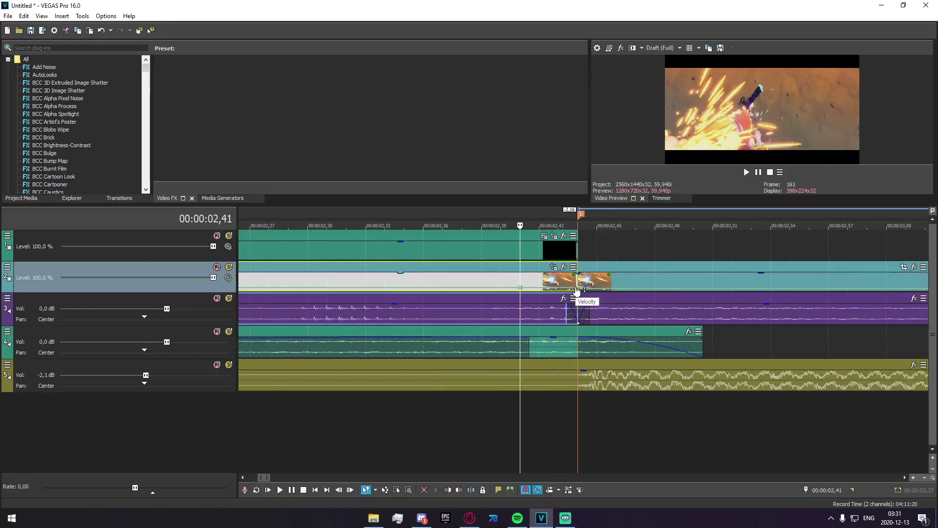
{"action": "double_click", "coordinate": [576, 288]}
{"action": "right_click", "coordinate": [576, 289]}
{"action": "left_click", "coordinate": [597, 77]}
Step: Play the velocity change across the beat drop
{"action": "scroll", "coordinate": [542, 410], "scroll_direction": "down", "scroll_amount": 2}
{"action": "scroll", "coordinate": [540, 412], "scroll_direction": "down", "scroll_amount": 2}
{"action": "left_click", "coordinate": [480, 445]}
{"action": "key", "text": "space"}
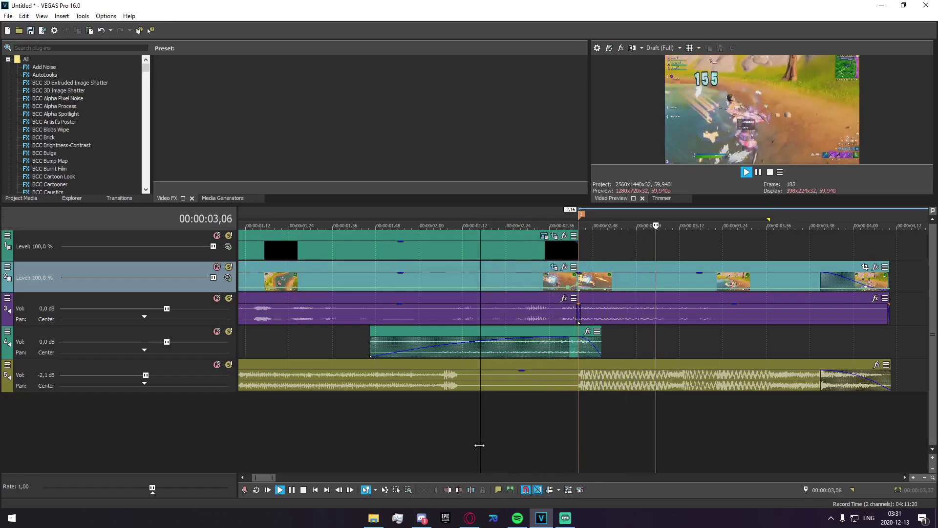
{"action": "key", "text": "space"}
Step: Apply the IMPACT OVEREDIT filter package to the gameplay clip after the beat drop
{"action": "left_click", "coordinate": [601, 283]}
{"action": "left_click", "coordinate": [875, 267]}
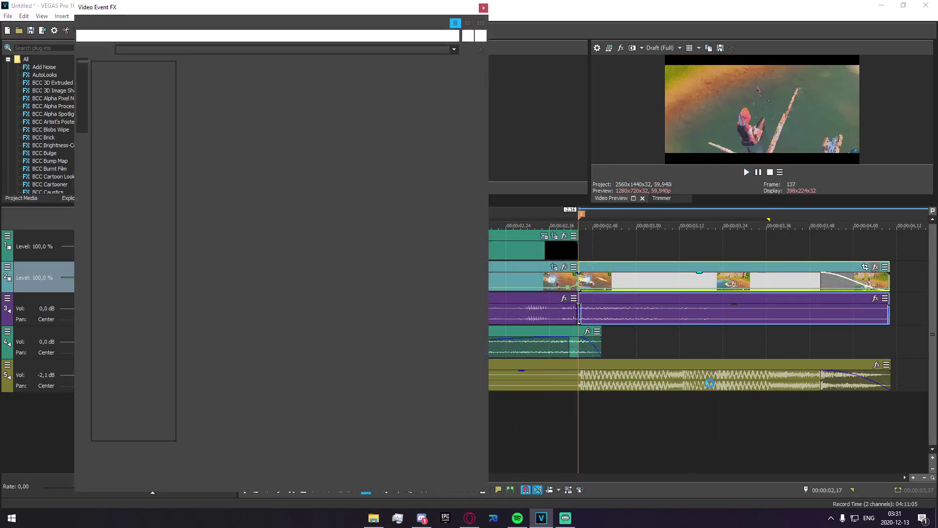
{"action": "double_click", "coordinate": [370, 272]}
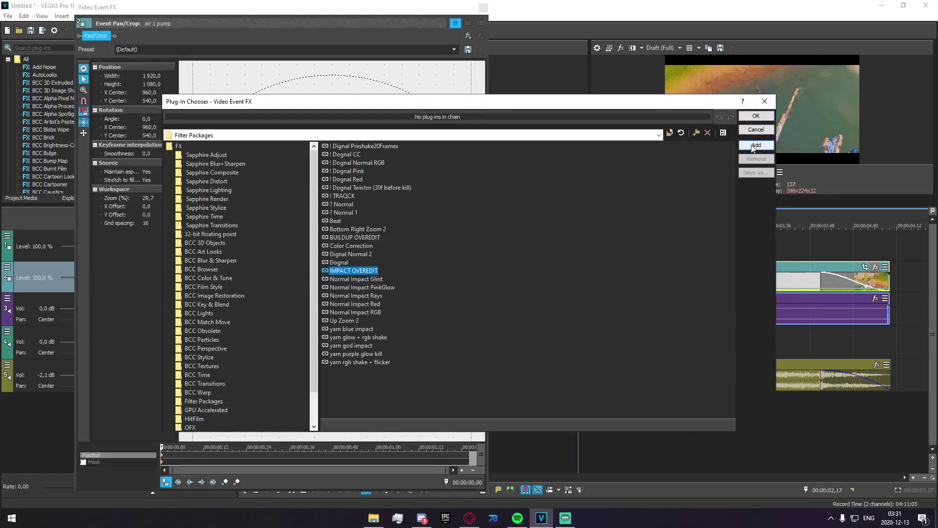
{"action": "key", "text": "Return"}
Step: Examine the impact's S_Glow settings at several frames between the beat drop and 00:00:03,24
{"action": "left_click", "coordinate": [586, 250]}
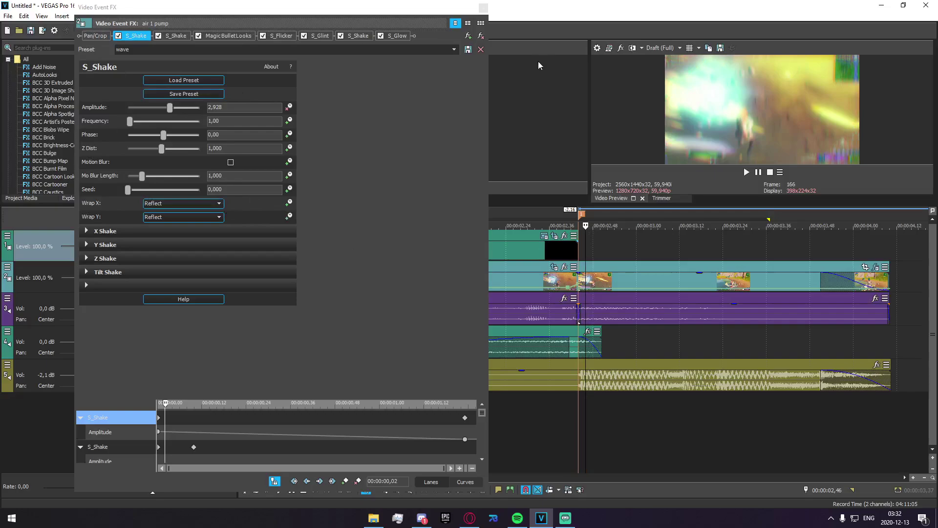
{"action": "left_click", "coordinate": [402, 37]}
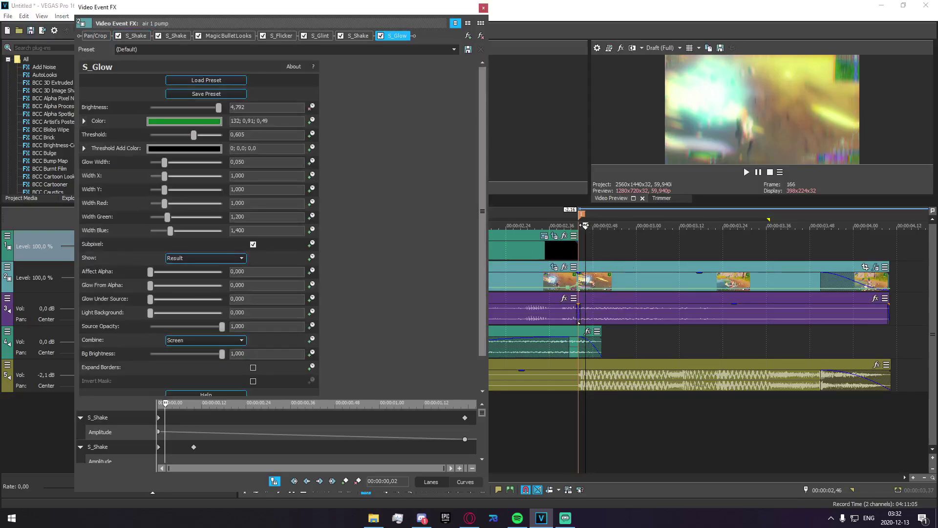
{"action": "left_click", "coordinate": [583, 249]}
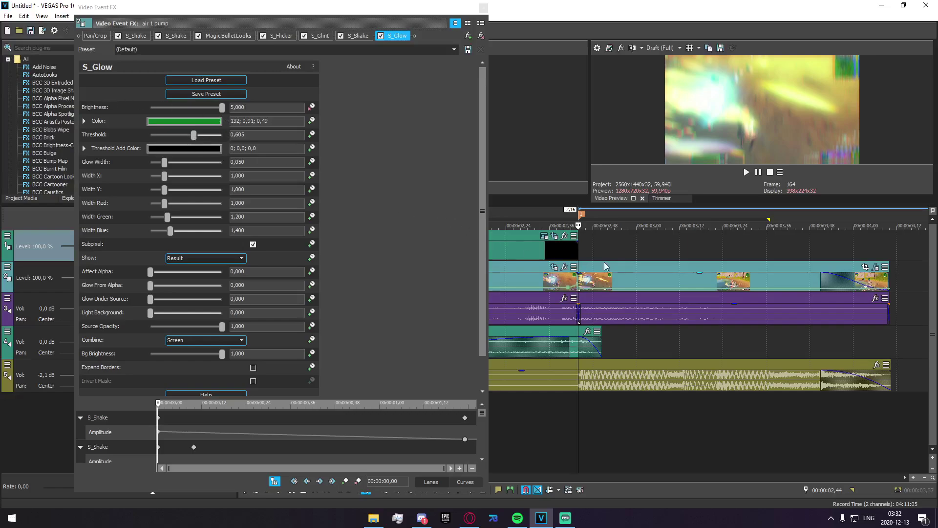
{"action": "left_click", "coordinate": [630, 259]}
{"action": "left_click", "coordinate": [650, 251]}
{"action": "left_click", "coordinate": [672, 252]}
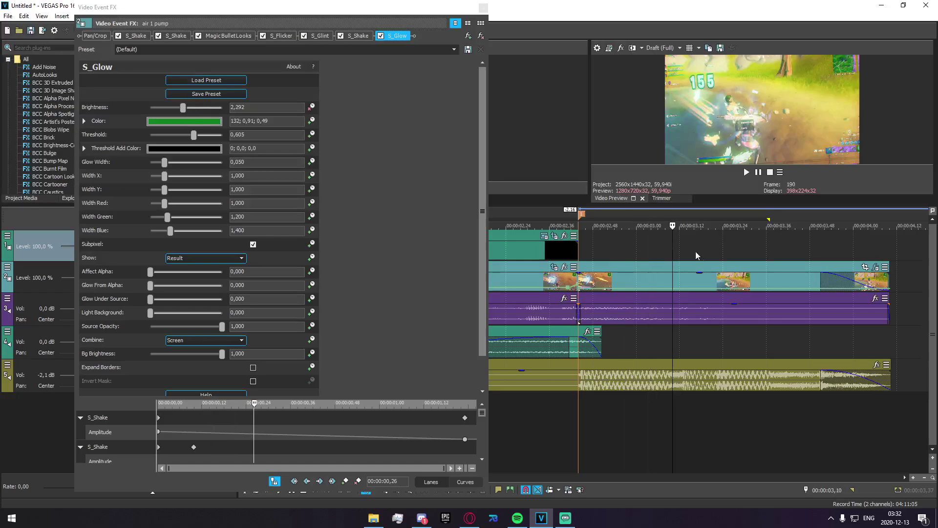
{"action": "left_click", "coordinate": [705, 253]}
{"action": "left_click", "coordinate": [723, 255]}
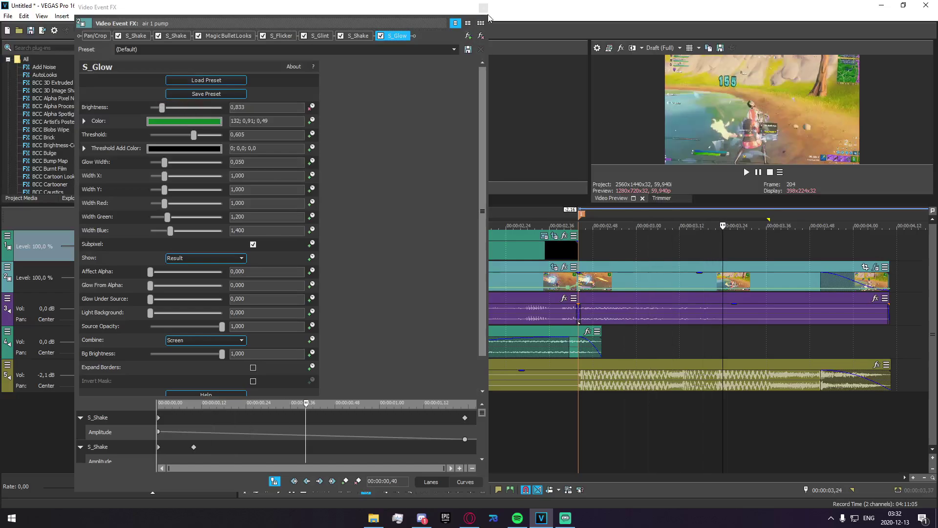
{"action": "left_click", "coordinate": [578, 256]}
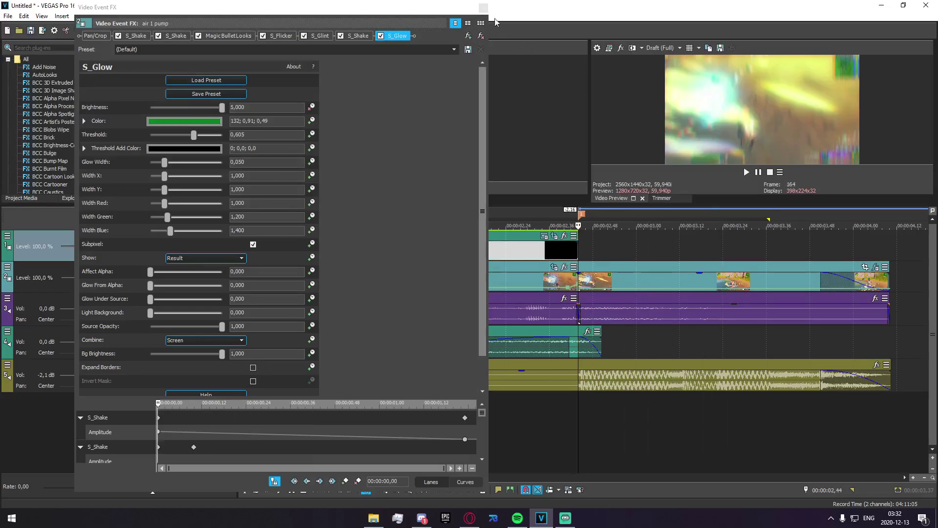
Step: Close the event effects and play the impact from shortly before the beat drop
{"action": "left_click", "coordinate": [483, 7]}
{"action": "left_click", "coordinate": [528, 420]}
{"action": "key", "text": "space"}
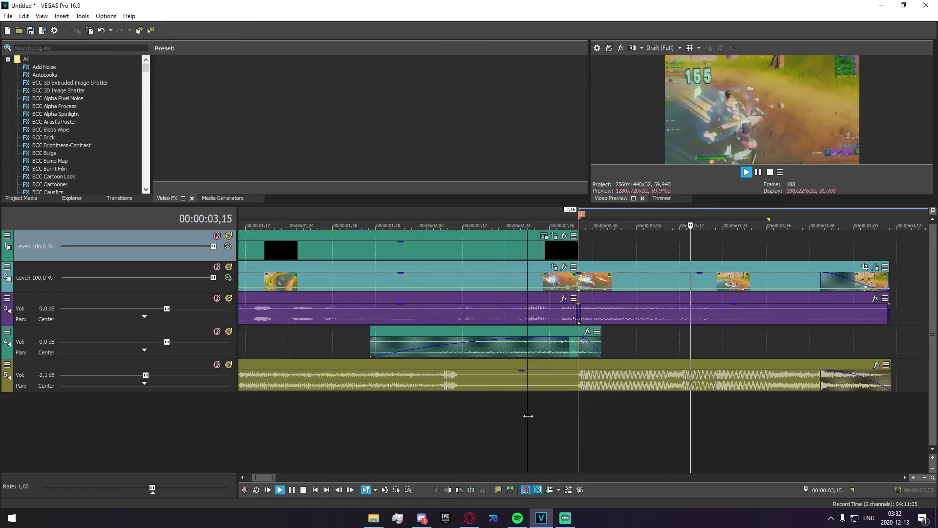
{"action": "key", "text": "space"}
{"action": "left_click", "coordinate": [468, 423]}
{"action": "key", "text": "space"}
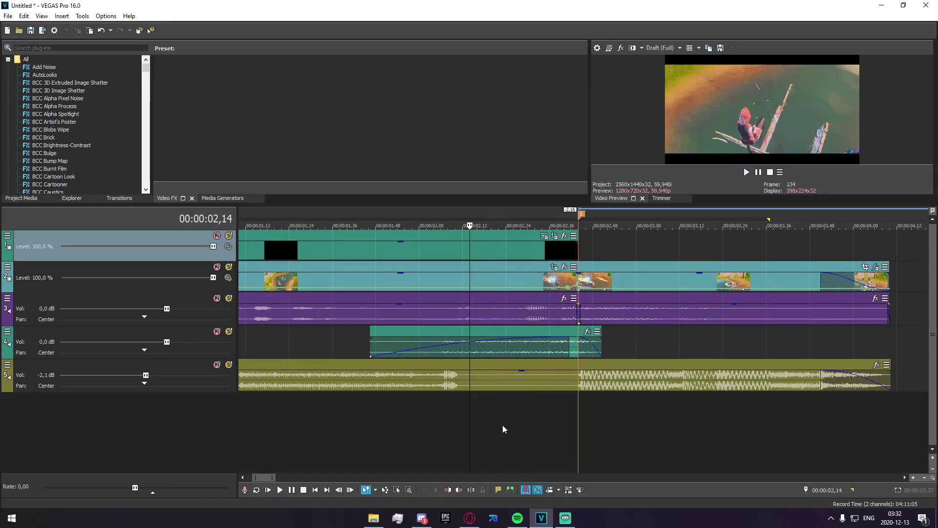
{"action": "key", "text": "space"}
Step: Select the time range from 00:00:02,08 to 00:00:03,41 across the beat drop and play it
{"action": "left_click_drag", "start_coordinate": [784, 444], "coordinate": [448, 427]}
{"action": "left_click", "coordinate": [625, 425]}
{"action": "key", "text": "space"}
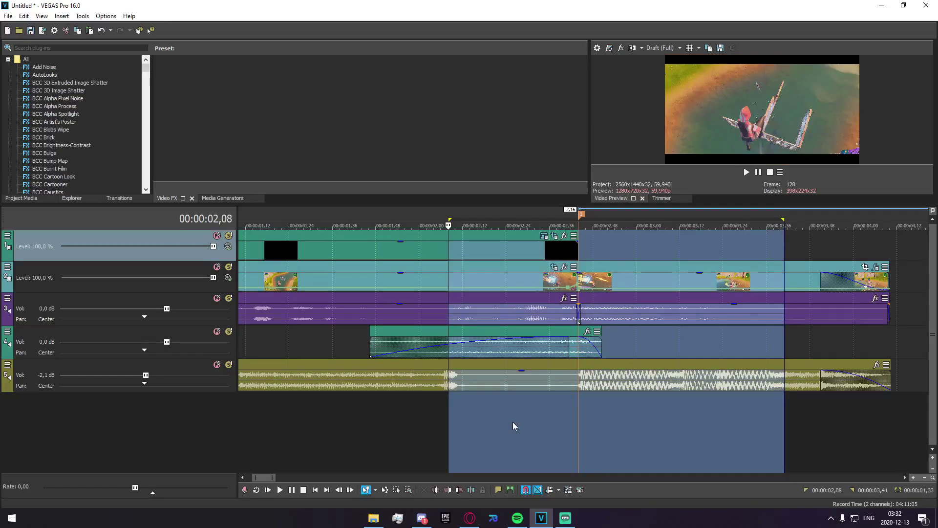
{"action": "key", "text": "space"}
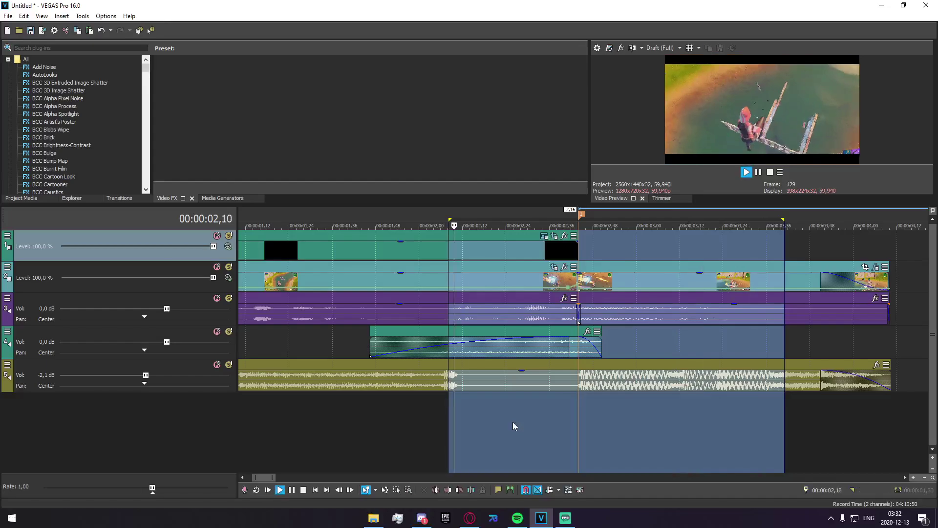
{"action": "key", "text": "space"}
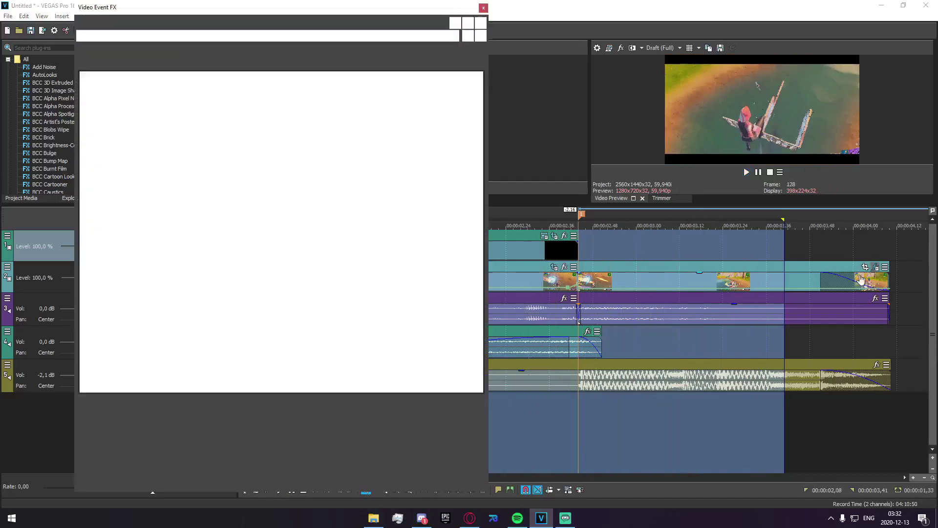
Step: Move the last keyframe of the impact's first S_Shake effect to 00:00:00,49 in the effect timeline
{"action": "left_click", "coordinate": [875, 267]}
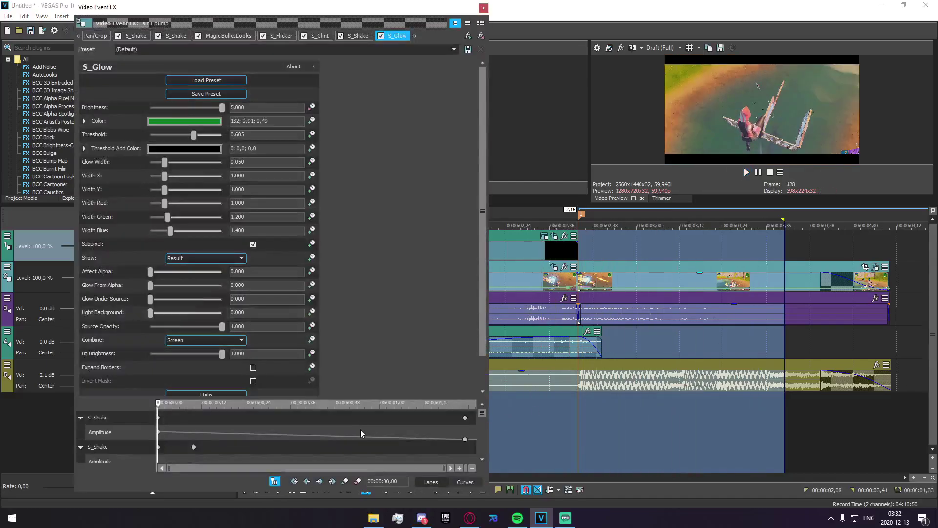
{"action": "left_click", "coordinate": [136, 36]}
{"action": "left_click", "coordinate": [176, 35]}
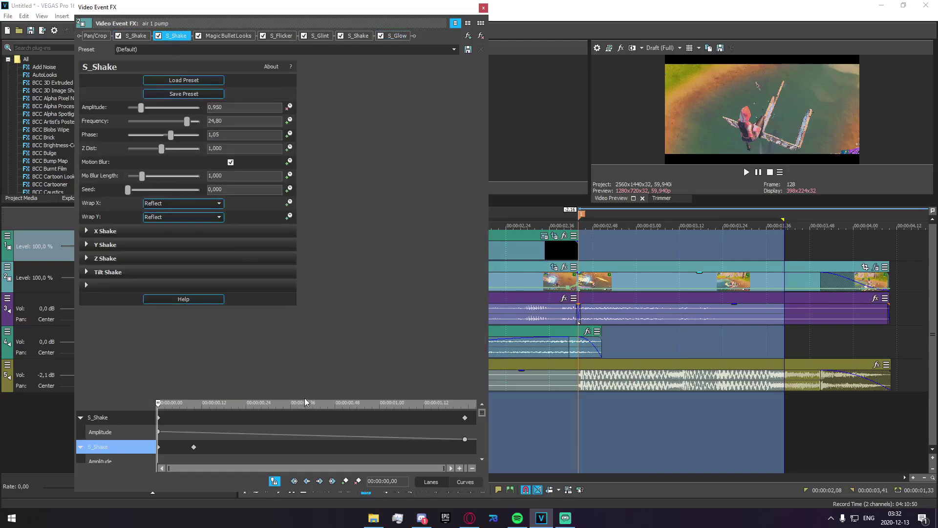
{"action": "left_click_drag", "start_coordinate": [308, 398], "coordinate": [320, 274]}
{"action": "left_click", "coordinate": [585, 281]}
{"action": "scroll", "coordinate": [584, 281], "scroll_direction": "down", "scroll_amount": 2}
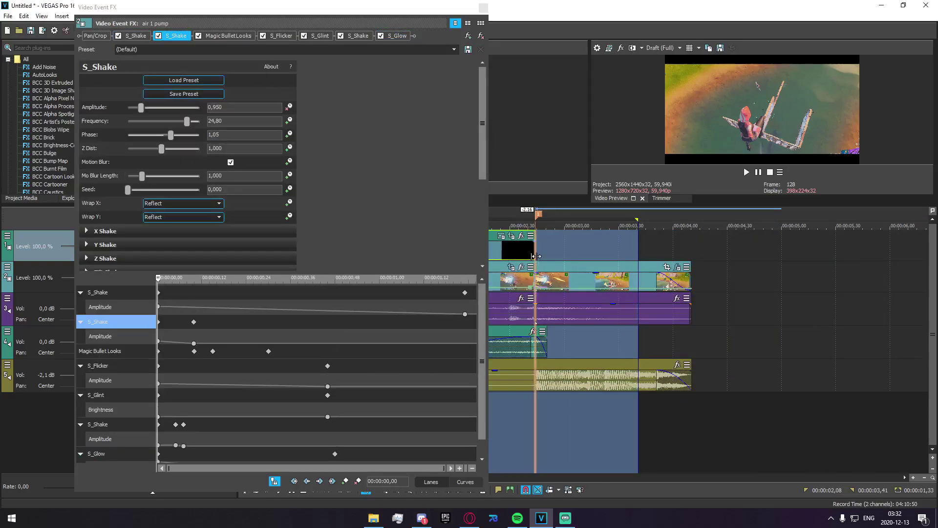
{"action": "key", "text": "space"}
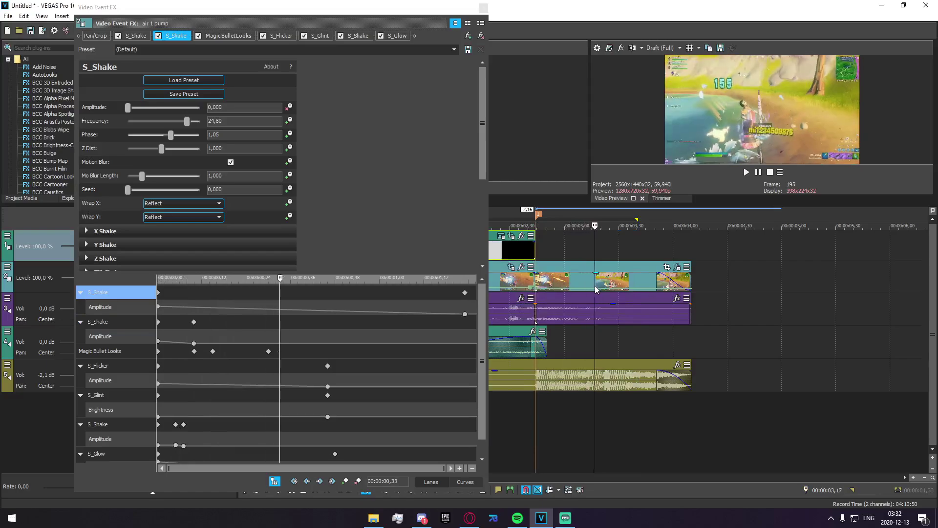
{"action": "left_click", "coordinate": [623, 286]}
{"action": "left_click_drag", "start_coordinate": [465, 293], "coordinate": [341, 298]}
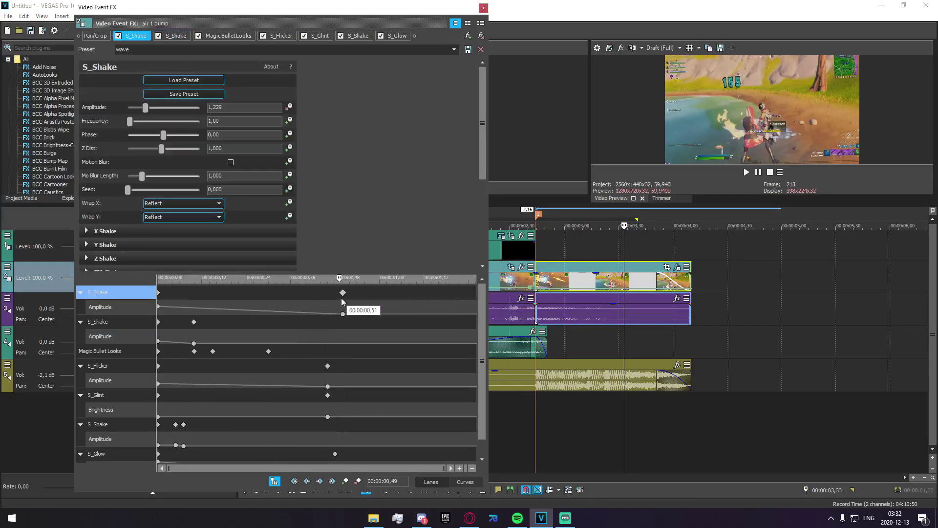
Step: Play the shortened shake across the beat drop
{"action": "left_click", "coordinate": [557, 257]}
{"action": "key", "text": "space"}
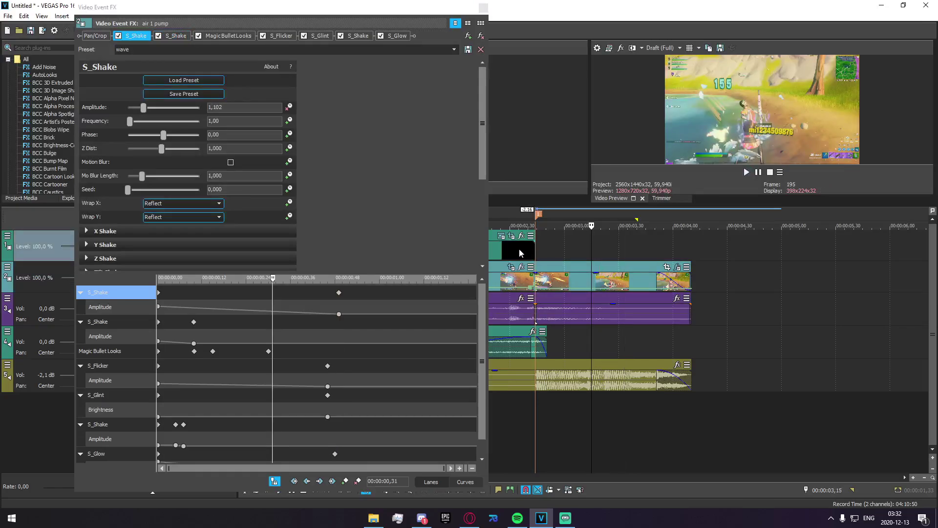
{"action": "left_click", "coordinate": [520, 253]}
{"action": "key", "text": "space"}
{"action": "key", "text": "space"}
{"action": "key", "text": "space"}
{"action": "key", "text": "space"}
Step: Select the time range from 00:00:02,02 to the end of the clips and play it with the event effects closed
{"action": "left_click_drag", "start_coordinate": [691, 255], "coordinate": [460, 257]}
{"action": "key", "text": "space"}
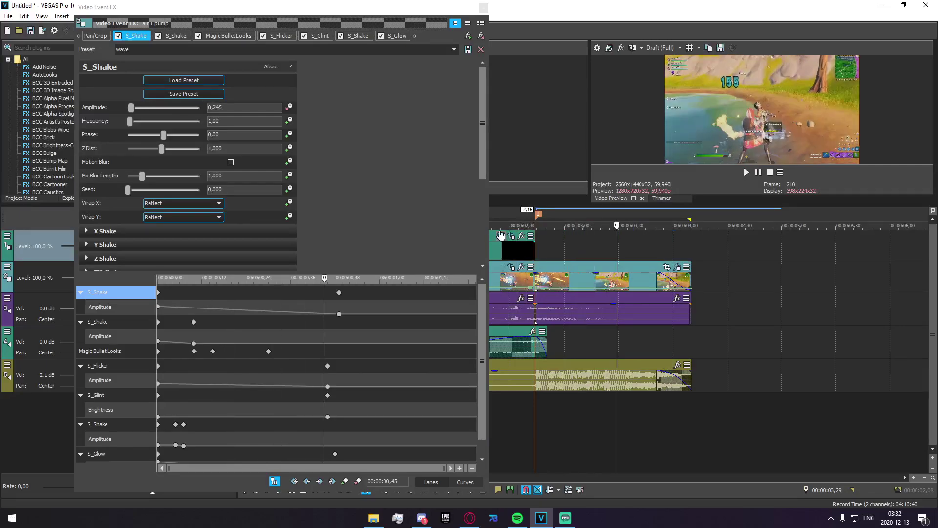
{"action": "key", "text": "space"}
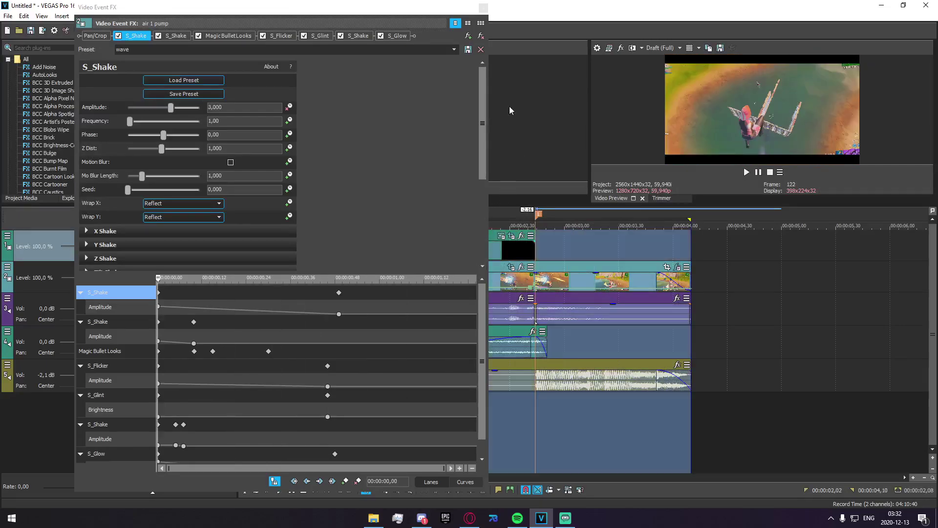
{"action": "left_click", "coordinate": [483, 8]}
{"action": "key", "text": "space"}
{"action": "key", "text": "space"}
{"action": "key", "text": "space"}
{"action": "key", "text": "space"}
{"action": "key", "text": "space"}
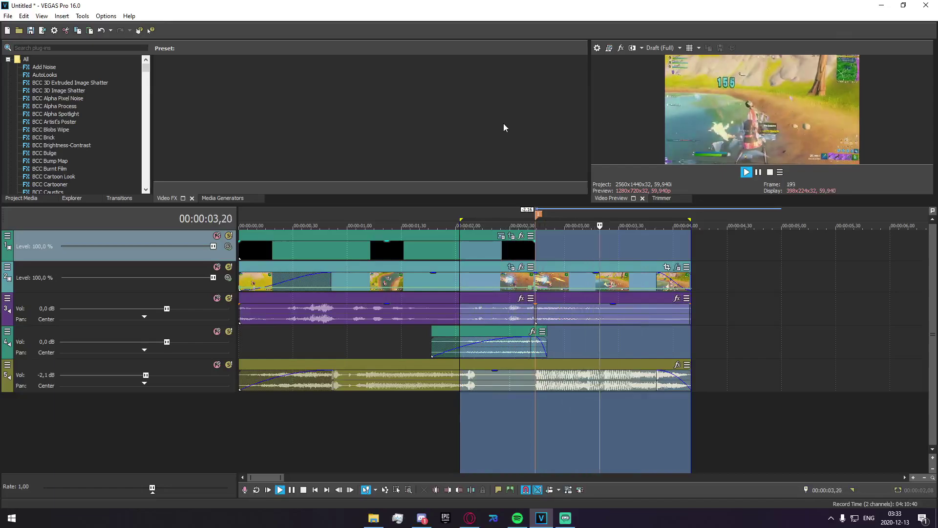
{"action": "key", "text": "space"}
Step: Play the whole edit from 00:00:00,07
{"action": "scroll", "coordinate": [480, 276], "scroll_direction": "down", "scroll_amount": 3}
{"action": "left_click", "coordinate": [243, 402]}
{"action": "scroll", "coordinate": [313, 405], "scroll_direction": "up", "scroll_amount": 2}
{"action": "key", "text": "space"}
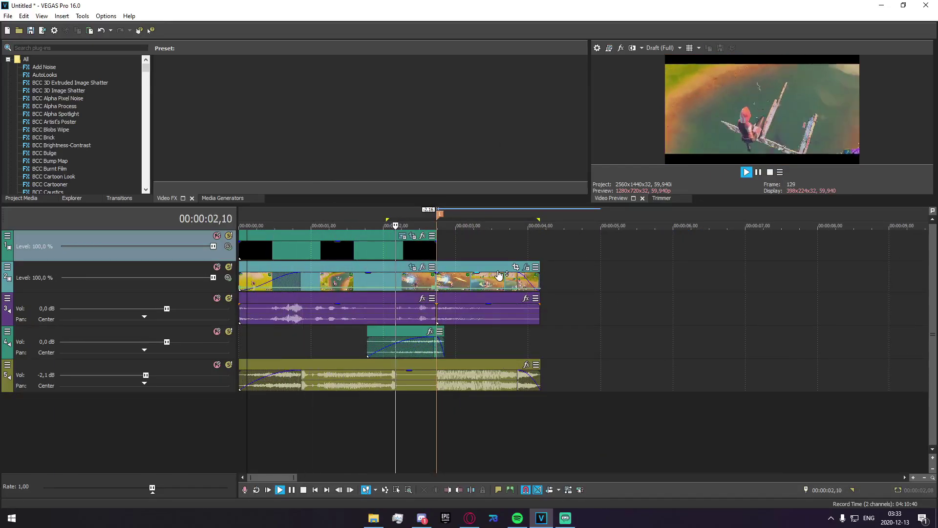
{"action": "key", "text": "space"}
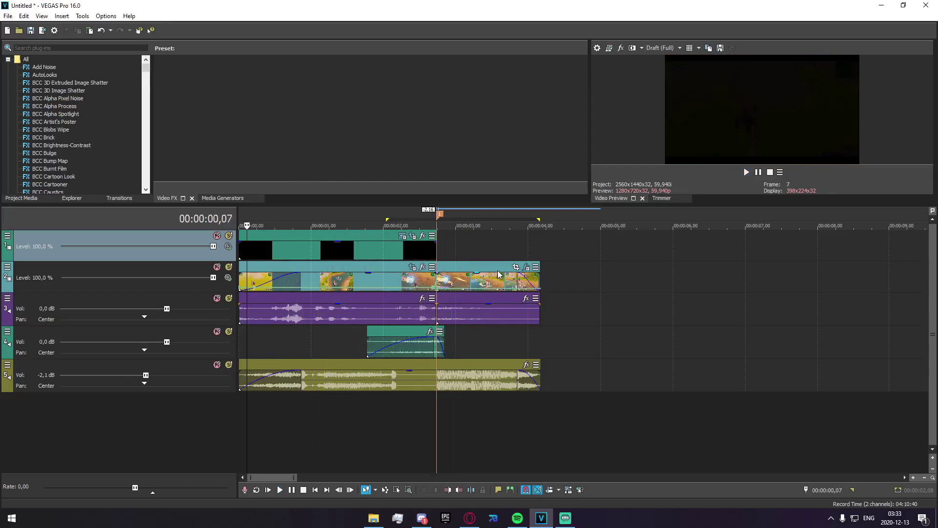
Step: Insert a video track and place it between the letterbox track and the gameplay track
{"action": "right_click", "coordinate": [331, 402]}
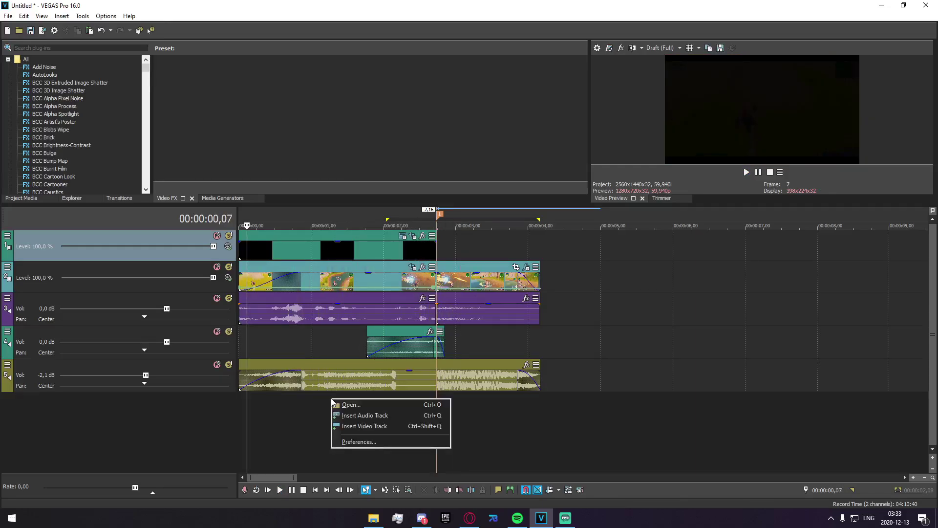
{"action": "left_click", "coordinate": [351, 423]}
{"action": "left_click_drag", "start_coordinate": [161, 262], "coordinate": [178, 305]}
Step: Play the opening gameplay section from 00:00:00,52 and return to 00:00:01,03
{"action": "left_click", "coordinate": [301, 288]}
{"action": "scroll", "coordinate": [305, 285], "scroll_direction": "up", "scroll_amount": 2}
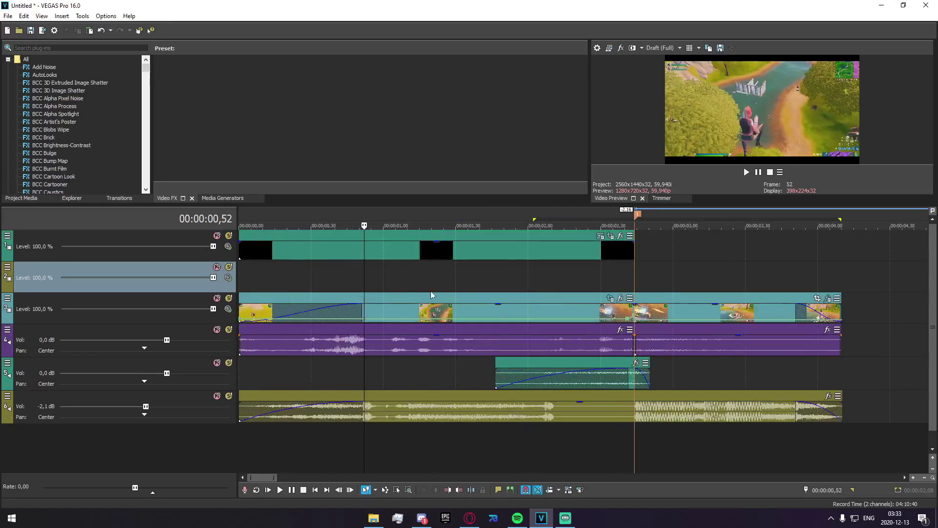
{"action": "key", "text": "Right"}
{"action": "key", "text": "space"}
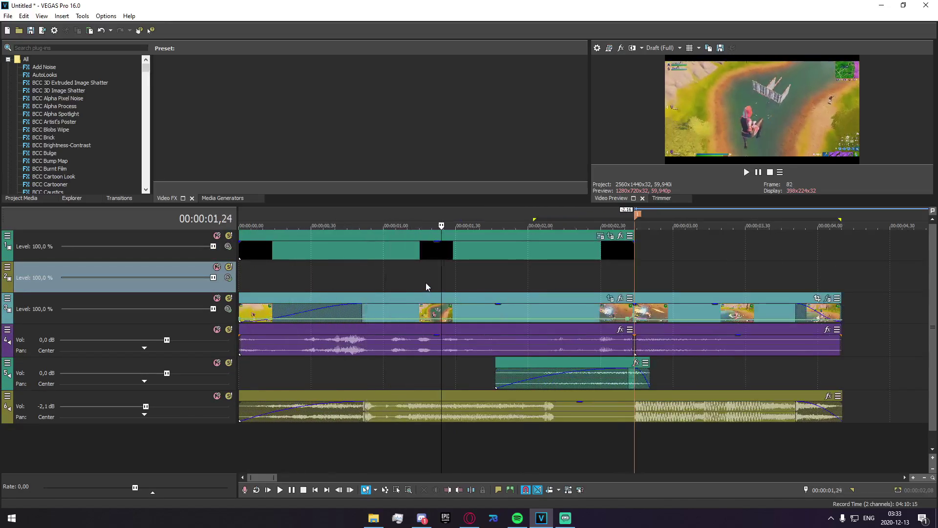
{"action": "key", "text": "space"}
{"action": "left_click", "coordinate": [397, 286]}
{"action": "left_click", "coordinate": [390, 286]}
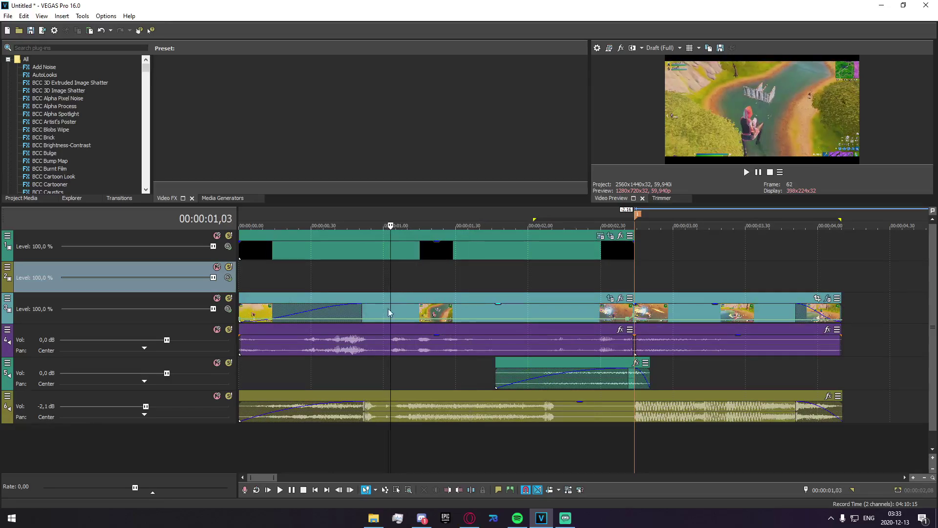
Step: Split the gameplay clip before the beat drop at 00:00:01,27
{"action": "left_click", "coordinate": [390, 311]}
{"action": "key", "text": "Left"}
{"action": "key", "text": "Left"}
{"action": "key", "text": "Right"}
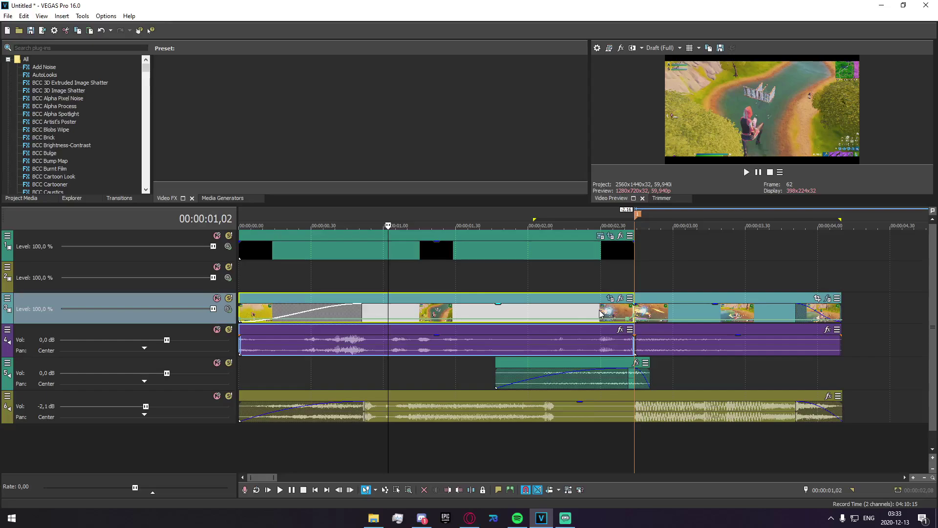
{"action": "left_click", "coordinate": [421, 320]}
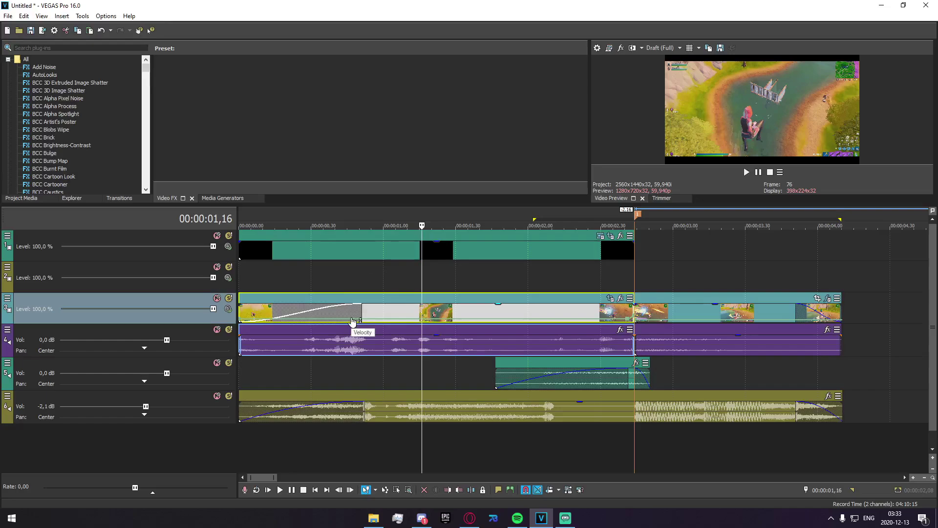
{"action": "left_click", "coordinate": [496, 375]}
{"action": "left_click", "coordinate": [430, 313]}
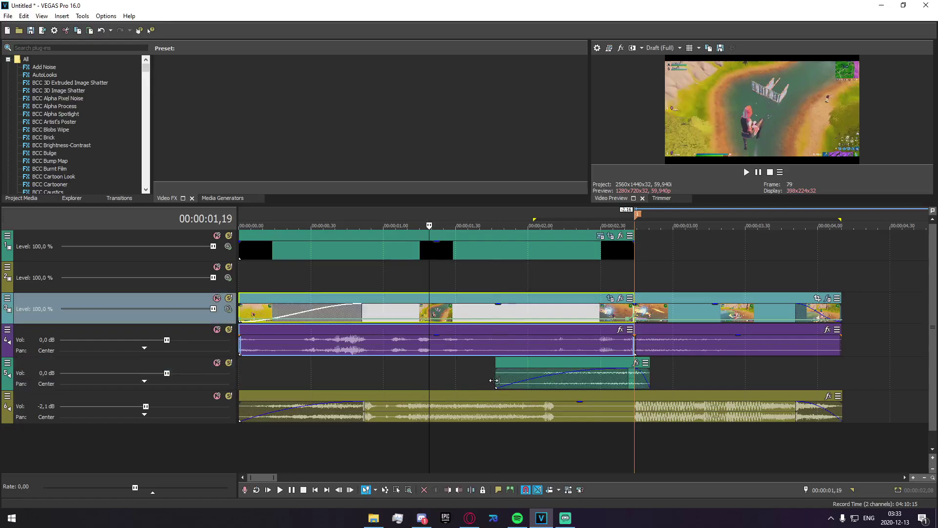
{"action": "left_click", "coordinate": [418, 313]}
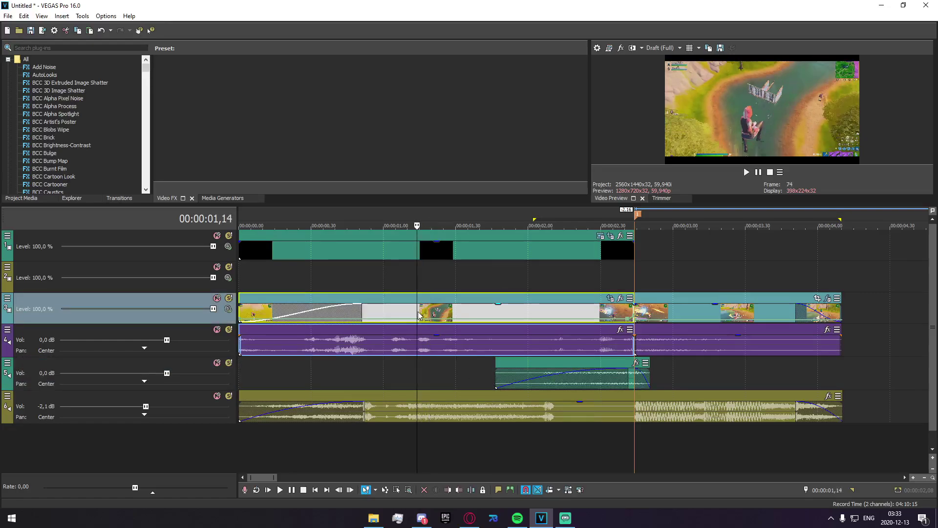
{"action": "left_click", "coordinate": [427, 314]}
{"action": "left_click", "coordinate": [442, 314]}
{"action": "left_click", "coordinate": [448, 314]}
{"action": "key", "text": "s"}
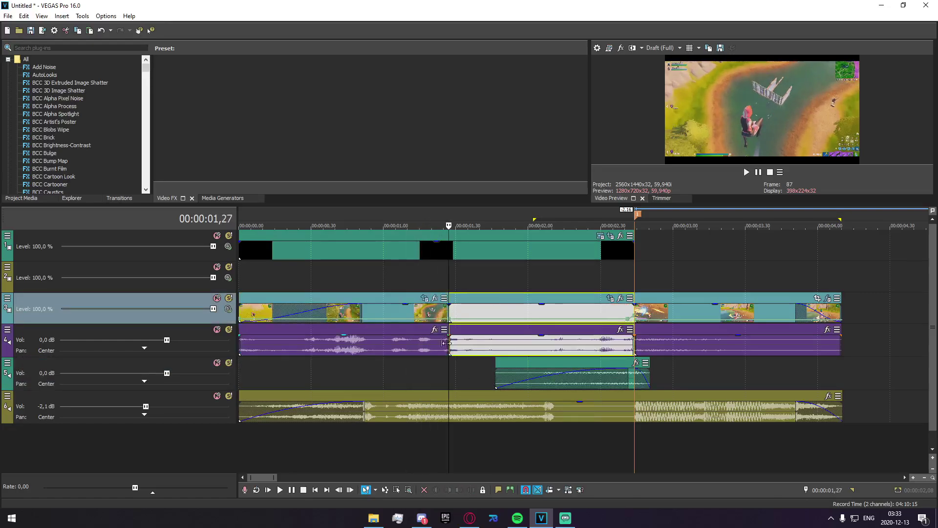
Step: Copy the second gameplay clip onto the empty video track without its audio and try to trim the end of the first clip
{"action": "left_click", "coordinate": [415, 313]}
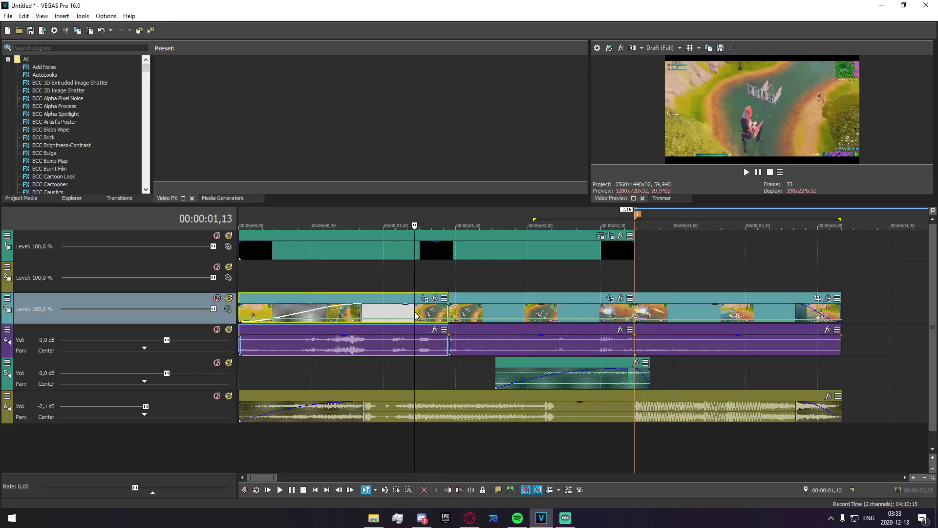
{"action": "left_click", "coordinate": [470, 313]}
{"action": "left_click", "coordinate": [466, 314]}
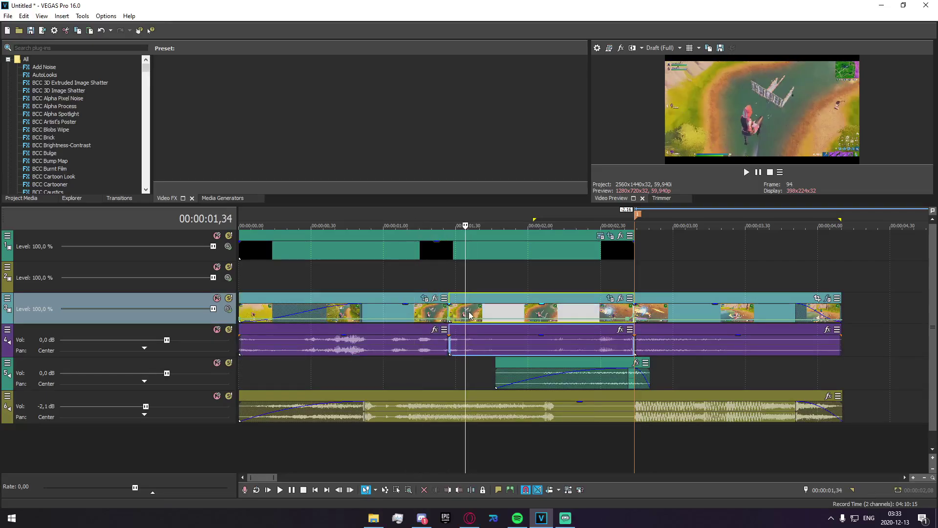
{"action": "left_click_drag", "start_coordinate": [533, 321], "coordinate": [535, 281]}
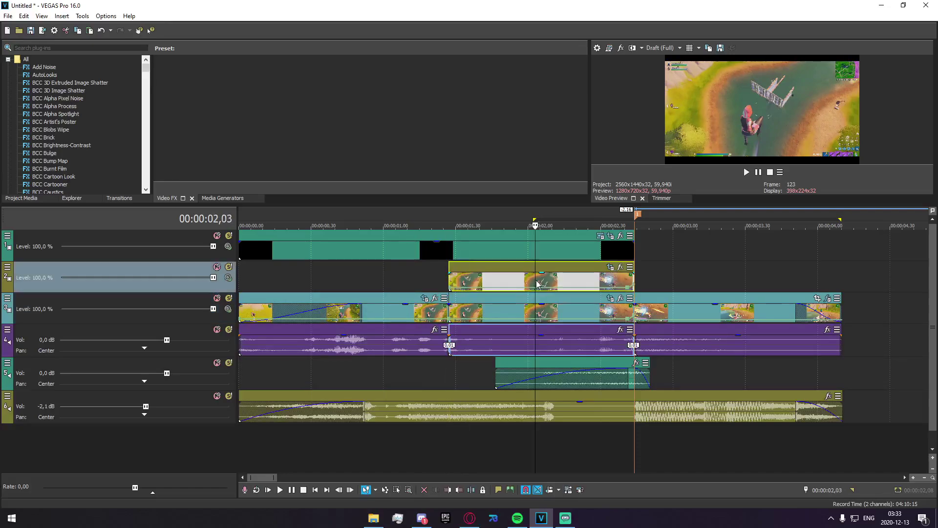
{"action": "double_click", "coordinate": [538, 349]}
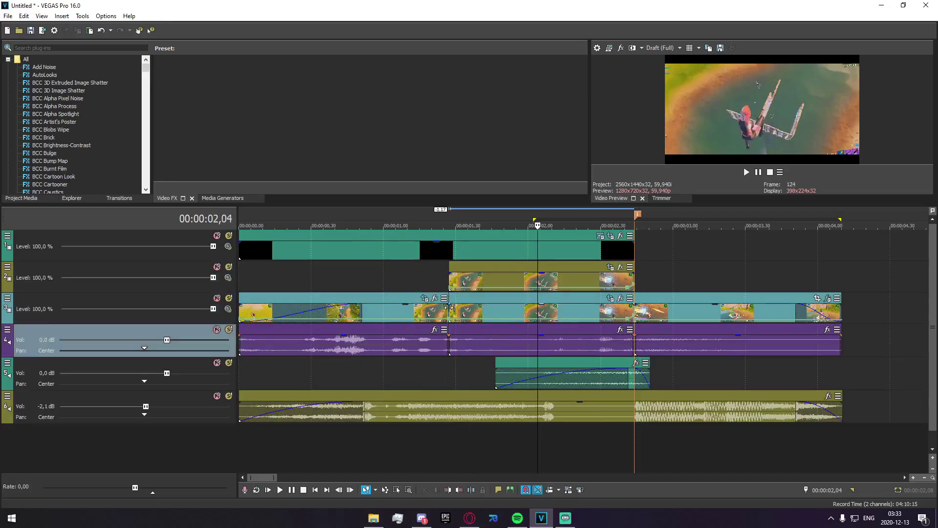
{"action": "left_click_drag", "start_coordinate": [446, 311], "coordinate": [424, 310]}
Step: Undo the trim, the clip copy and the gameplay split made at 00:00:01,27
{"action": "key", "text": "ctrl+z"}
{"action": "key", "text": "ctrl+z"}
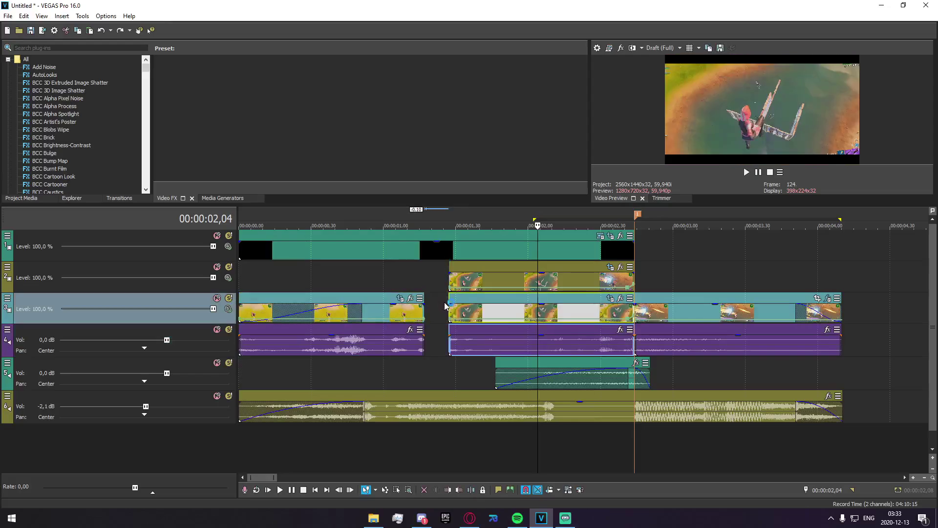
{"action": "left_click", "coordinate": [431, 313]}
{"action": "key", "text": "ctrl+z"}
{"action": "key", "text": "ctrl+z"}
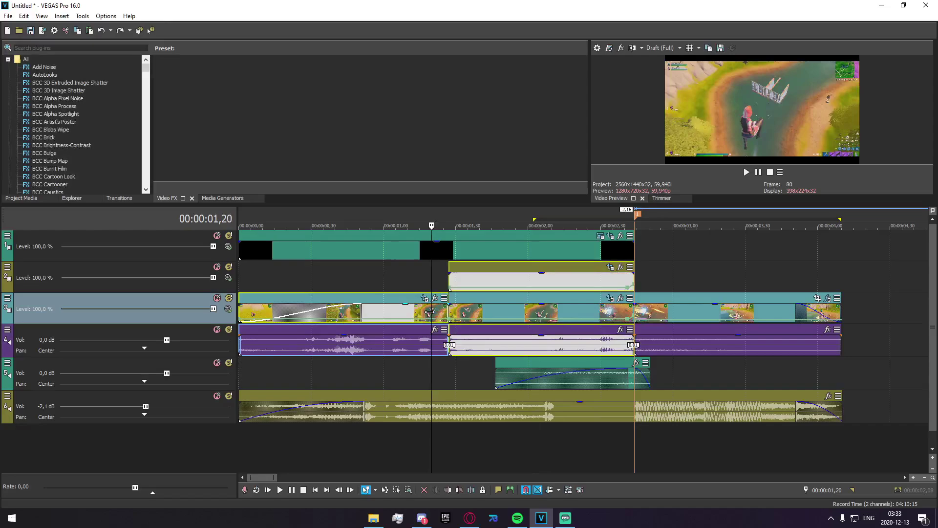
{"action": "left_click", "coordinate": [417, 315]}
{"action": "left_click", "coordinate": [403, 314]}
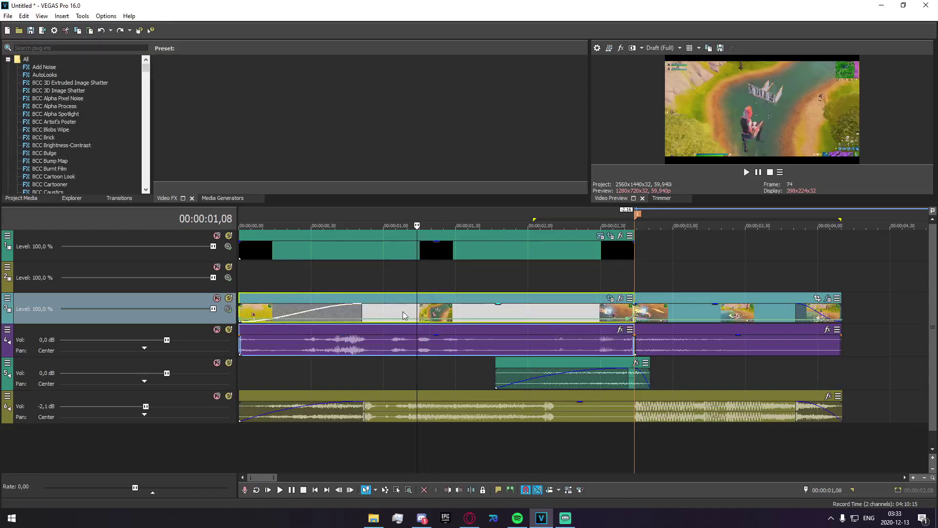
Step: Split the gameplay clip a few frames after 00:00:01,00
{"action": "left_click", "coordinate": [408, 314]}
{"action": "left_click", "coordinate": [398, 314]}
{"action": "key", "text": "s"}
Step: Copy the split clip leading up to the beat drop onto the empty video track and delete the duplicated audio
{"action": "left_click_drag", "start_coordinate": [443, 313], "coordinate": [446, 294]}
{"action": "left_click", "coordinate": [451, 284]}
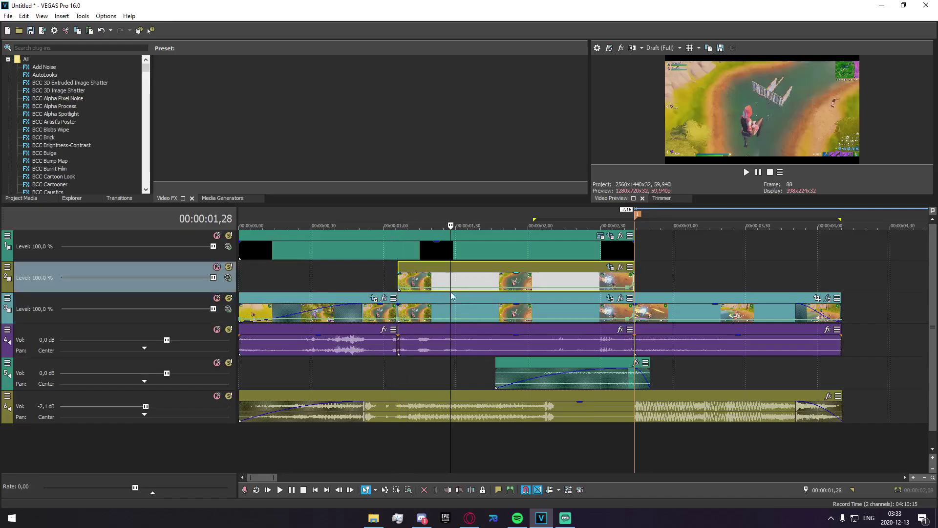
{"action": "left_click", "coordinate": [468, 344]}
{"action": "key", "text": "Delete"}
{"action": "left_click", "coordinate": [405, 366]}
{"action": "left_click", "coordinate": [388, 366]}
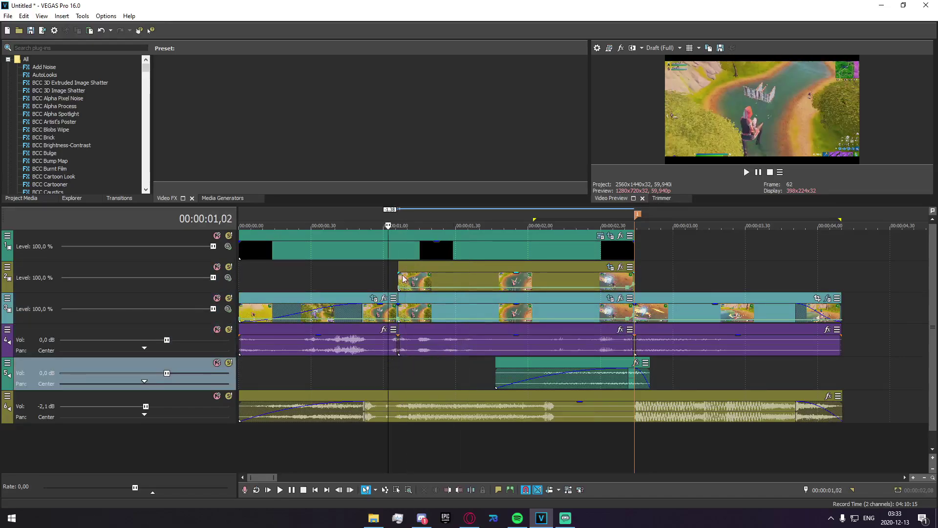
Step: Crossfade from the lower gameplay clip to its upper copy over 00:00:00,22, deleting the remaining lower footage up to the beat drop
{"action": "left_click_drag", "start_coordinate": [396, 273], "coordinate": [452, 297]}
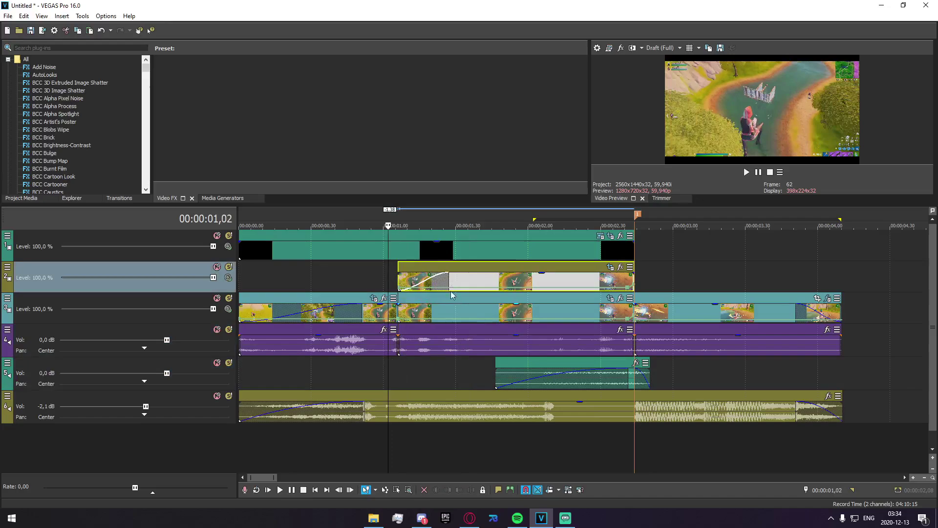
{"action": "left_click", "coordinate": [450, 309]}
{"action": "key", "text": "s"}
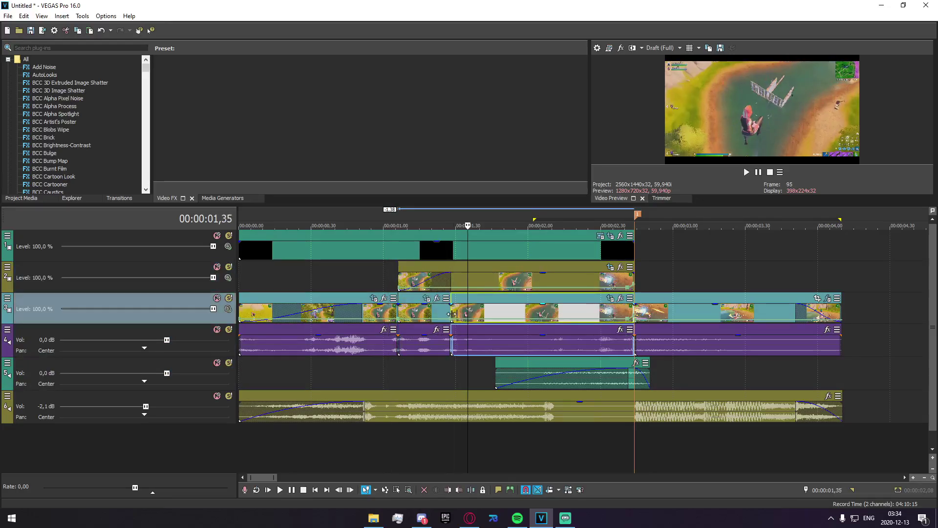
{"action": "key", "text": "Delete"}
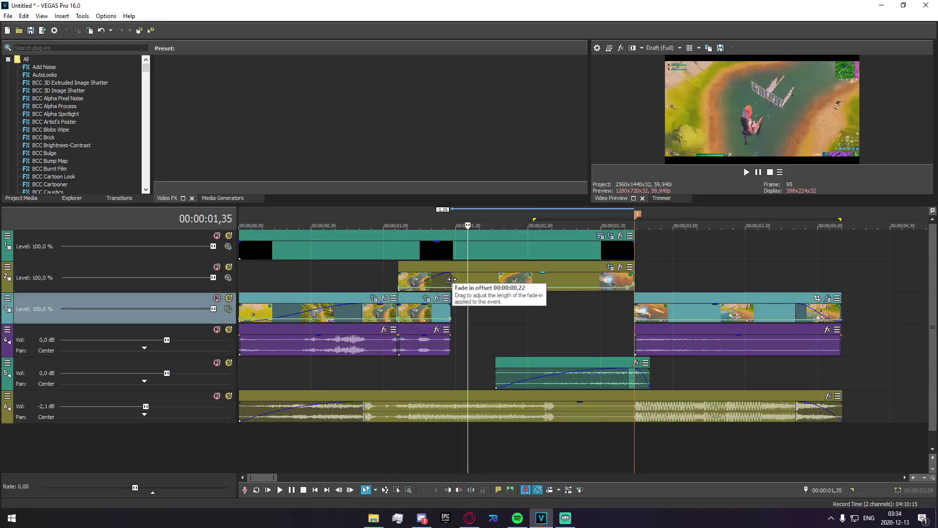
{"action": "left_click_drag", "start_coordinate": [446, 297], "coordinate": [405, 315]}
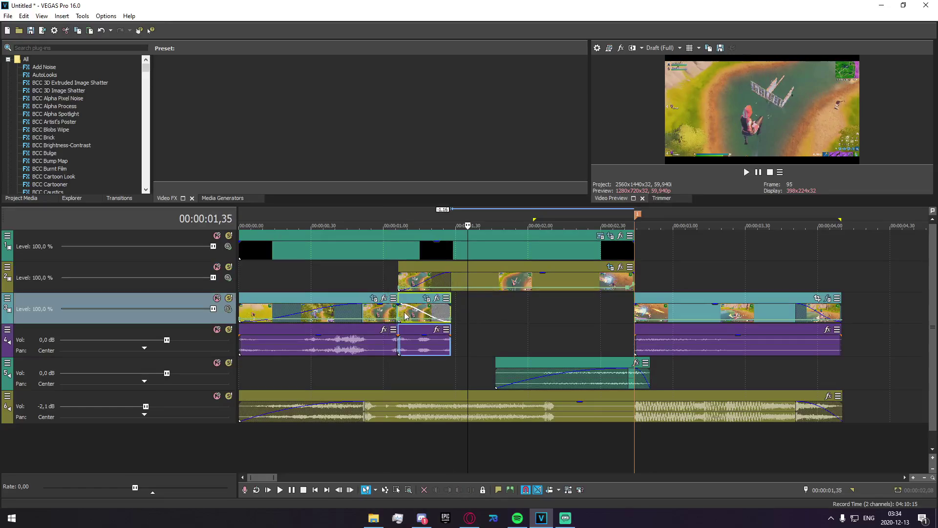
Step: Play the crossfade from 00:00:00,57
{"action": "left_click", "coordinate": [377, 275]}
{"action": "key", "text": "space"}
{"action": "key", "text": "space"}
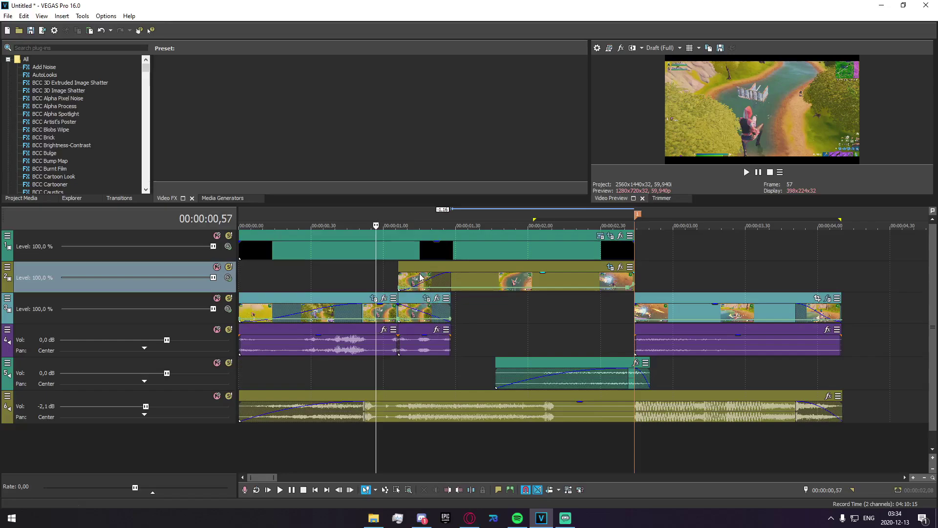
{"action": "key", "text": "space"}
{"action": "key", "text": "space"}
{"action": "left_click", "coordinate": [477, 284]}
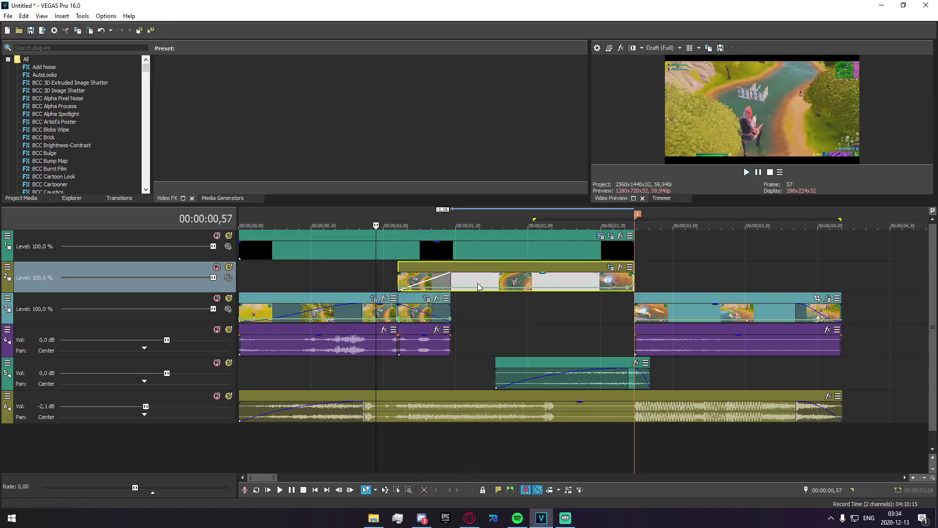
{"action": "left_click", "coordinate": [621, 267]}
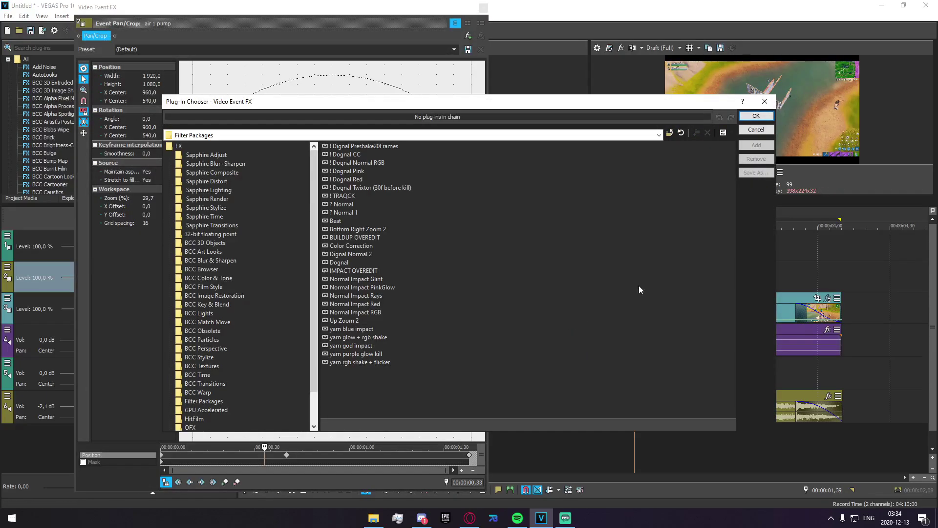
{"action": "left_click", "coordinate": [764, 101]}
{"action": "left_click", "coordinate": [482, 7]}
Step: Find Magic Bullet Looks and apply it to the upper gameplay clip with the Purple aberration look
{"action": "left_click", "coordinate": [45, 48]}
{"action": "type", "text": "magic bullet"}
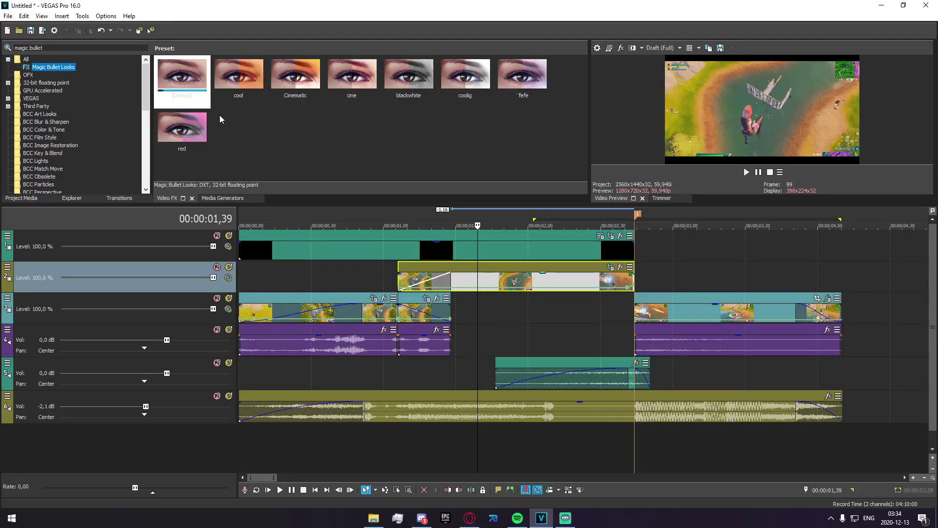
{"action": "left_click_drag", "start_coordinate": [201, 86], "coordinate": [502, 280]}
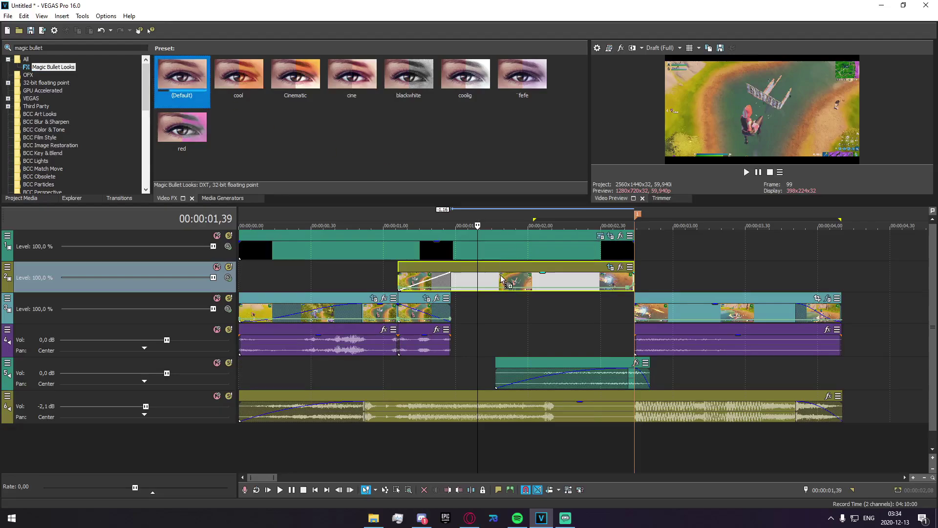
{"action": "left_click", "coordinate": [89, 75]}
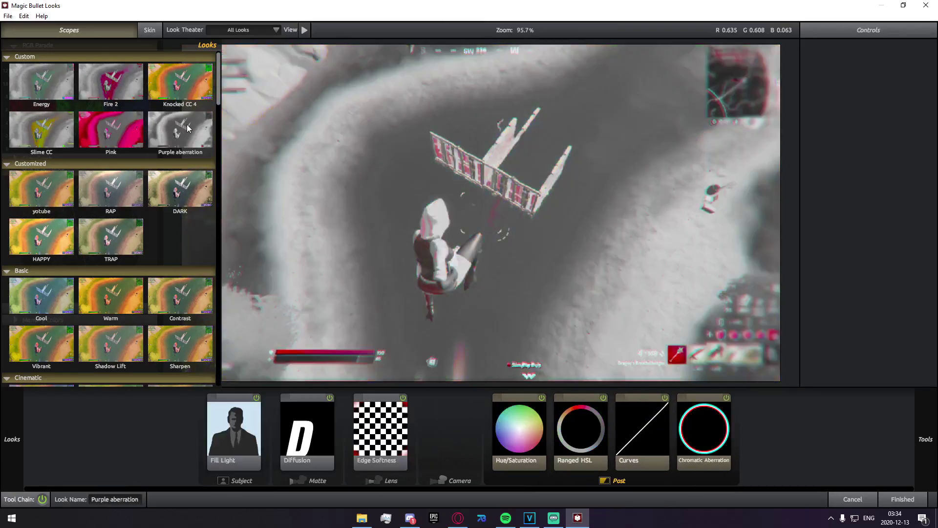
{"action": "left_click", "coordinate": [188, 126]}
{"action": "left_click", "coordinate": [902, 499]}
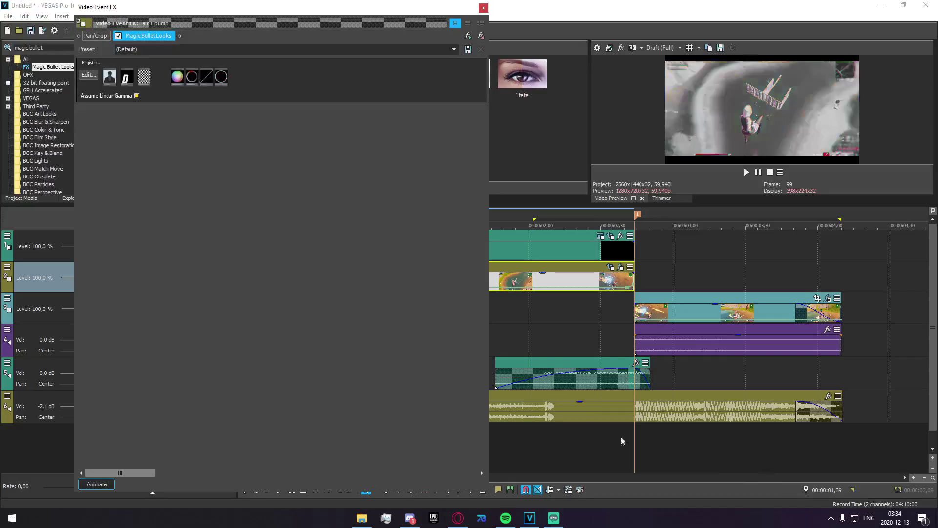
{"action": "left_click", "coordinate": [484, 8]}
Step: Play the recoloured upper clip from 00:00:01,00 and stop at 00:00:01,55
{"action": "left_click", "coordinate": [383, 276]}
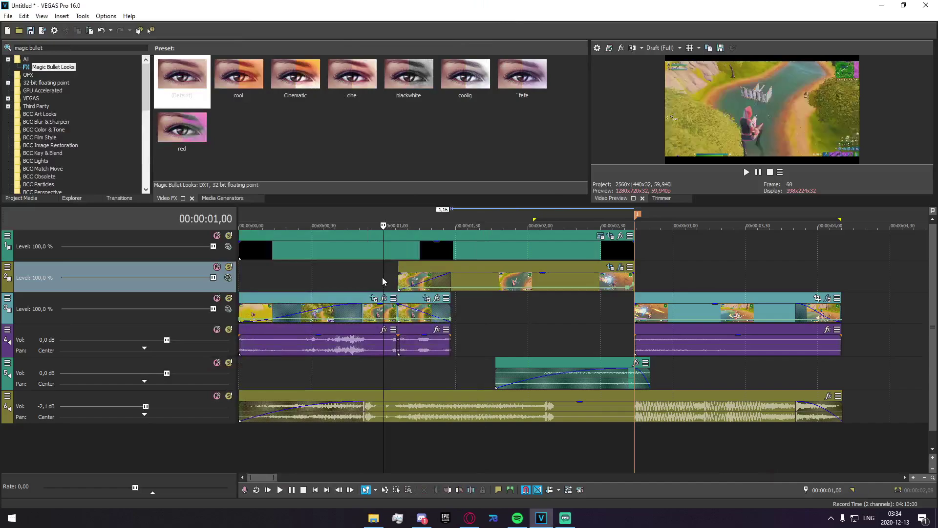
{"action": "key", "text": "space"}
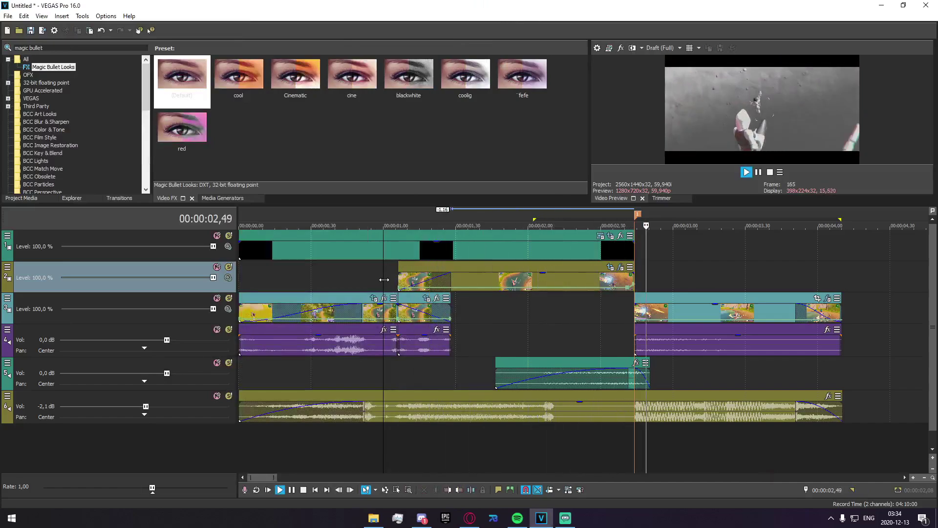
{"action": "left_click", "coordinate": [384, 280]}
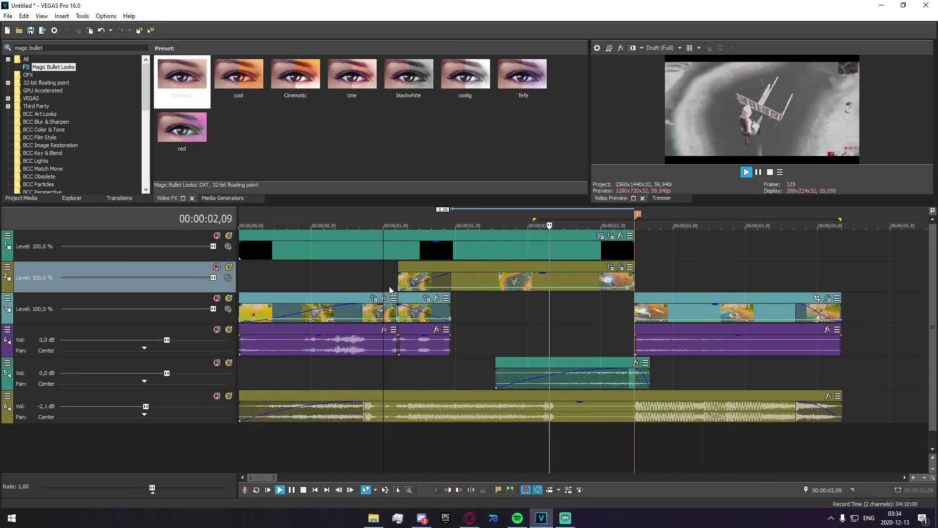
{"action": "key", "text": "space"}
{"action": "scroll", "coordinate": [397, 351], "scroll_direction": "down", "scroll_amount": 2}
{"action": "left_click", "coordinate": [412, 327]}
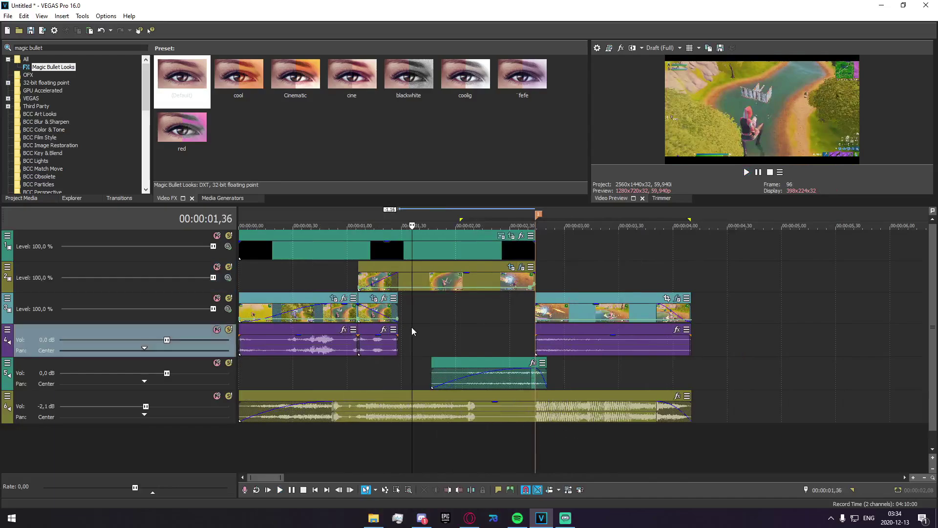
{"action": "key", "text": "space"}
{"action": "left_click", "coordinate": [447, 315]}
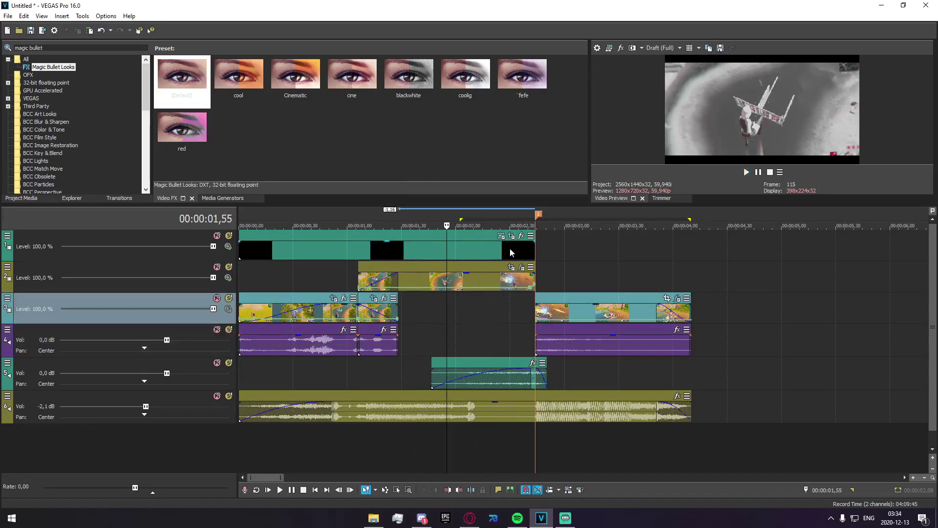
Step: Remove the Magic Bullet Looks effect from the upper gameplay clip
{"action": "left_click", "coordinate": [519, 266]}
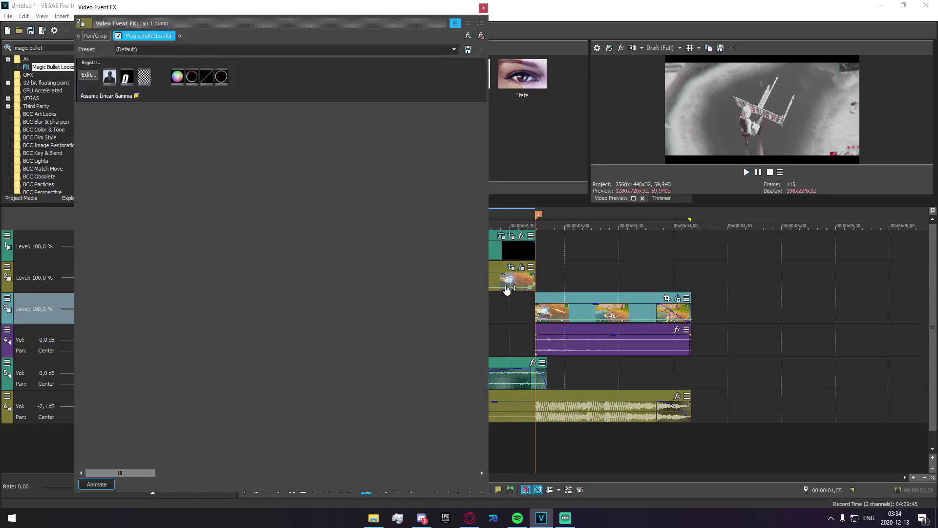
{"action": "left_click", "coordinate": [482, 37]}
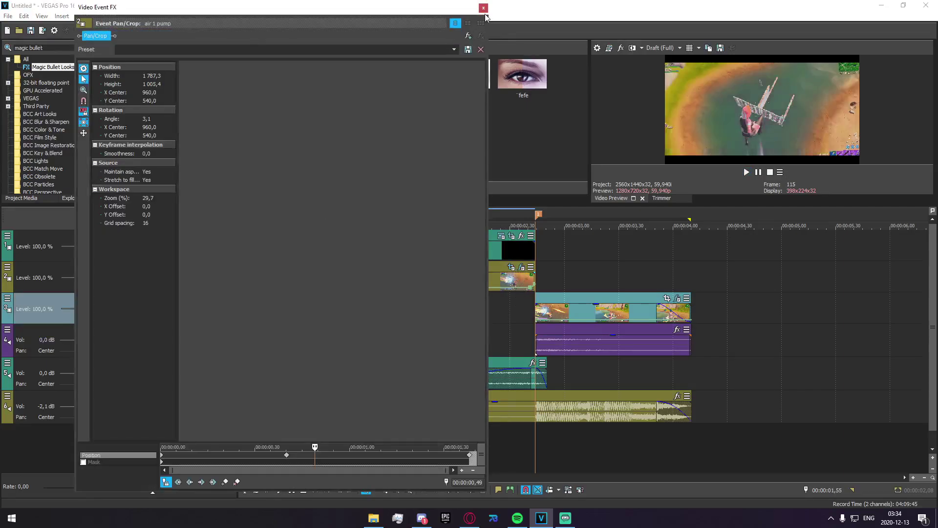
{"action": "left_click", "coordinate": [484, 8]}
Step: Apply the BUILDUP OVEREDIT filter package to the upper gameplay clip
{"action": "left_click", "coordinate": [525, 267]}
{"action": "left_click", "coordinate": [522, 267]}
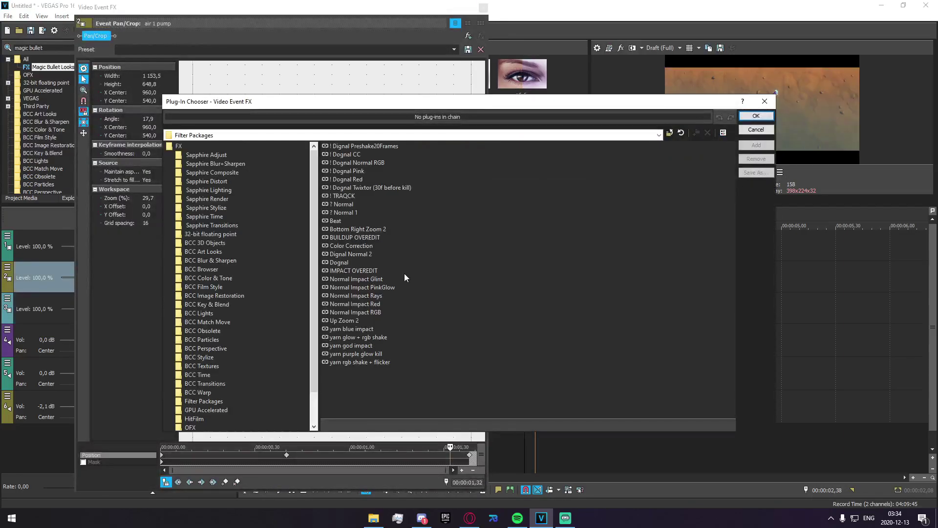
{"action": "left_click", "coordinate": [370, 238]}
{"action": "left_click", "coordinate": [756, 145]}
{"action": "left_click", "coordinate": [756, 116]}
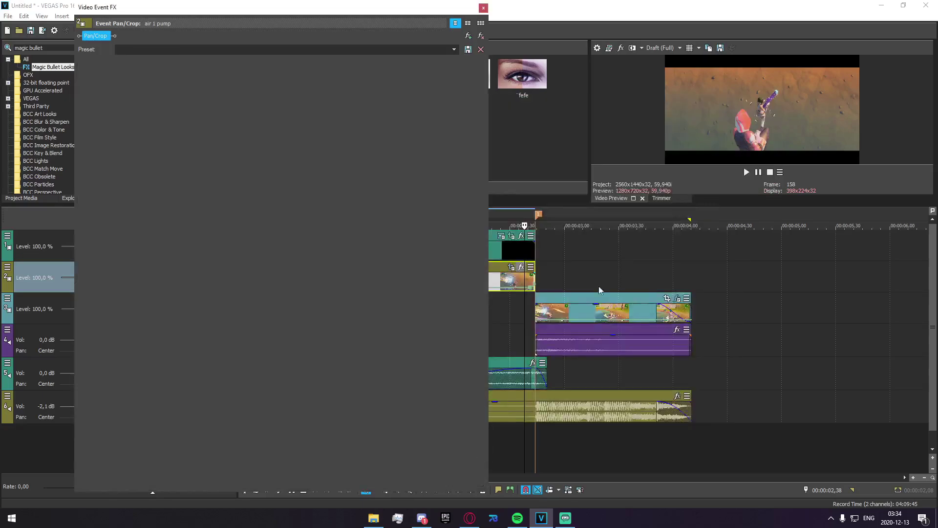
{"action": "left_click", "coordinate": [530, 320]}
{"action": "left_click_drag", "start_coordinate": [418, 397], "coordinate": [417, 260]}
{"action": "left_click", "coordinate": [484, 8]}
Step: Play the buildup effects on the upper clip from 00:00:02,10
{"action": "left_click", "coordinate": [473, 307]}
{"action": "key", "text": "space"}
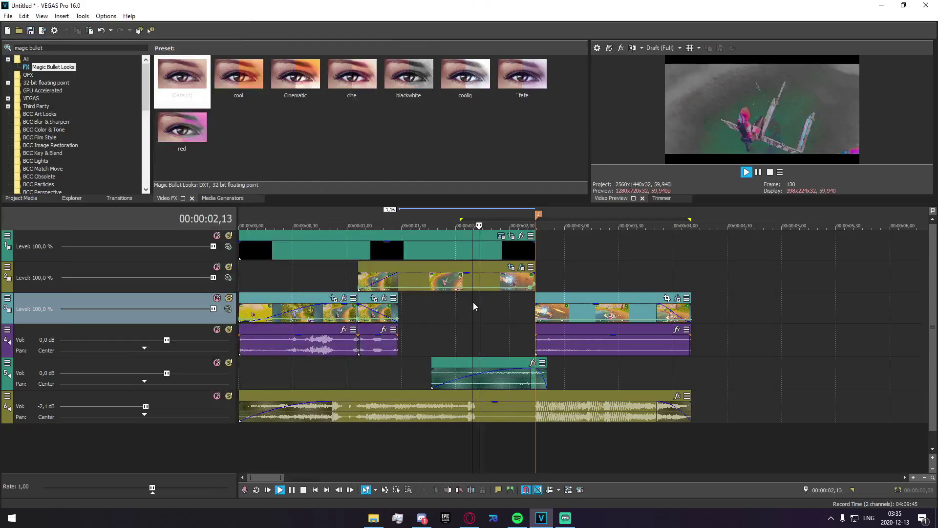
{"action": "key", "text": "space"}
Step: Open the amplitude of the upper clip's last S_Shake effect, preset god y shaketra, at 00:00:02,44
{"action": "left_click", "coordinate": [501, 317]}
{"action": "left_click", "coordinate": [522, 267]}
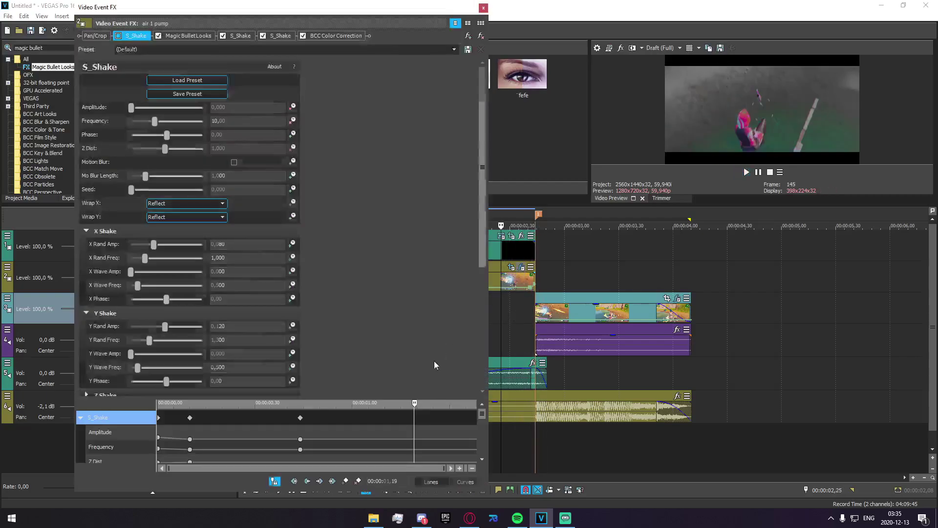
{"action": "left_click_drag", "start_coordinate": [438, 328], "coordinate": [529, 335]}
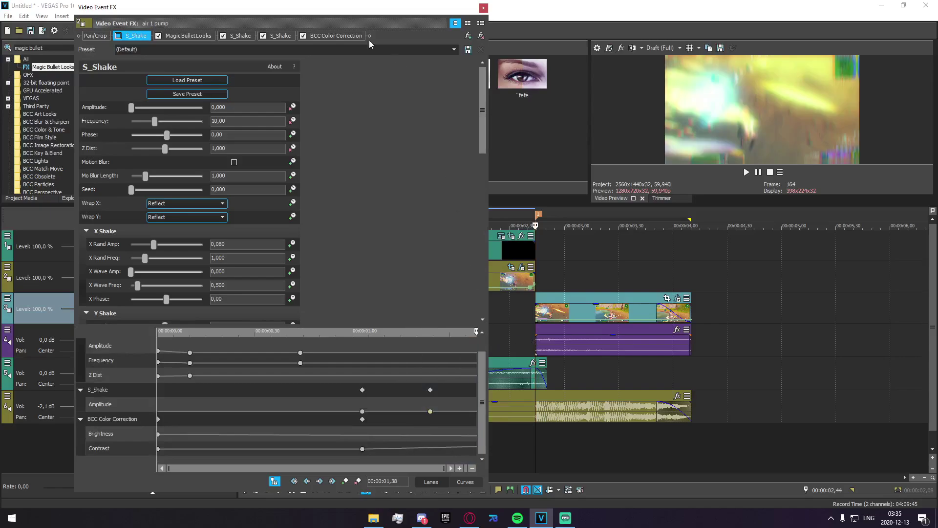
{"action": "left_click", "coordinate": [268, 36]}
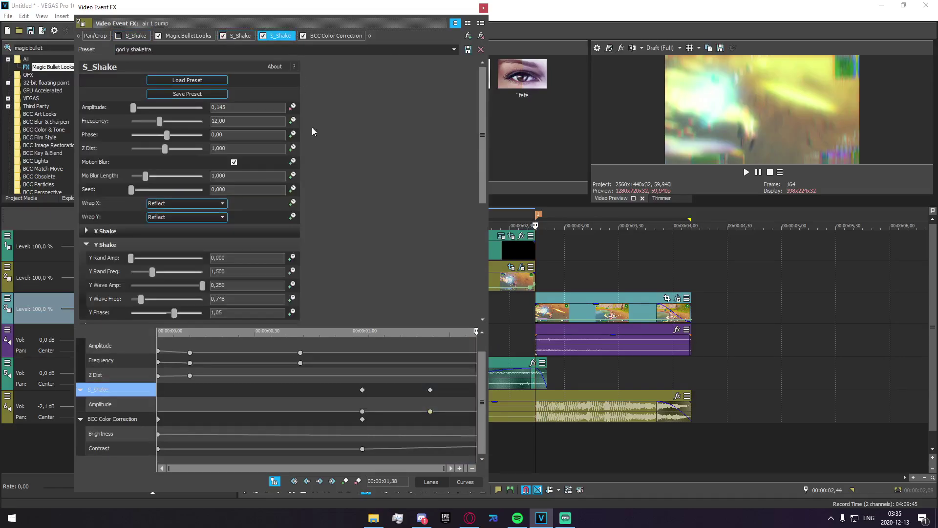
{"action": "left_click_drag", "start_coordinate": [236, 107], "coordinate": [219, 108]}
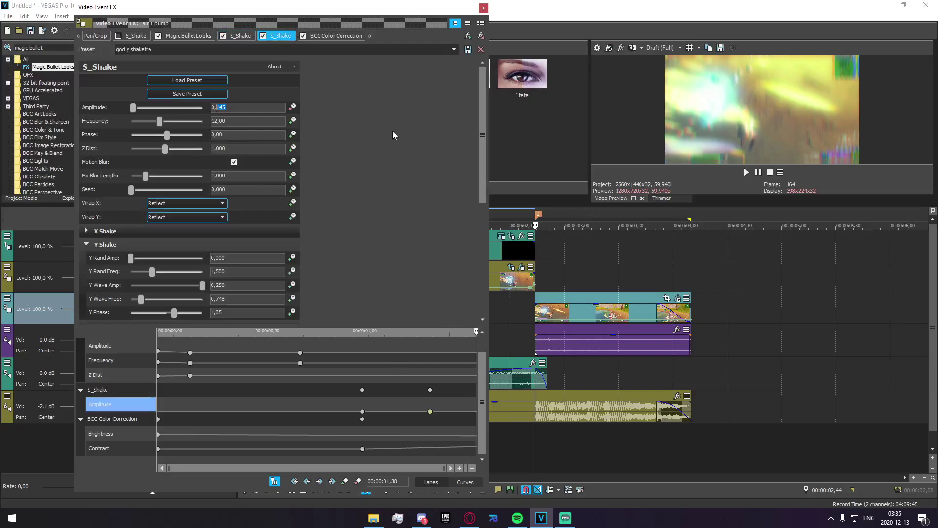
{"action": "left_click", "coordinate": [482, 8]}
Step: Move the last S_Shake effect's amplitude keyframes earlier so the second one falls just before 00:00:01,04 in the effect timeline
{"action": "key", "text": "space"}
{"action": "left_click", "coordinate": [474, 307]}
{"action": "key", "text": "space"}
{"action": "left_click", "coordinate": [522, 268]}
{"action": "left_click_drag", "start_coordinate": [483, 420], "coordinate": [482, 471]}
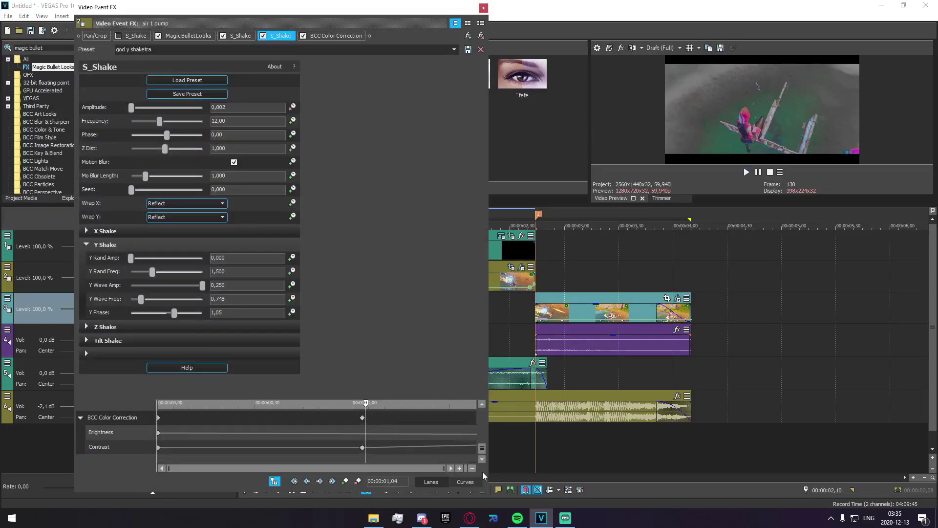
{"action": "left_click_drag", "start_coordinate": [435, 398], "coordinate": [433, 319]}
{"action": "left_click_drag", "start_coordinate": [430, 405], "coordinate": [330, 404]}
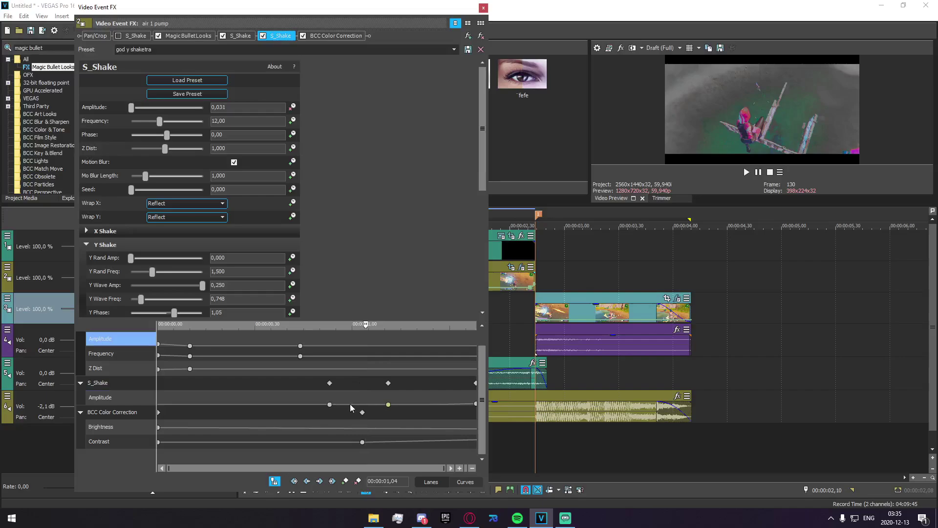
{"action": "left_click", "coordinate": [364, 405]}
{"action": "left_click_drag", "start_coordinate": [388, 405], "coordinate": [362, 405]}
{"action": "left_click", "coordinate": [483, 11]}
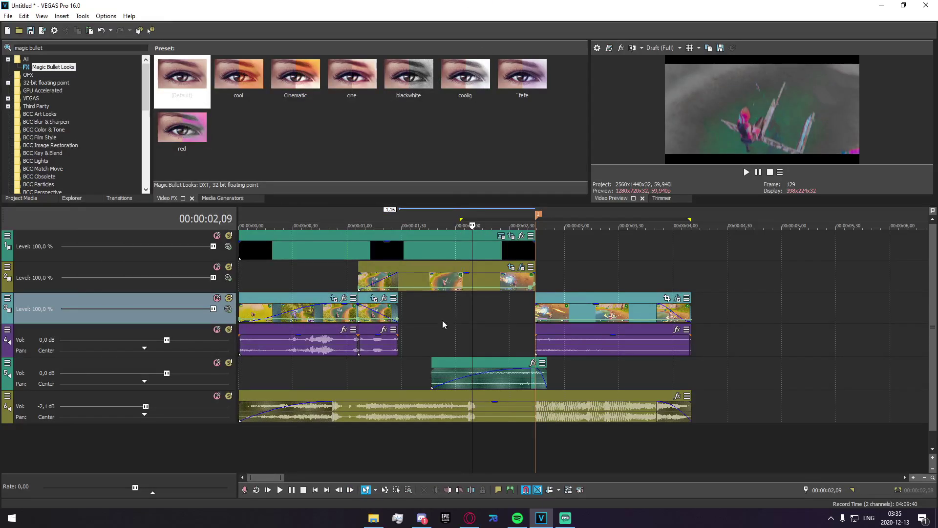
Step: Play the montage through the buildup and drop to review the retimed shake
{"action": "left_click", "coordinate": [442, 321]}
{"action": "left_click_drag", "start_coordinate": [706, 274], "coordinate": [91, 251]}
{"action": "left_click", "coordinate": [410, 264]}
{"action": "key", "text": "space"}
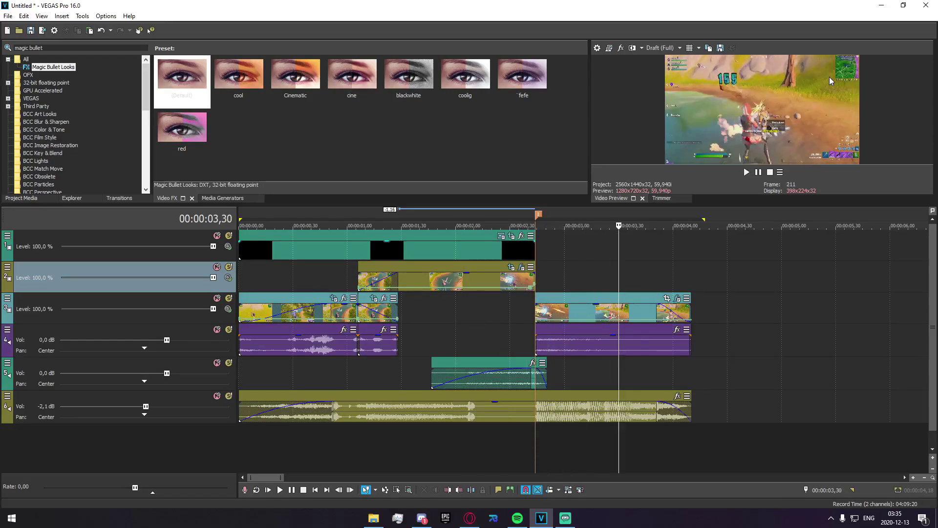
{"action": "key", "text": "o"}
{"action": "key", "text": "space"}
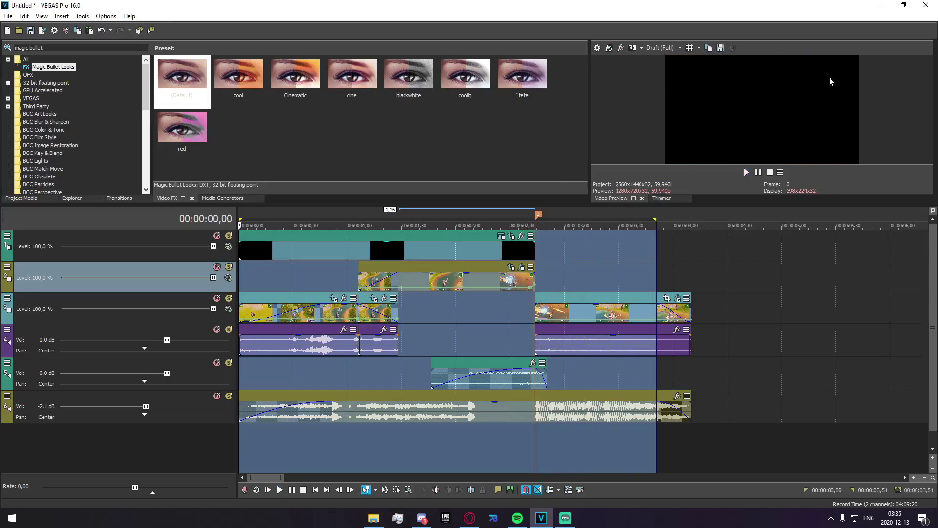
Step: Insert a new video track and place it directly below the letterbox track
{"action": "left_click", "coordinate": [465, 309]}
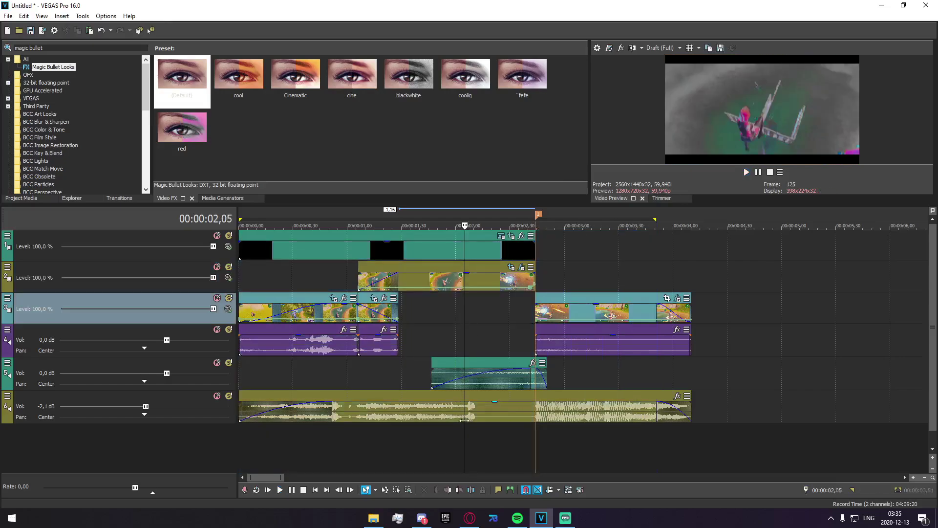
{"action": "right_click", "coordinate": [409, 452]}
{"action": "left_click", "coordinate": [424, 477]}
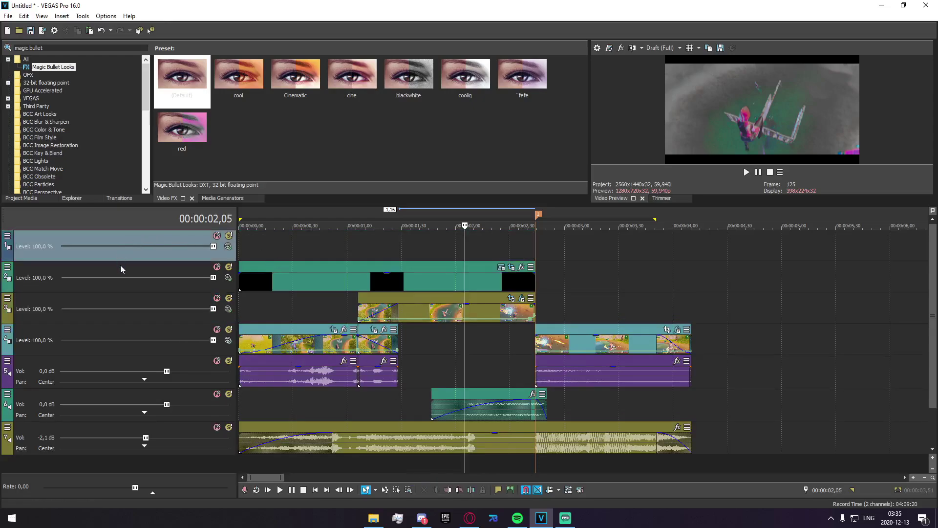
{"action": "left_click_drag", "start_coordinate": [120, 265], "coordinate": [127, 233]}
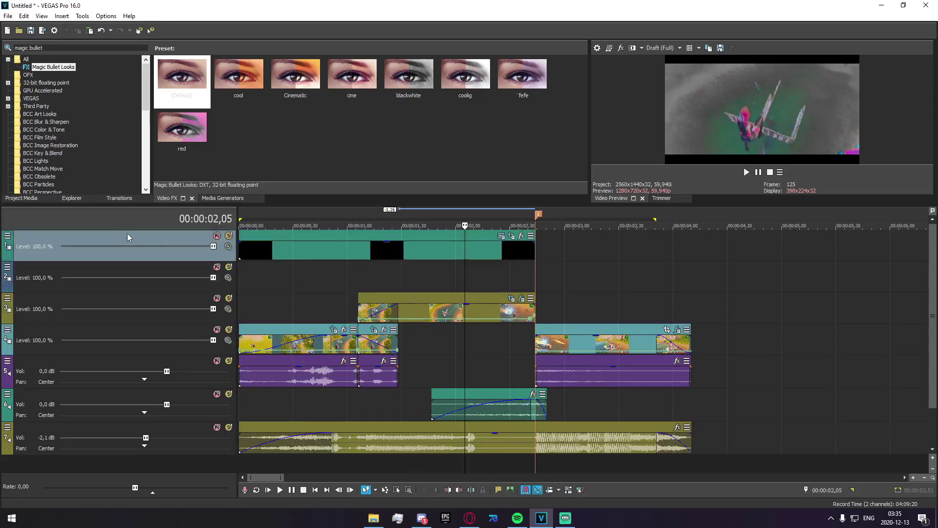
Step: Copy the buildup gameplay clip onto the empty video track at the same timeline position
{"action": "left_click", "coordinate": [429, 314]}
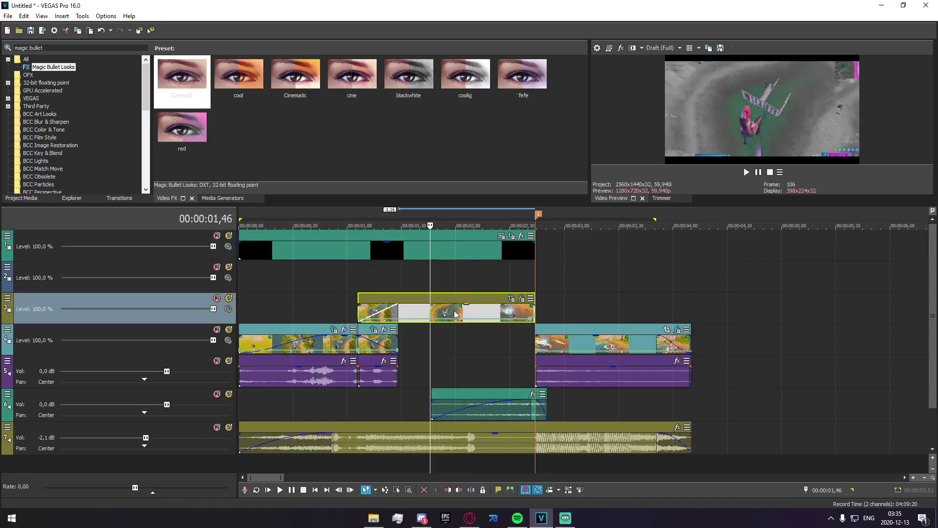
{"action": "left_click_drag", "start_coordinate": [423, 312], "coordinate": [442, 286]}
{"action": "left_click", "coordinate": [442, 286]}
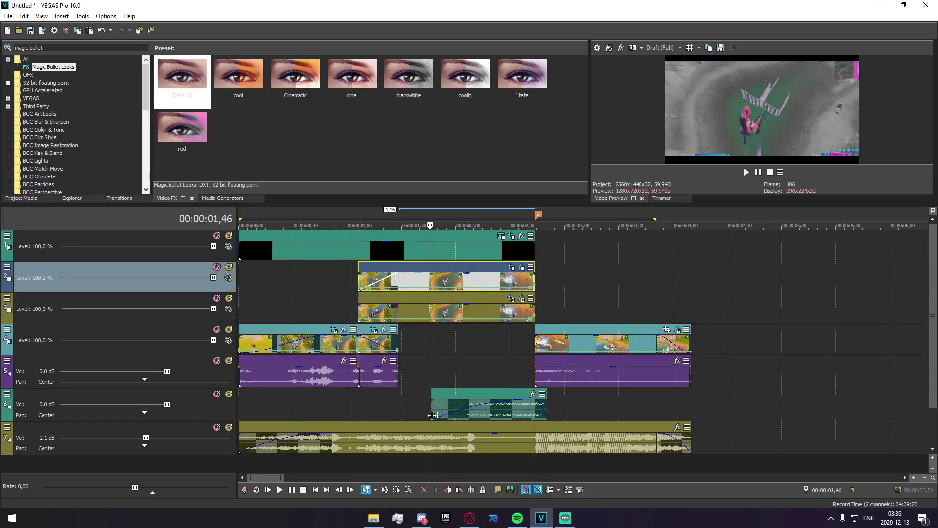
Step: Split the copied clip at 00:00:01,46, delete its earlier part, and give the remaining piece a short fade-in
{"action": "key", "text": "s"}
{"action": "left_click", "coordinate": [407, 282]}
{"action": "key", "text": "Delete"}
{"action": "left_click_drag", "start_coordinate": [432, 273], "coordinate": [458, 276]}
{"action": "left_click", "coordinate": [438, 280]}
{"action": "left_click", "coordinate": [432, 281]}
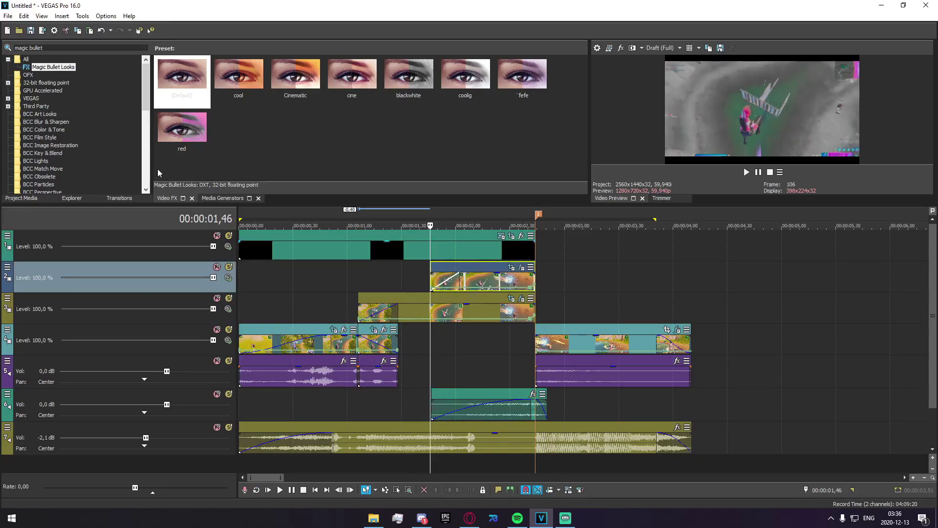
Step: Find the S_Glow effect and apply its default preset to the trimmed clip copy
{"action": "triple_click", "coordinate": [62, 45]}
{"action": "type", "text": "glow"}
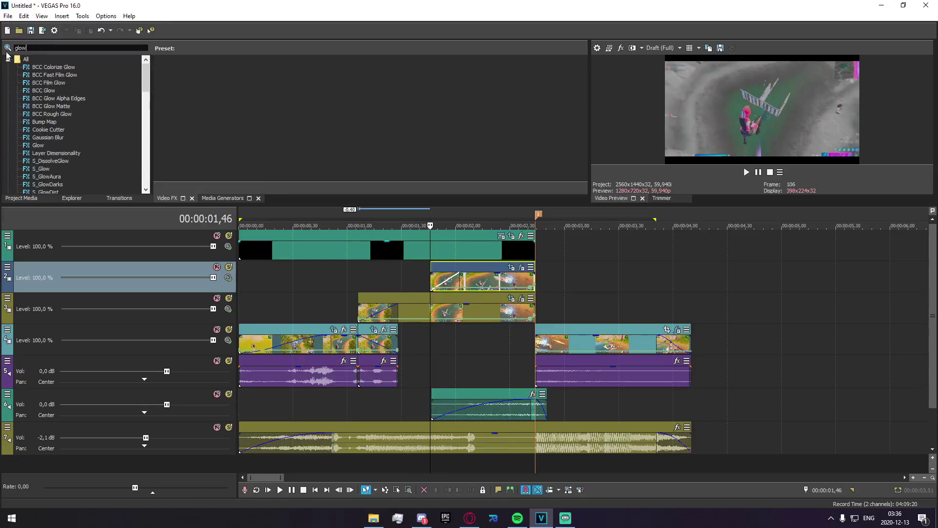
{"action": "scroll", "coordinate": [49, 142], "scroll_direction": "down", "scroll_amount": 3}
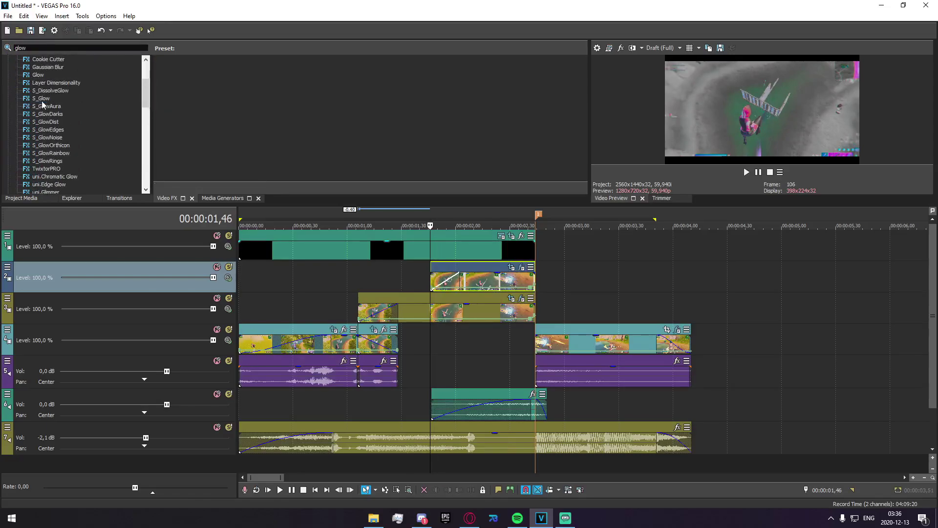
{"action": "left_click", "coordinate": [42, 99]}
{"action": "left_click_drag", "start_coordinate": [188, 81], "coordinate": [436, 258]}
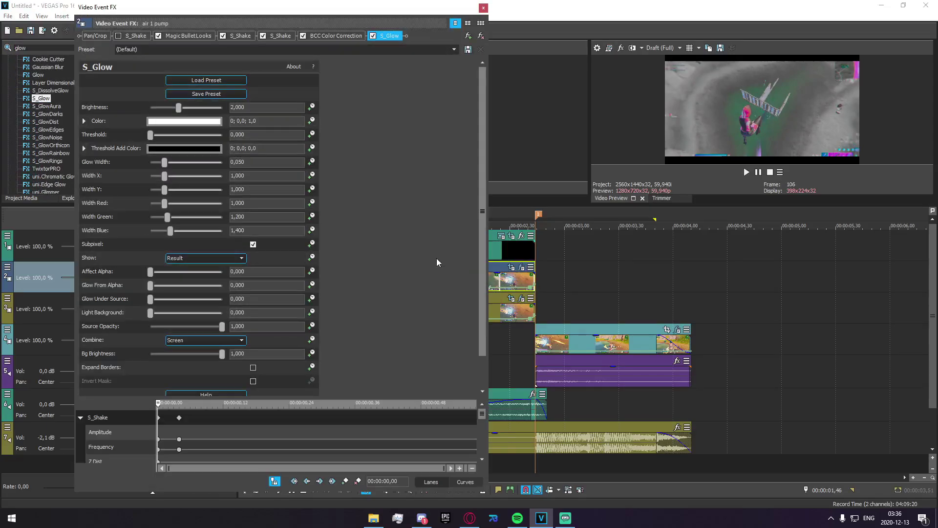
Step: Set the S_Glow color to red, HSV 0; 0,89; 0,93, and preview the clip
{"action": "left_click", "coordinate": [205, 118]}
{"action": "left_click", "coordinate": [190, 151]}
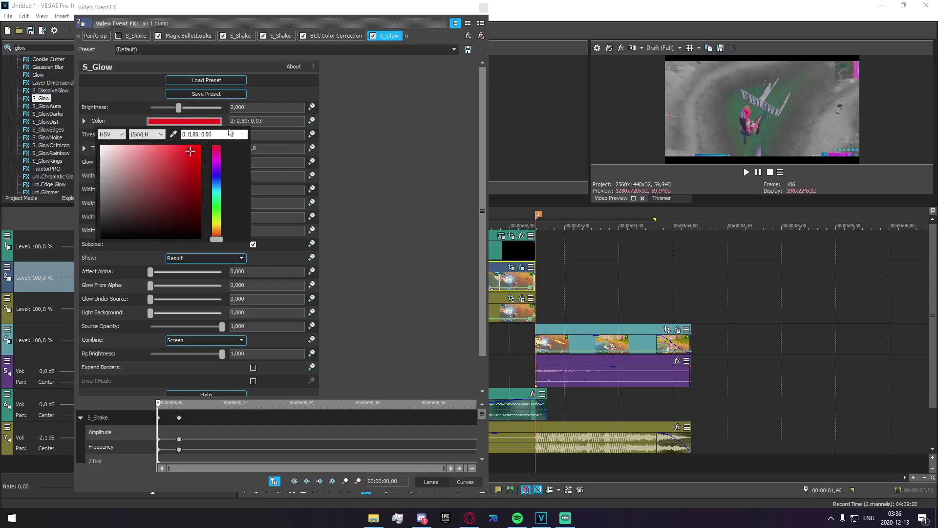
{"action": "left_click", "coordinate": [348, 115]}
{"action": "left_click", "coordinate": [483, 7]}
{"action": "key", "text": "space"}
{"action": "key", "text": "space"}
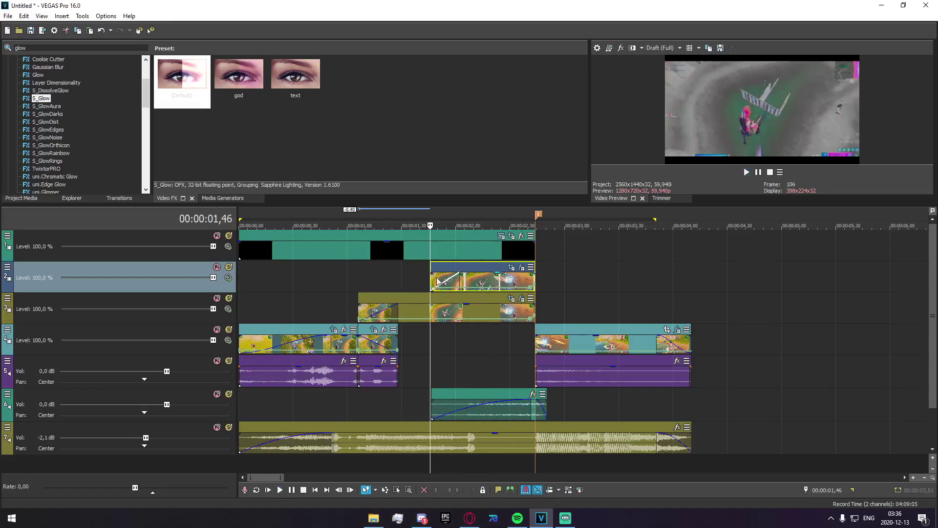
Step: Enable the mask in the copied clip's Pan/Crop and draw a small oval around the distant enemy player
{"action": "left_click", "coordinate": [511, 267]}
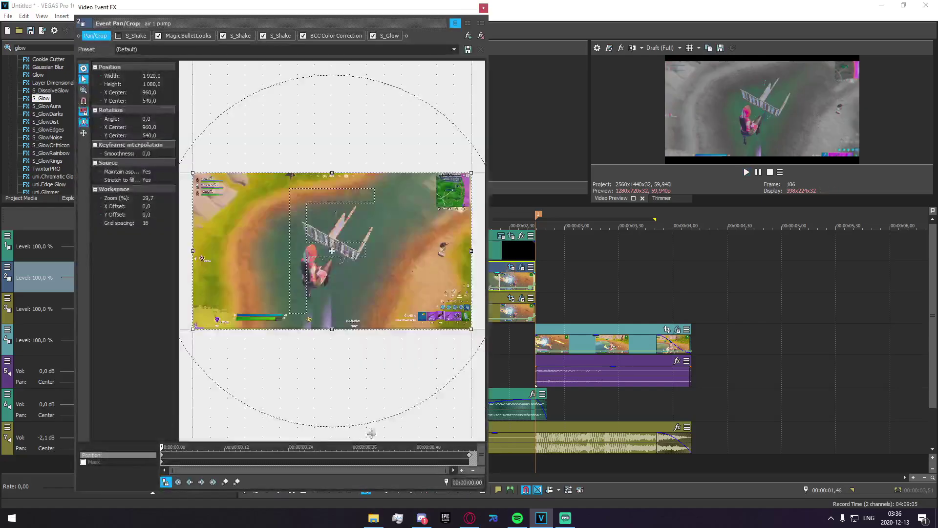
{"action": "left_click", "coordinate": [83, 462]}
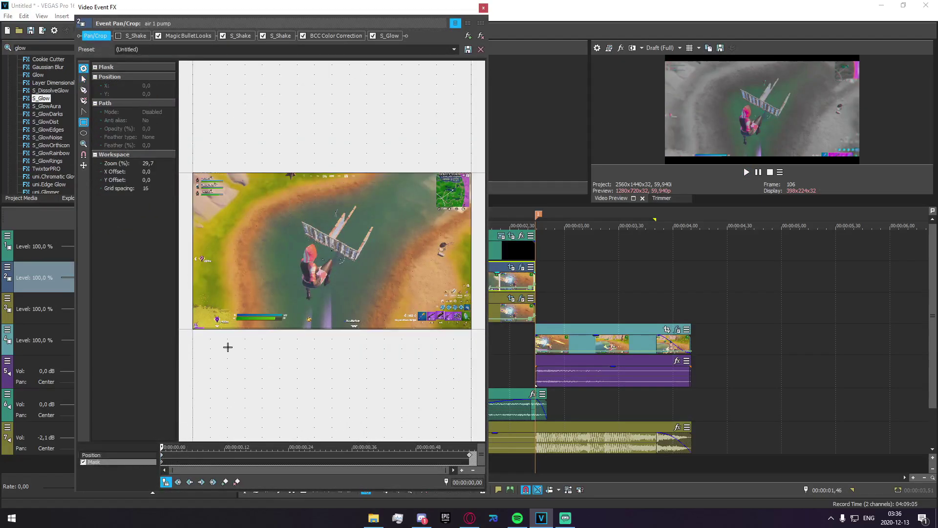
{"action": "scroll", "coordinate": [228, 347], "scroll_direction": "up", "scroll_amount": 5}
{"action": "scroll", "coordinate": [233, 312], "scroll_direction": "up", "scroll_amount": 3}
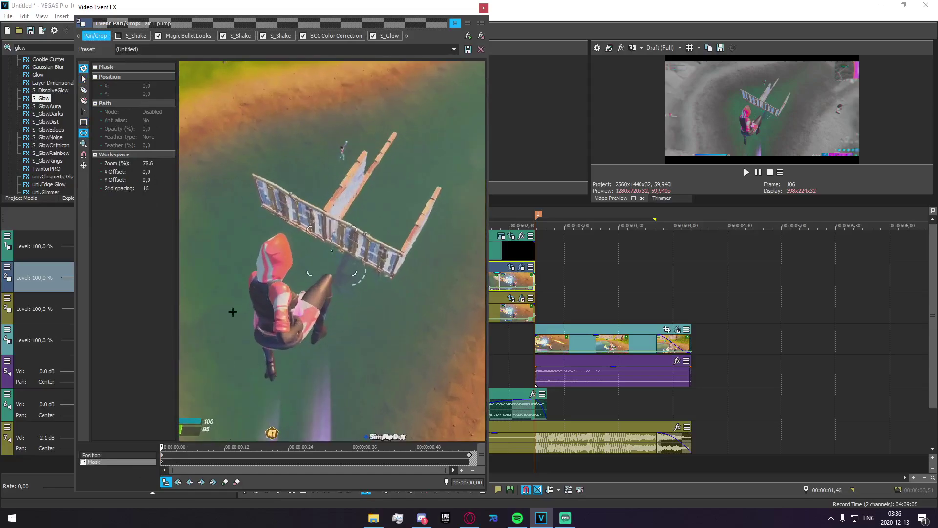
{"action": "left_click_drag", "start_coordinate": [339, 138], "coordinate": [357, 167]}
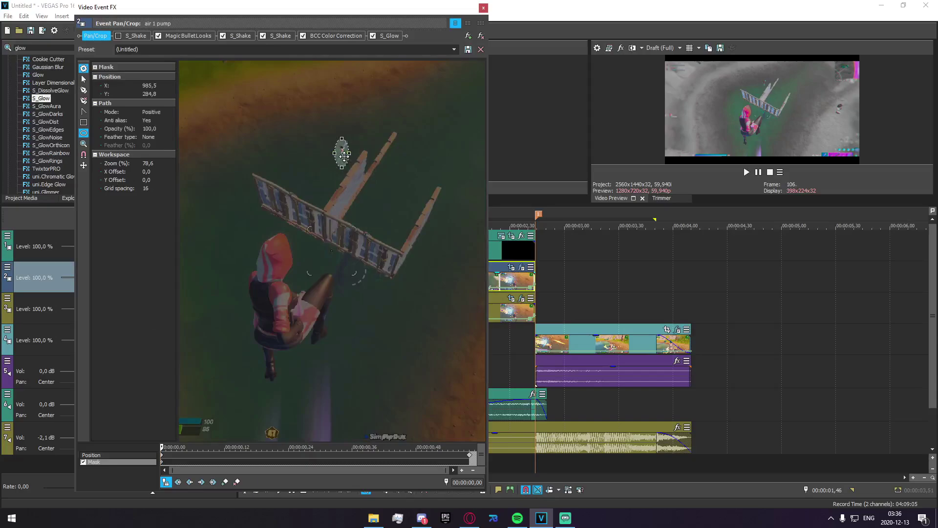
Step: Feather the oval mask on both sides by 15% and extend it slightly downward over the enemy
{"action": "left_click", "coordinate": [149, 138]}
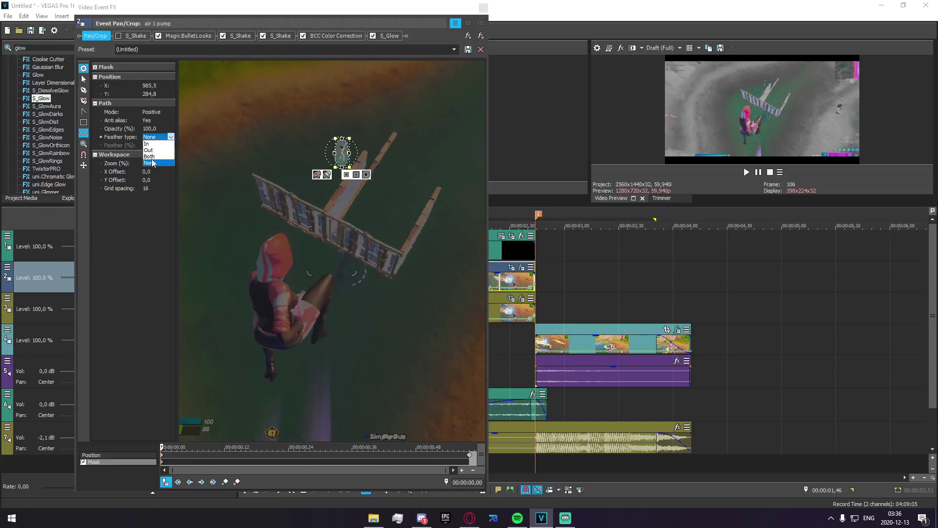
{"action": "left_click", "coordinate": [155, 155]}
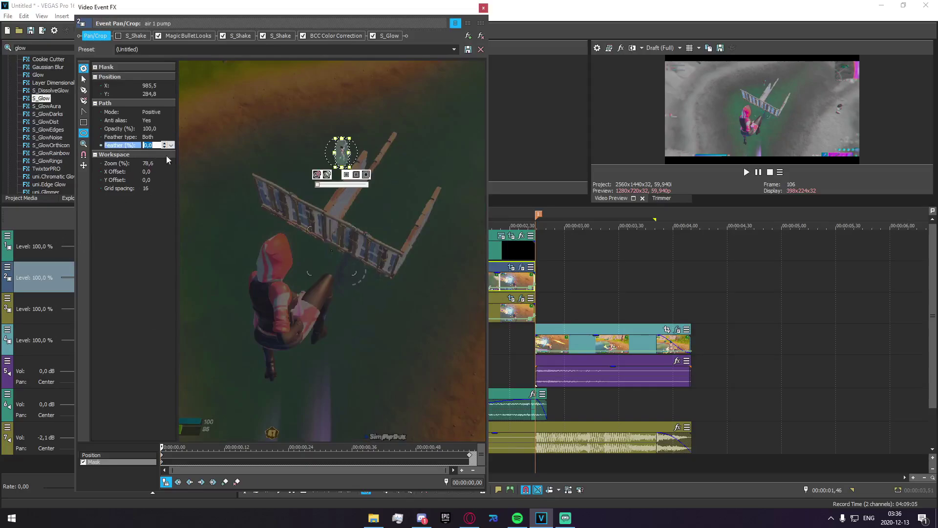
{"action": "key", "text": "Return"}
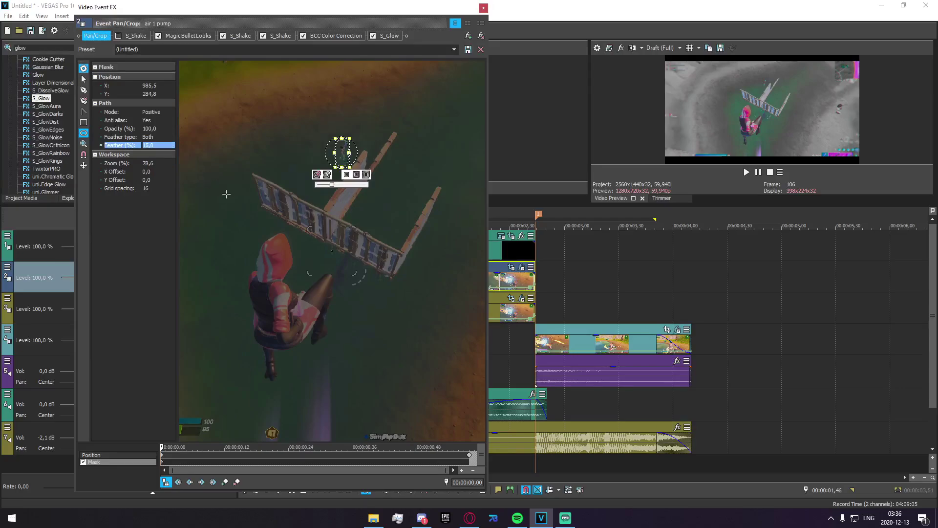
{"action": "left_click_drag", "start_coordinate": [342, 167], "coordinate": [345, 154]}
{"action": "left_click", "coordinate": [345, 154]}
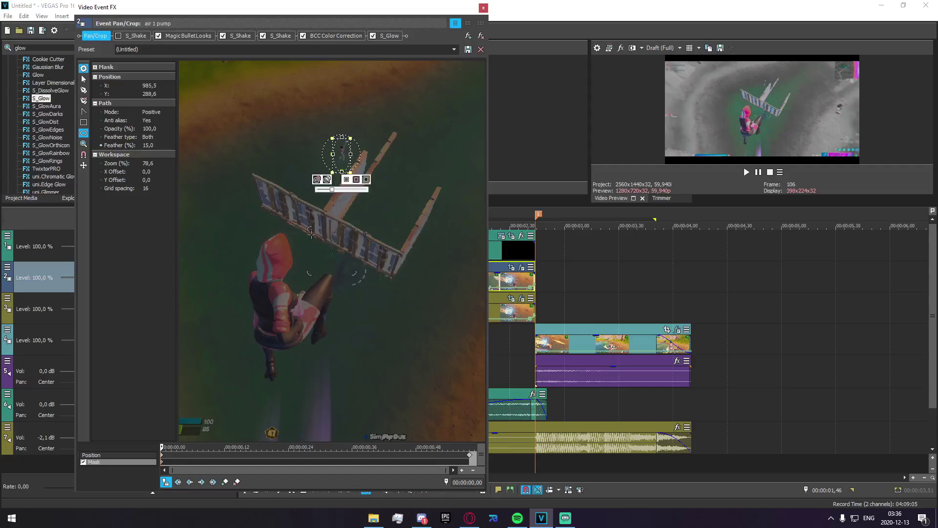
Step: Keyframe the mask every three frames to follow the enemy, reaching X 957,5, Y 303,9 at 00:00:00,09
{"action": "key", "text": "Right"}
{"action": "key", "text": "Right"}
{"action": "key", "text": "Right"}
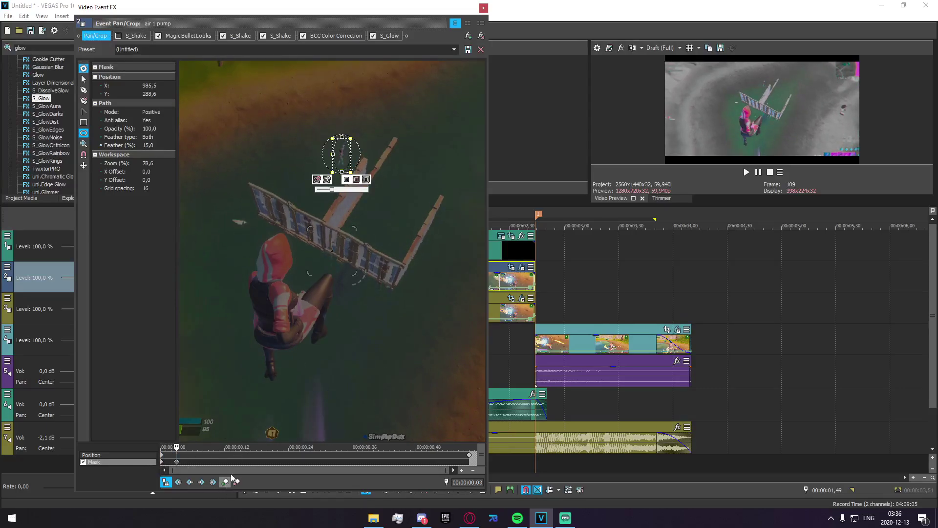
{"action": "left_click_drag", "start_coordinate": [338, 155], "coordinate": [328, 156]}
{"action": "key", "text": "Right"}
{"action": "key", "text": "Right"}
{"action": "key", "text": "Right"}
{"action": "key", "text": "Right"}
{"action": "key", "text": "Right"}
{"action": "key", "text": "Right"}
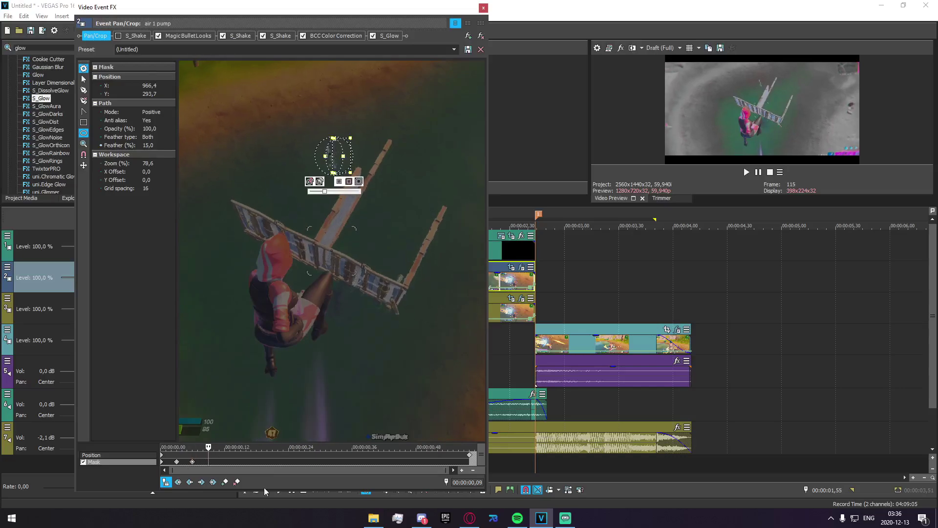
{"action": "left_click_drag", "start_coordinate": [332, 154], "coordinate": [329, 156]}
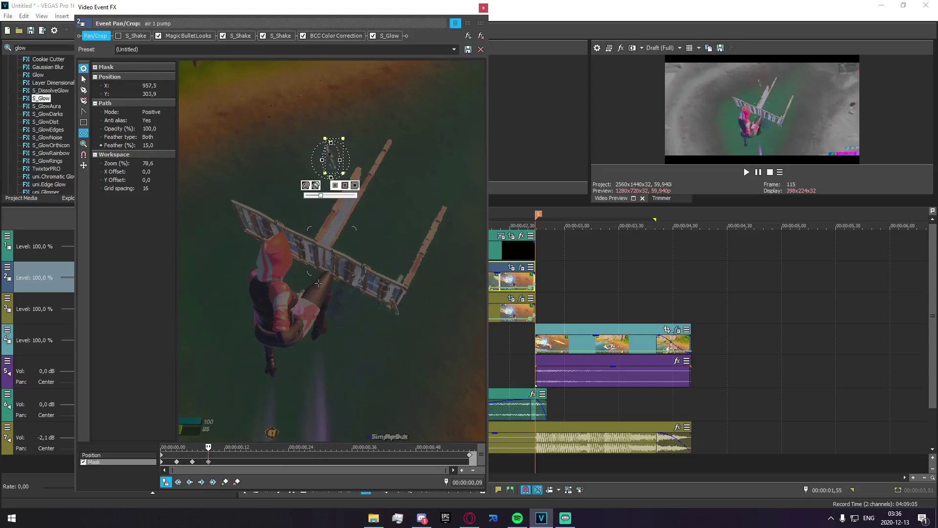
Step: Keyframe the mask onto the enemy at X 949,8, Y 312,8 on 00:00:00,12 and X 944,7, Y 329,4 on 00:00:00,15
{"action": "key", "text": "Right"}
{"action": "key", "text": "Right"}
{"action": "key", "text": "Right"}
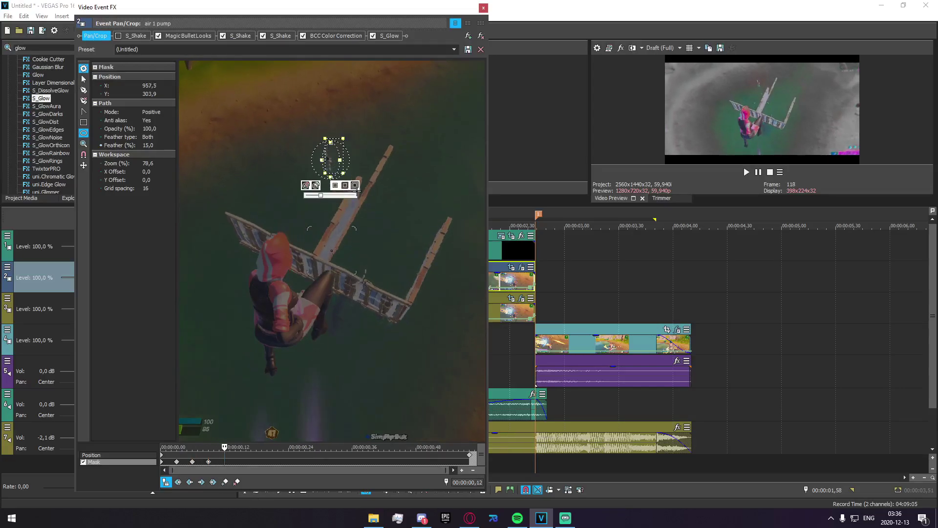
{"action": "left_click_drag", "start_coordinate": [334, 159], "coordinate": [332, 162]}
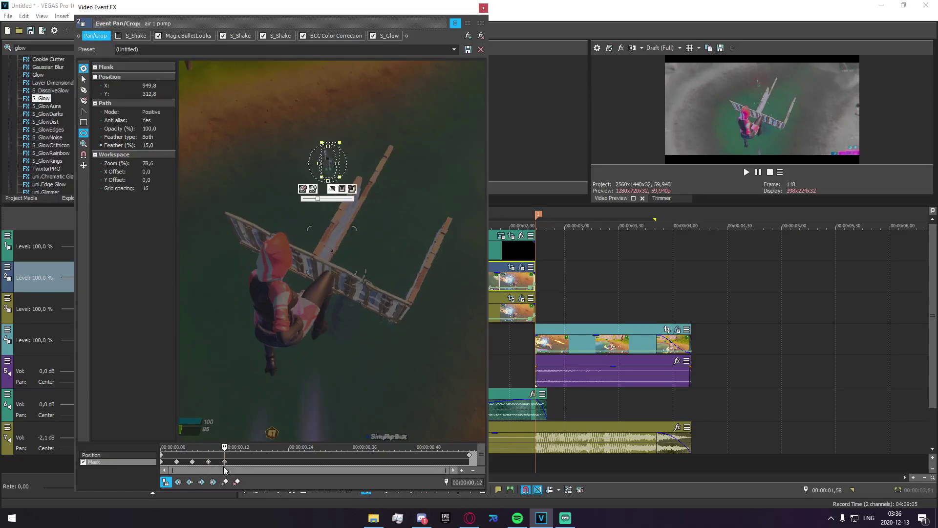
{"action": "key", "text": "Right"}
{"action": "key", "text": "Right"}
{"action": "key", "text": "Right"}
{"action": "left_click_drag", "start_coordinate": [329, 157], "coordinate": [325, 168]}
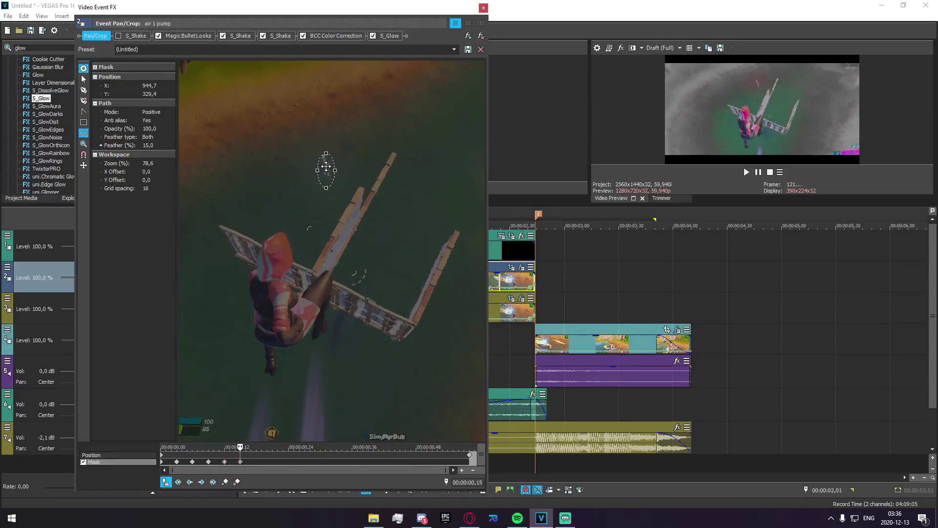
{"action": "left_click", "coordinate": [326, 166]}
Step: Keyframe the mask onto the enemy at X 943,5, Y 334,5 on 00:00:00,18 and X 942,2, Y 335,7 on 00:00:00,21
{"action": "key", "text": "Right"}
{"action": "key", "text": "Right"}
{"action": "key", "text": "Right"}
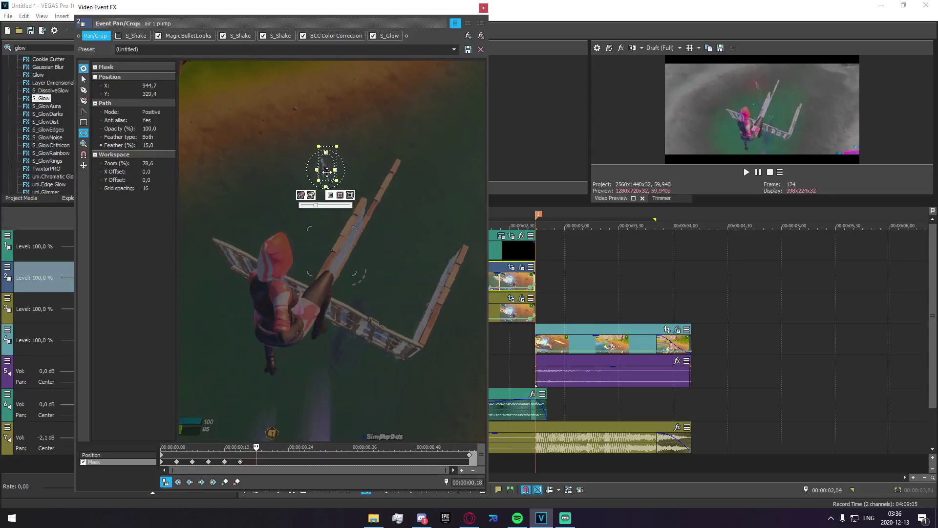
{"action": "left_click_drag", "start_coordinate": [326, 170], "coordinate": [325, 172]}
{"action": "left_click", "coordinate": [327, 173]}
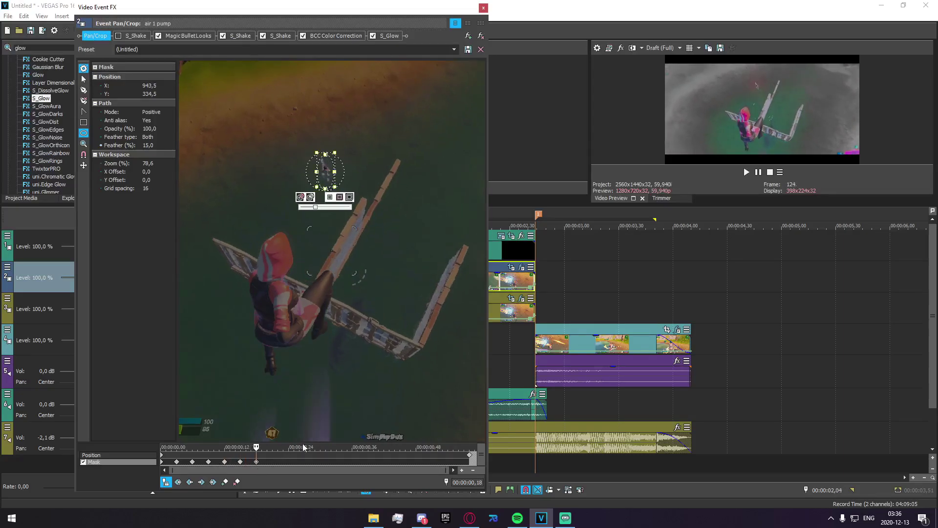
{"action": "key", "text": "Right"}
{"action": "key", "text": "Right"}
{"action": "key", "text": "Right"}
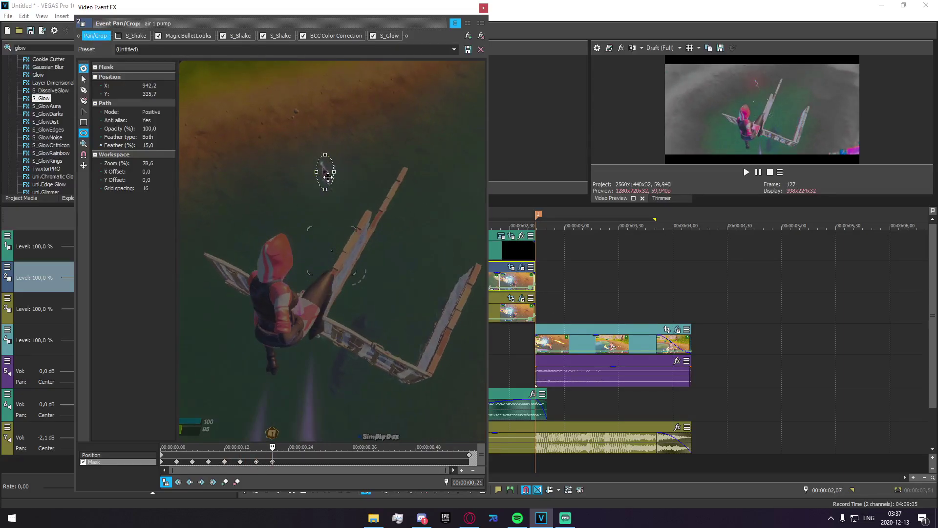
Step: Keyframe the mask along the enemy's path every three frames from X 952,4, Y 356,1 at 00:00:00,24 to X 953,6, Y 390,5 at 00:00:00,30
{"action": "key", "text": "Right"}
{"action": "key", "text": "Right"}
{"action": "key", "text": "Right"}
{"action": "left_click_drag", "start_coordinate": [328, 167], "coordinate": [334, 172]}
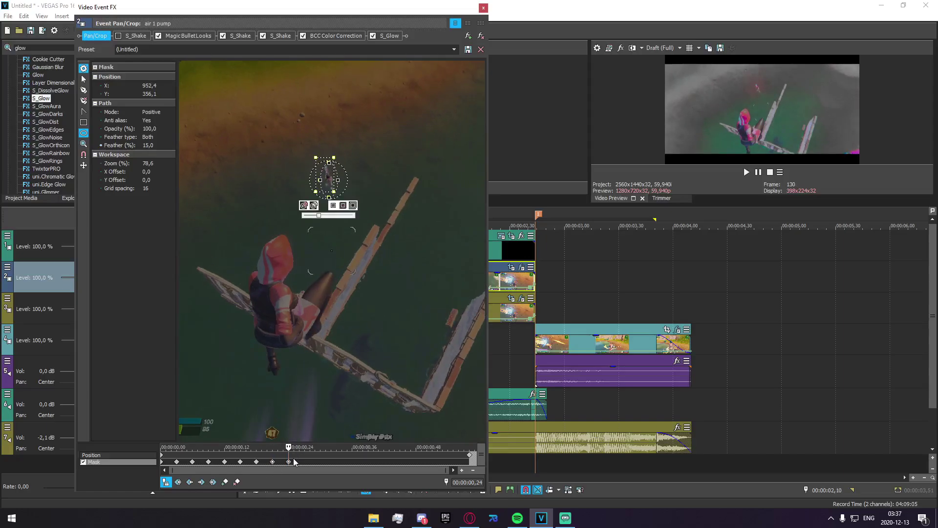
{"action": "key", "text": "Right"}
{"action": "key", "text": "Right"}
{"action": "key", "text": "Right"}
{"action": "left_click_drag", "start_coordinate": [328, 178], "coordinate": [330, 202]}
{"action": "key", "text": "Right"}
{"action": "key", "text": "Right"}
{"action": "key", "text": "Right"}
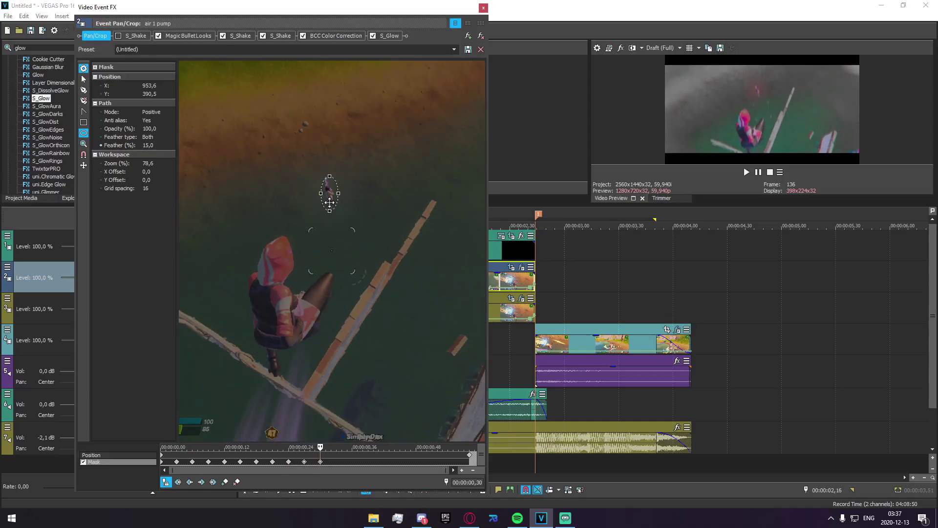
Step: Keyframe the mask onto the enemy at X 956,2, Y 414,6 on 00:00:00,33 and X 944,7, Y 426,1 on 00:00:00,35
{"action": "key", "text": "Right"}
{"action": "key", "text": "Right"}
{"action": "key", "text": "Right"}
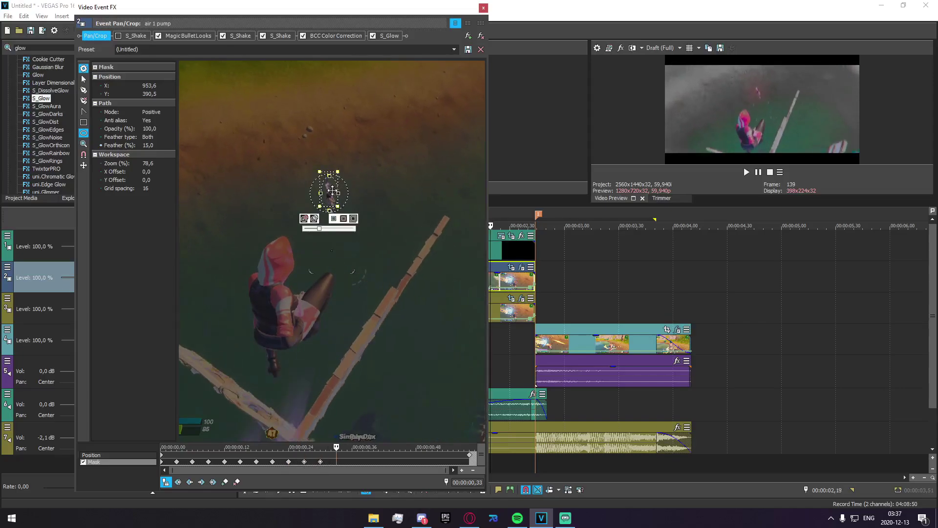
{"action": "left_click_drag", "start_coordinate": [329, 188], "coordinate": [331, 203]}
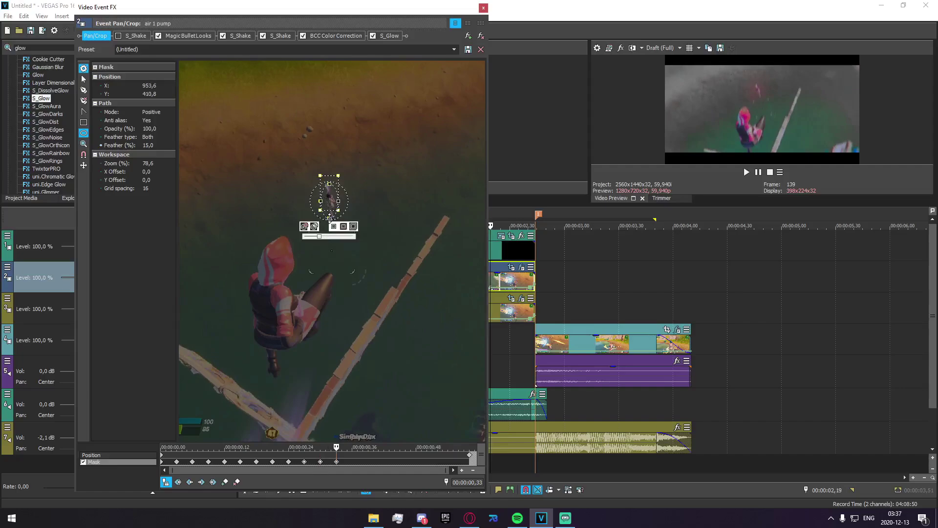
{"action": "left_click_drag", "start_coordinate": [340, 202], "coordinate": [352, 202]}
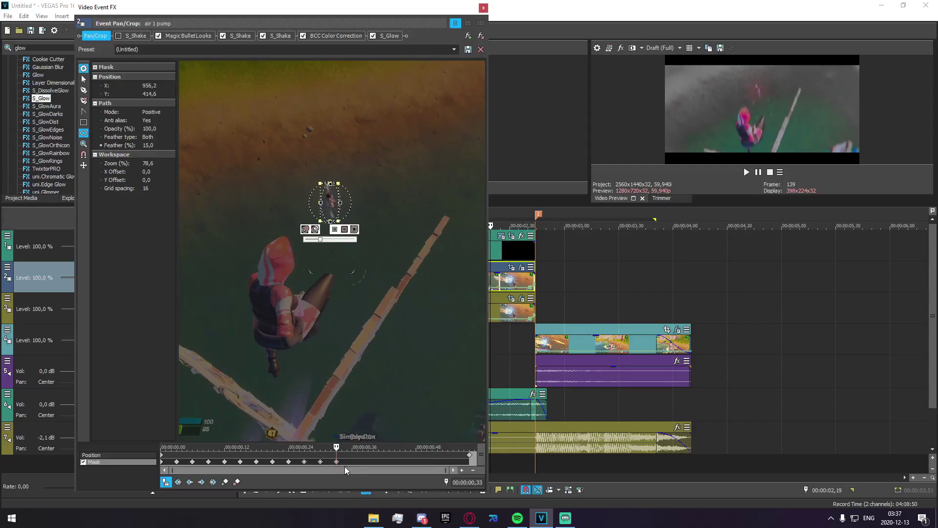
{"action": "key", "text": "Right"}
{"action": "key", "text": "Right"}
{"action": "left_click", "coordinate": [326, 207]}
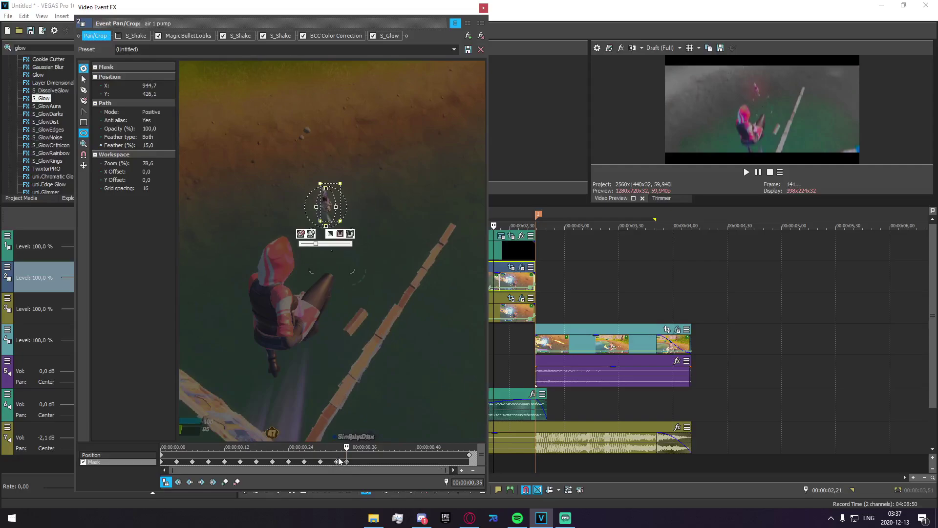
Step: Keyframe the mask every three frames along the enemy's path, reaching X 930,7, Y 488,5 at 00:00:00,44
{"action": "key", "text": "Right"}
{"action": "key", "text": "Right"}
{"action": "key", "text": "Right"}
{"action": "left_click_drag", "start_coordinate": [331, 218], "coordinate": [323, 243]}
{"action": "key", "text": "Right"}
{"action": "key", "text": "Right"}
{"action": "key", "text": "Right"}
{"action": "key", "text": "Right"}
{"action": "key", "text": "Right"}
{"action": "key", "text": "Right"}
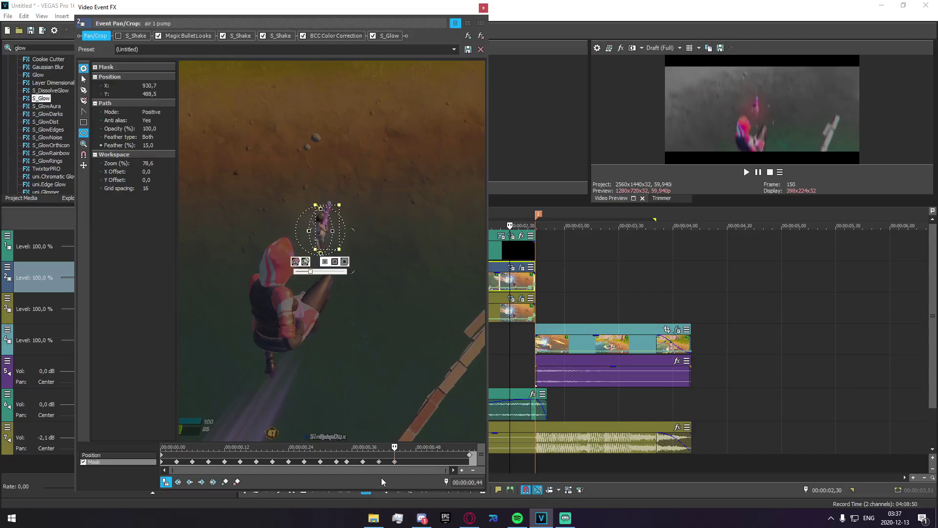
Step: Keyframe the mask onto the approaching enemy up to 00:00:00,50, stretching it downward there to centre at X 918,6, Y 541,3
{"action": "key", "text": "Right"}
{"action": "key", "text": "Right"}
{"action": "key", "text": "Right"}
{"action": "left_click_drag", "start_coordinate": [332, 231], "coordinate": [317, 243]}
{"action": "key", "text": "Right"}
{"action": "key", "text": "Right"}
{"action": "key", "text": "Right"}
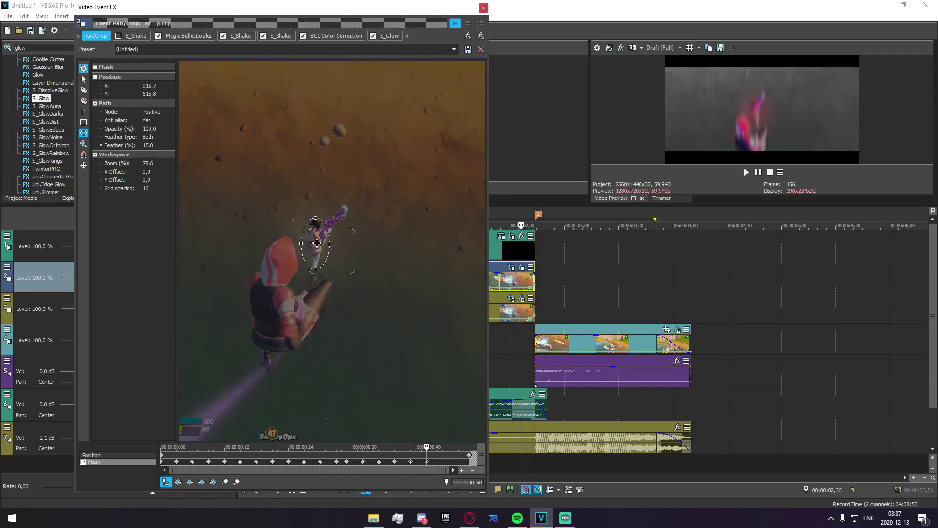
{"action": "left_click_drag", "start_coordinate": [315, 283], "coordinate": [315, 287]}
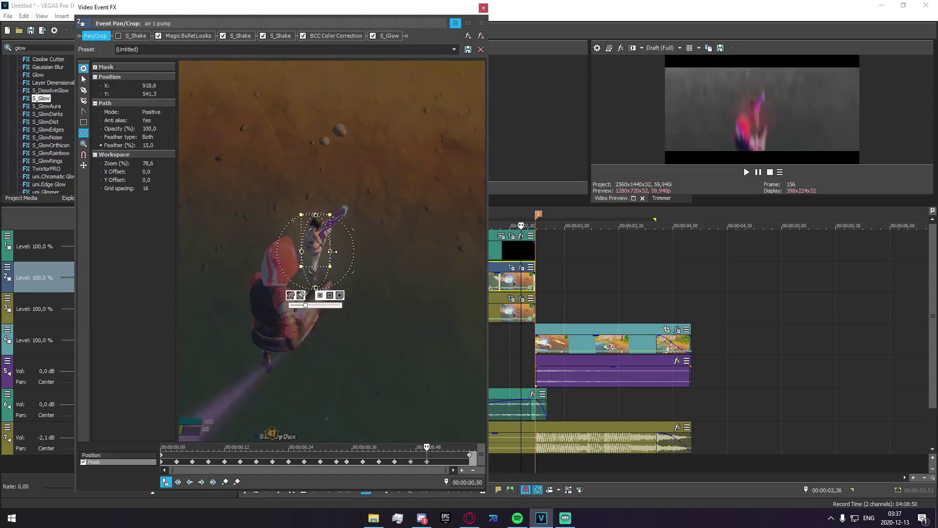
Step: Enlarge the mask around the enemy during the explosion, keyframing it at X 959,4, Y 582,0 by 00:00:00,54
{"action": "key", "text": "Right"}
{"action": "key", "text": "Right"}
{"action": "key", "text": "Right"}
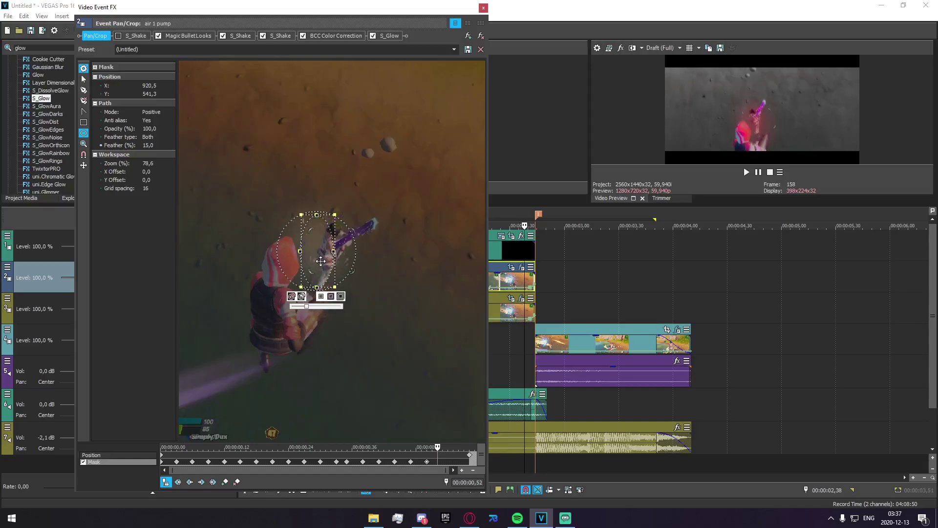
{"action": "left_click_drag", "start_coordinate": [320, 284], "coordinate": [387, 269]}
{"action": "left_click", "coordinate": [446, 461]}
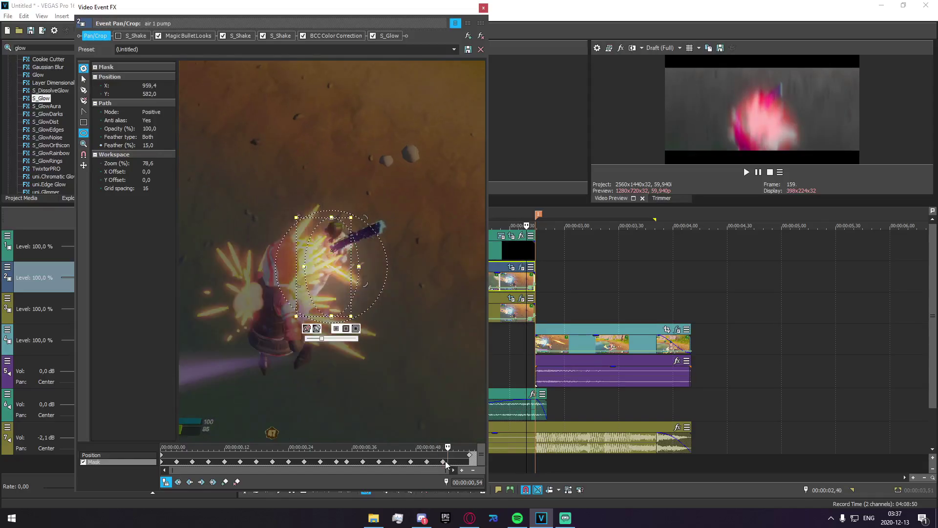
Step: Move and widen the mask over the bright blast, keyframing it at X 617,3, Y 535,9 on 00:00:00,57
{"action": "left_click", "coordinate": [450, 462]}
{"action": "key", "text": "Right"}
{"action": "left_click_drag", "start_coordinate": [341, 295], "coordinate": [271, 304]}
{"action": "scroll", "coordinate": [253, 253], "scroll_direction": "down", "scroll_amount": 3}
{"action": "left_click_drag", "start_coordinate": [254, 250], "coordinate": [226, 250]}
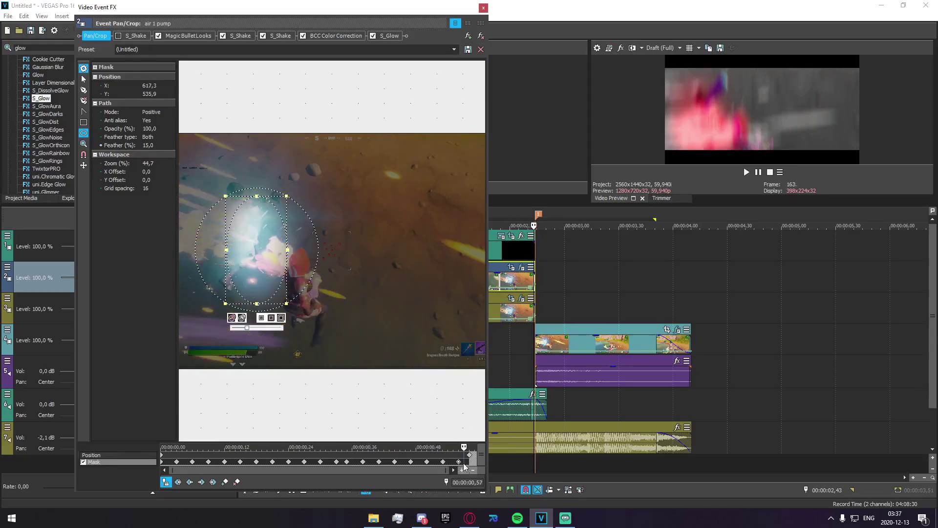
Step: Close the mask editor, select the whole montage as the loop region and play it back to review the tracked glow
{"action": "left_click", "coordinate": [483, 7]}
{"action": "left_click_drag", "start_coordinate": [690, 307], "coordinate": [215, 281]}
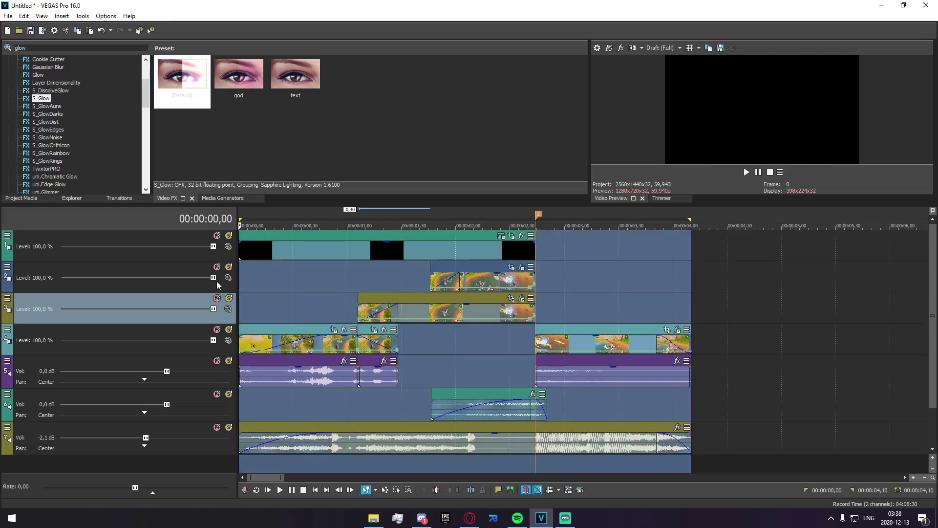
{"action": "key", "text": "space"}
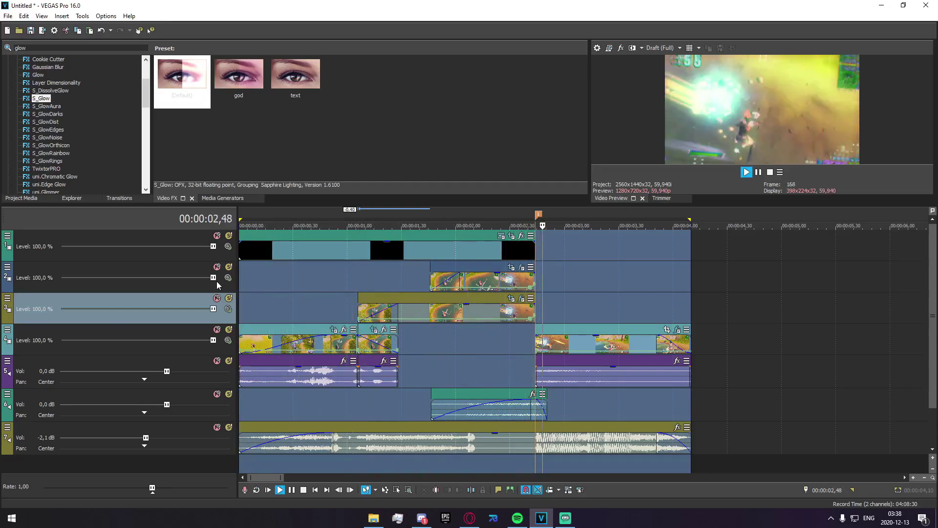
{"action": "key", "text": "space"}
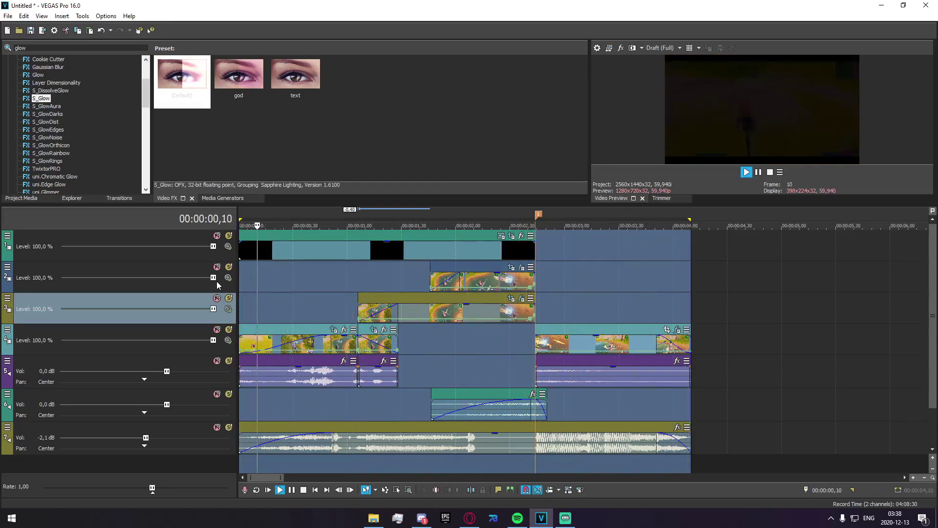